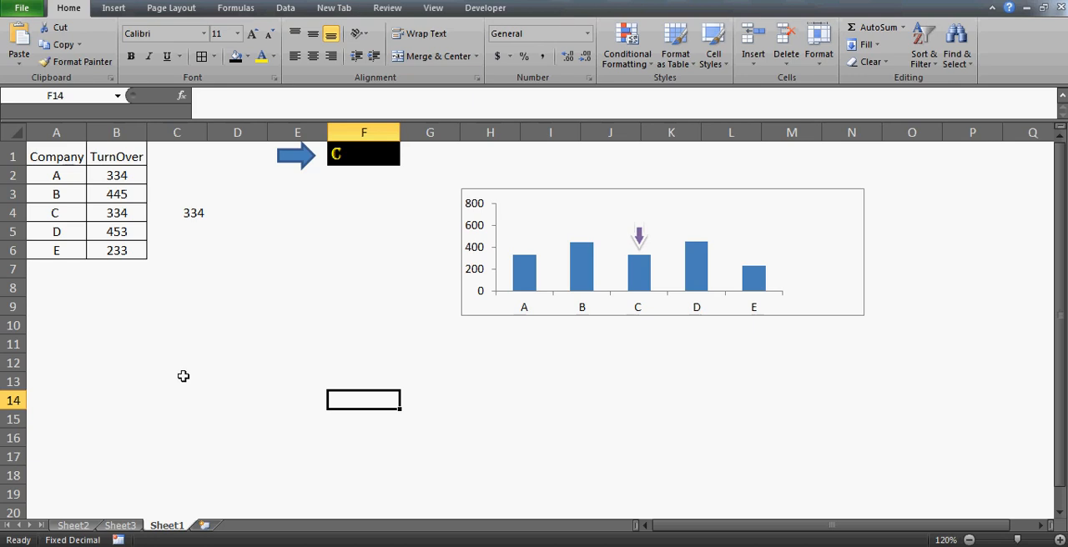
{"action": "left_click", "coordinate": [369, 156]}
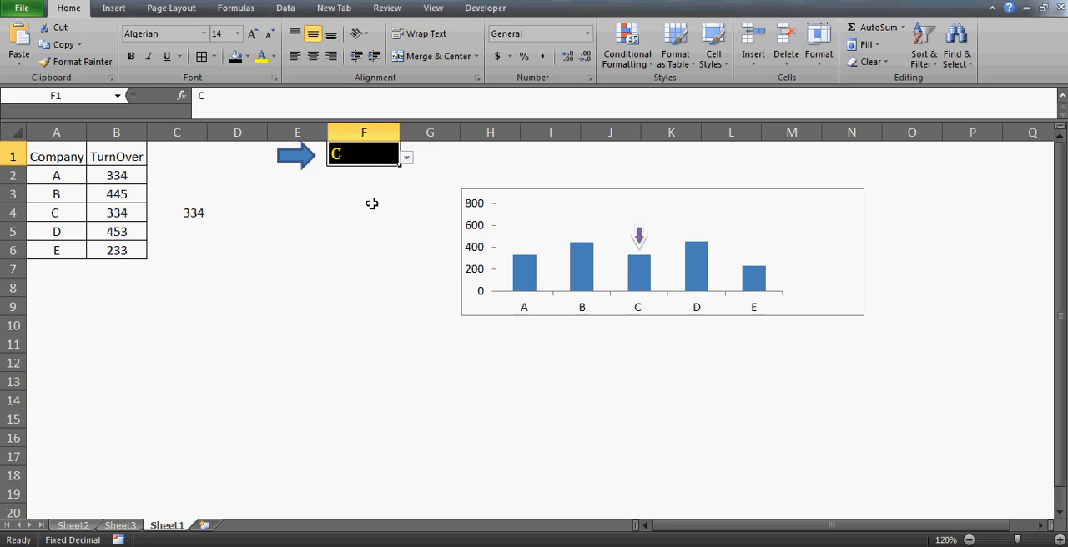
{"action": "left_click", "coordinate": [59, 150]}
{"action": "key", "text": "ctrl+shift+Right"}
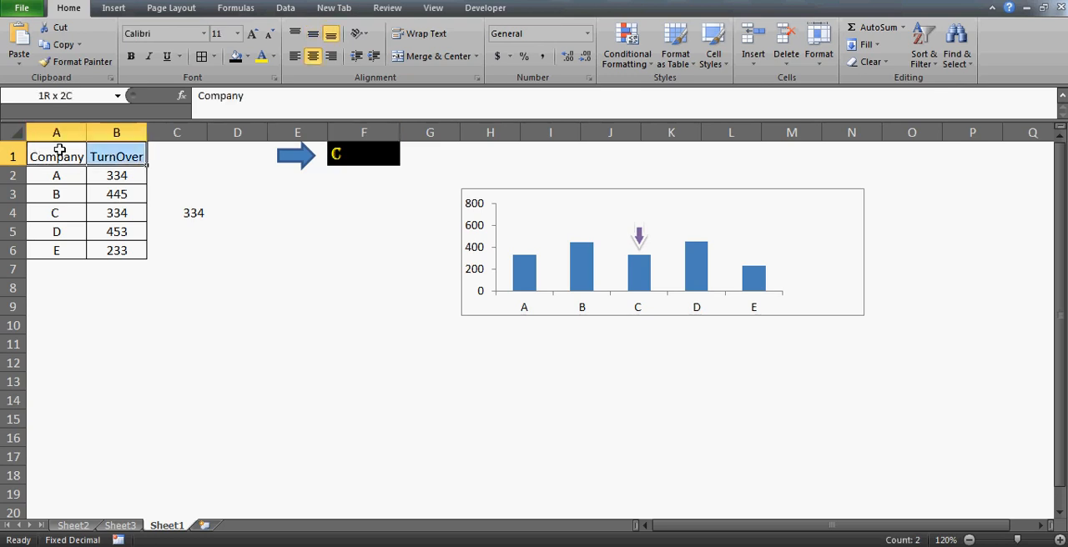
{"action": "key", "text": "ctrl+shift+Down"}
{"action": "left_click", "coordinate": [60, 150]}
{"action": "key", "text": "ctrl+shift+Right"}
{"action": "key", "text": "ctrl+shift+Down"}
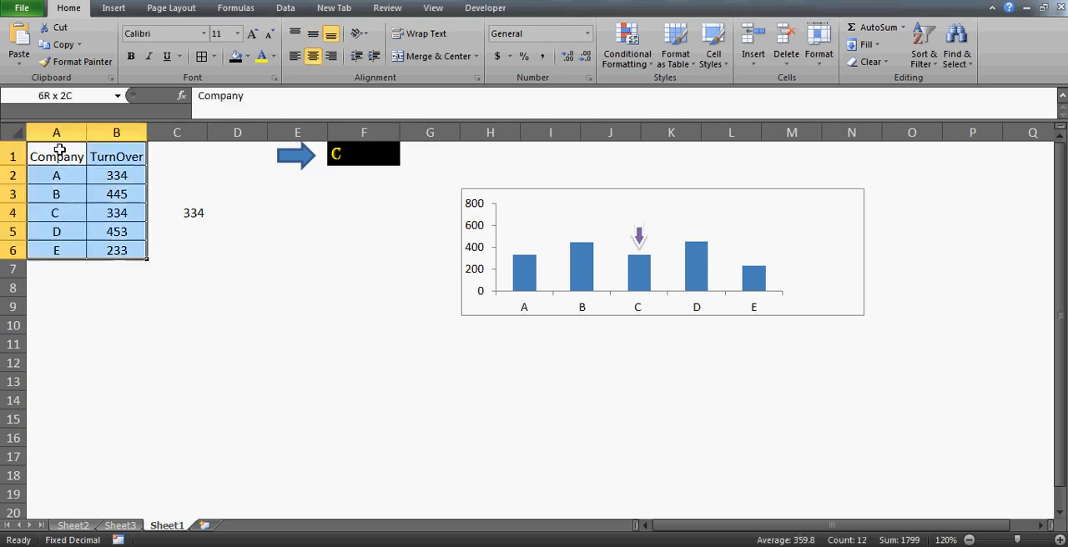
{"action": "left_click", "coordinate": [59, 151]}
{"action": "key", "text": "Right"}
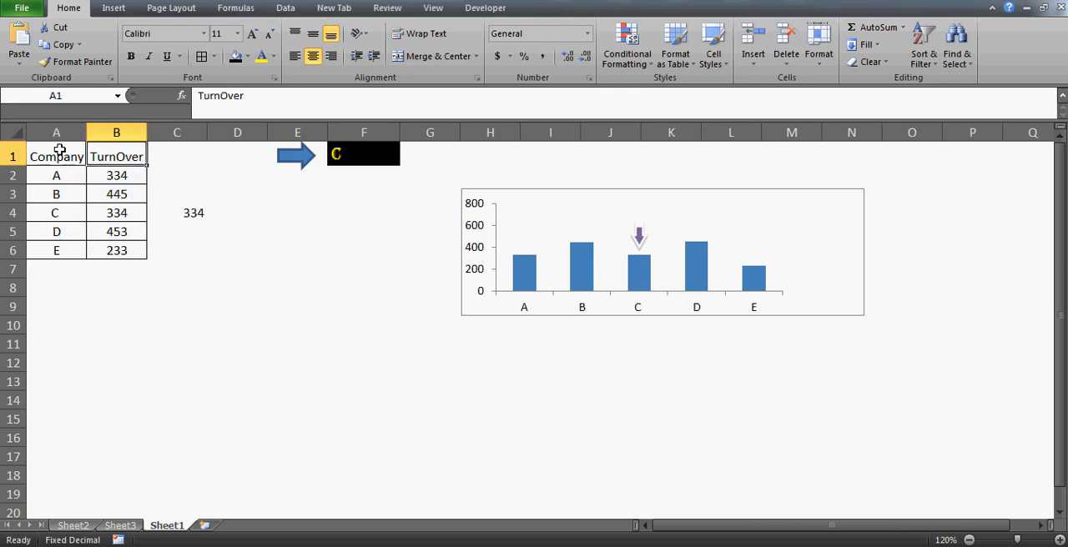
{"action": "left_click", "coordinate": [59, 150]}
{"action": "key", "text": "shift+Right"}
{"action": "key", "text": "shift+Down"}
{"action": "key", "text": "shift+Down"}
{"action": "key", "text": "shift+Down"}
{"action": "key", "text": "shift+Down"}
{"action": "key", "text": "shift+Down"}
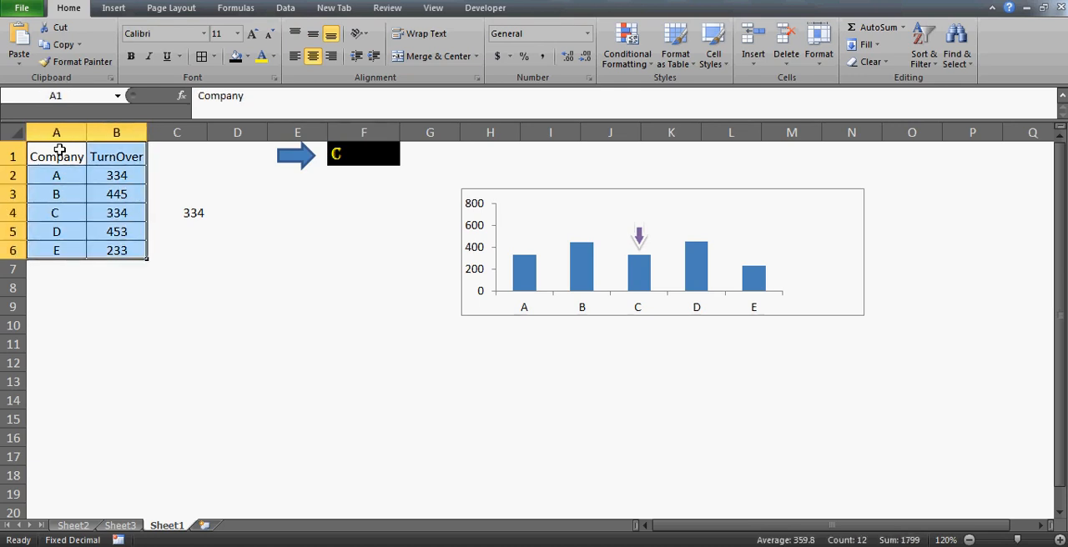
{"action": "left_click", "coordinate": [60, 150]}
{"action": "key", "text": "Right"}
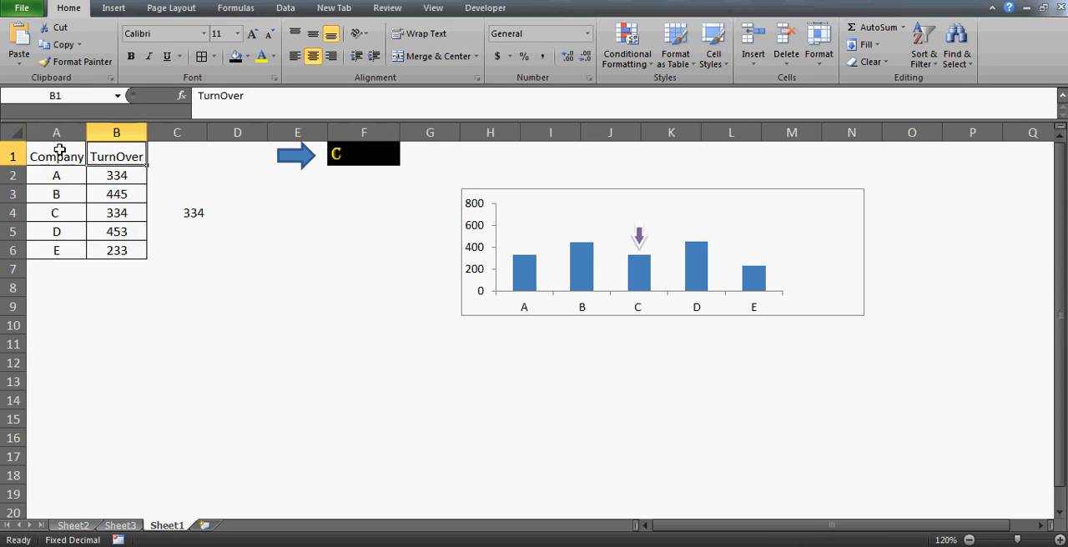
{"action": "left_click", "coordinate": [59, 150]}
{"action": "key", "text": "shift+Right"}
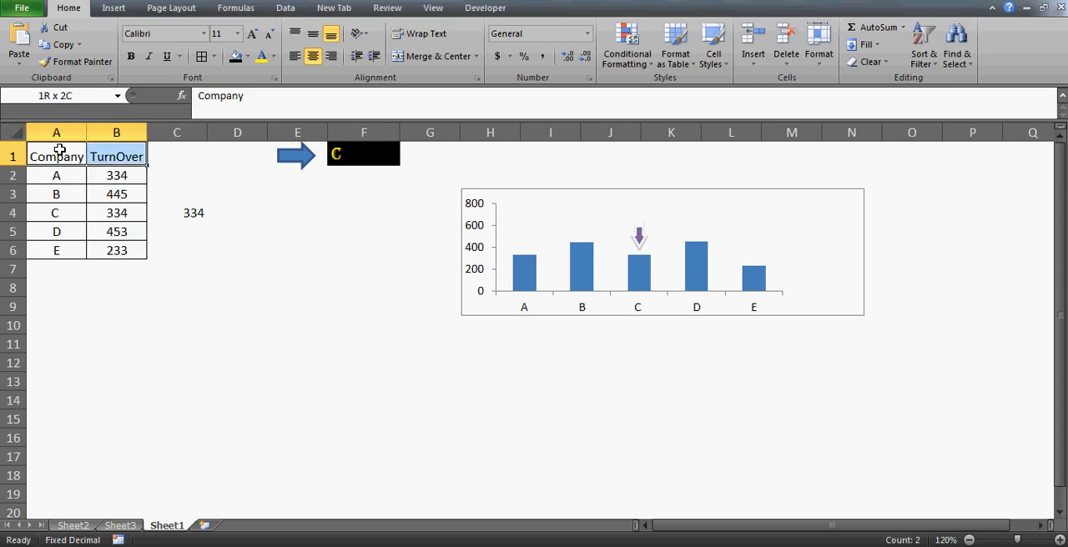
{"action": "key", "text": "shift+Down"}
{"action": "key", "text": "shift+Down"}
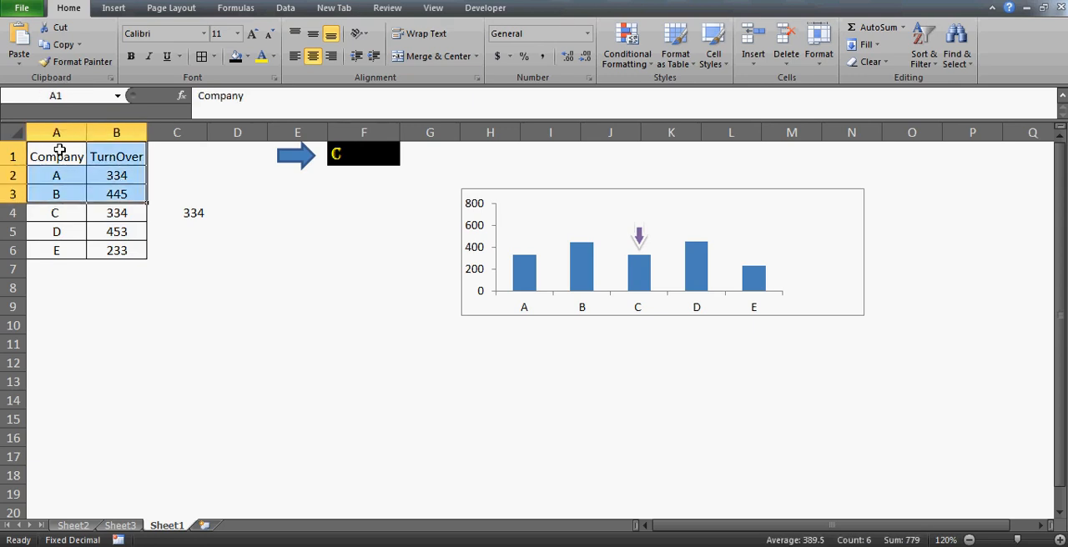
{"action": "key", "text": "Down"}
{"action": "key", "text": "Up"}
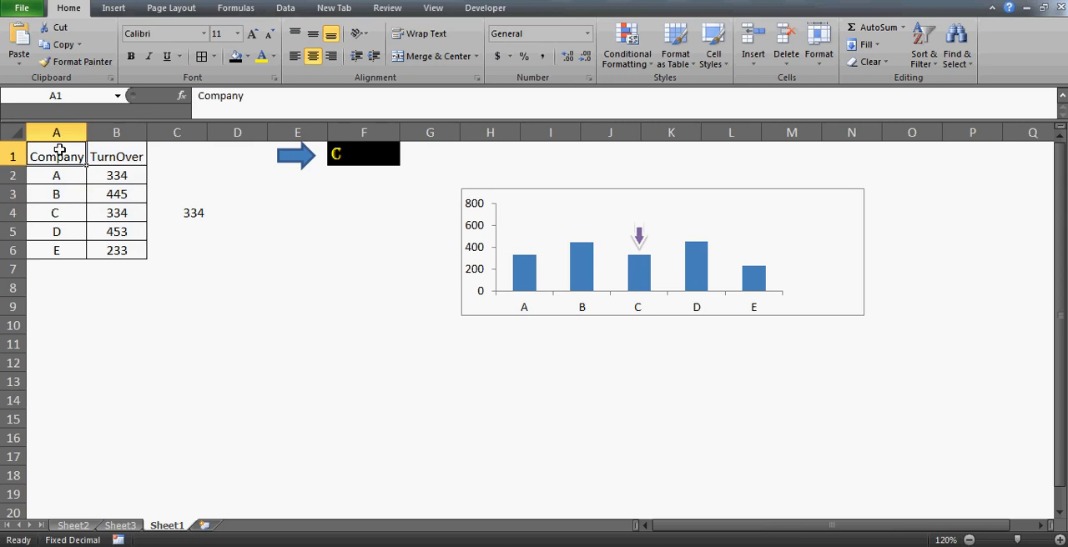
- Switch the company chosen in cell F1 to B, C, D and E in turn
{"action": "key", "text": "Right"}
{"action": "key", "text": "Right"}
{"action": "key", "text": "Right"}
{"action": "key", "text": "Right"}
{"action": "key", "text": "Right"}
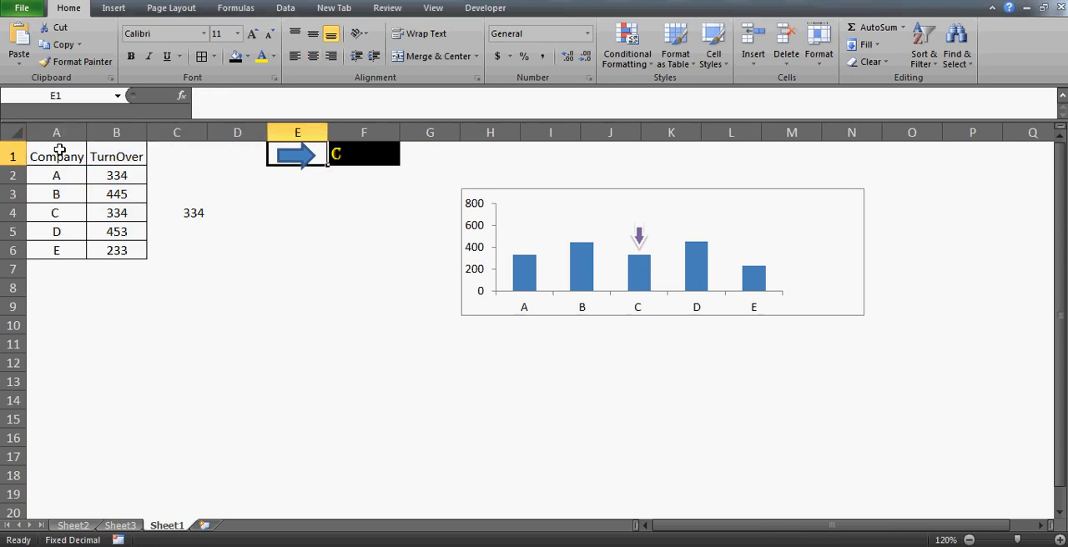
{"action": "key", "text": "alt+Down"}
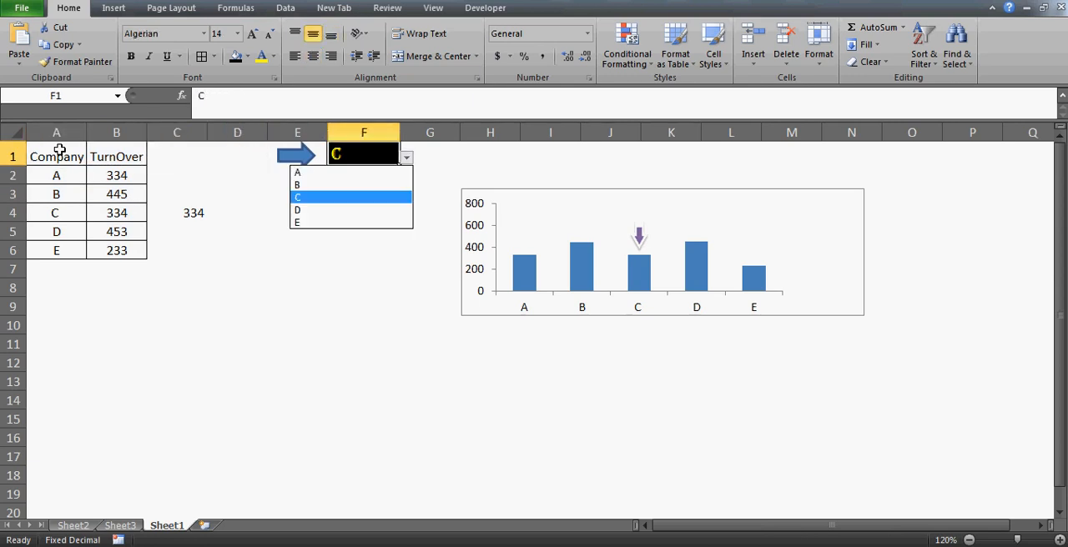
{"action": "key", "text": "Up"}
{"action": "key", "text": "Return"}
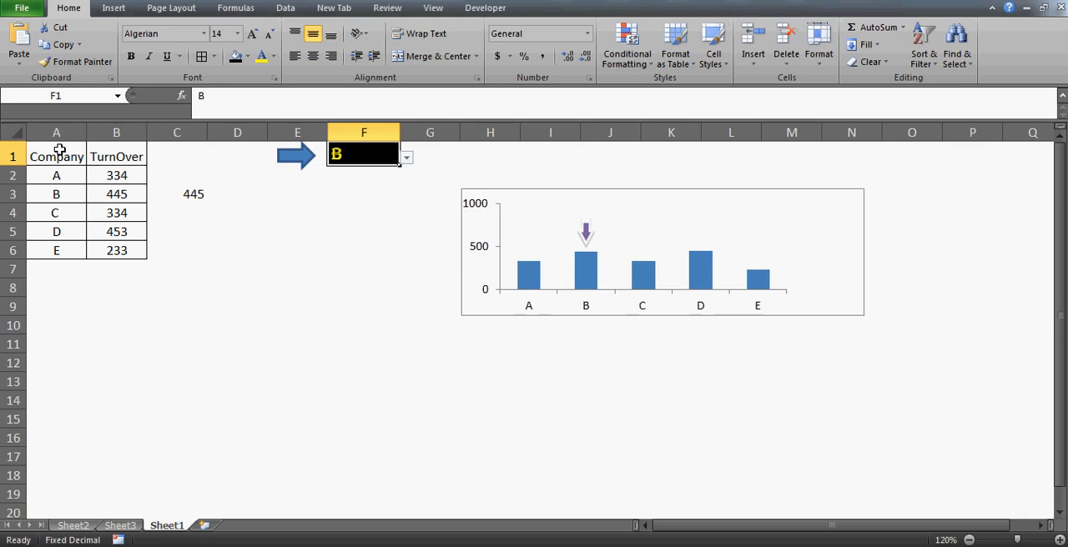
{"action": "key", "text": "alt+Down"}
{"action": "key", "text": "Down"}
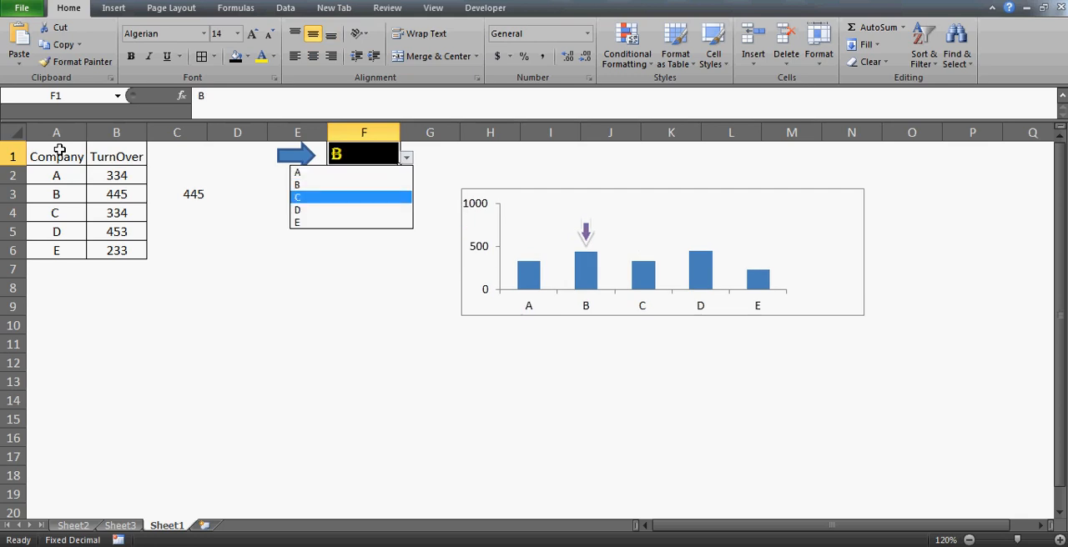
{"action": "key", "text": "Return"}
{"action": "key", "text": "alt+Down"}
{"action": "key", "text": "Down"}
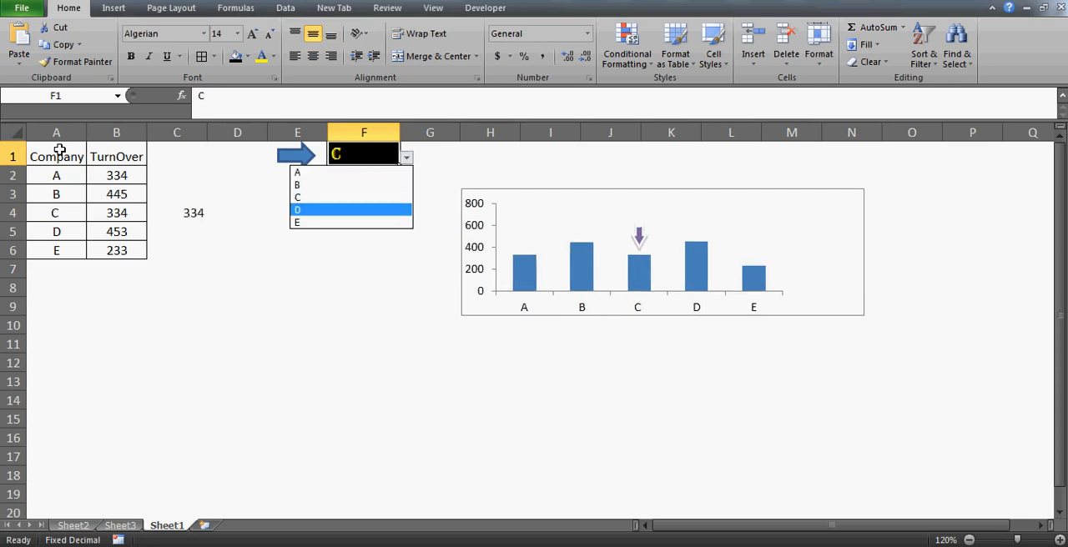
{"action": "key", "text": "Return"}
{"action": "key", "text": "alt+Down"}
{"action": "key", "text": "Down"}
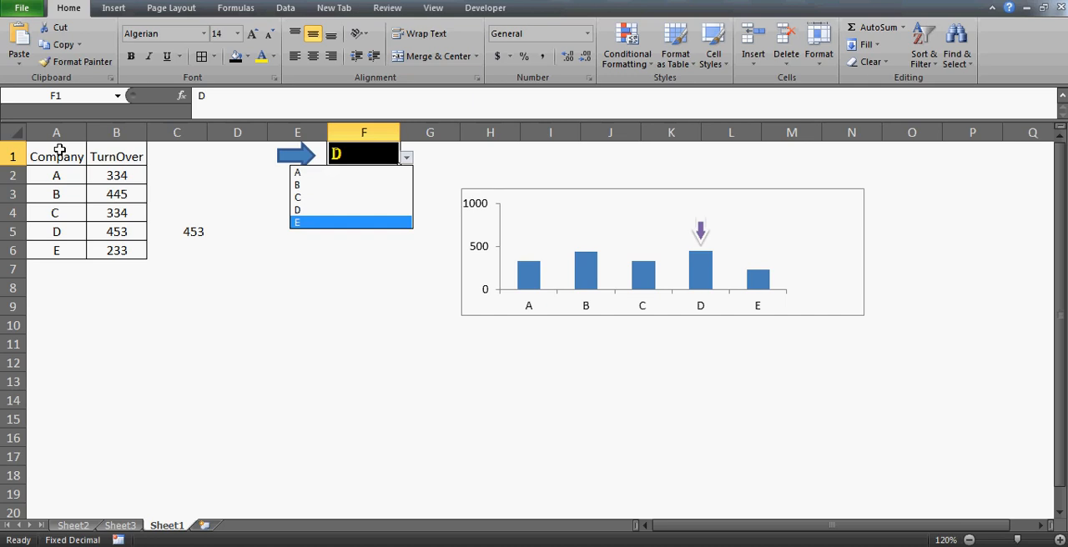
{"action": "key", "text": "Return"}
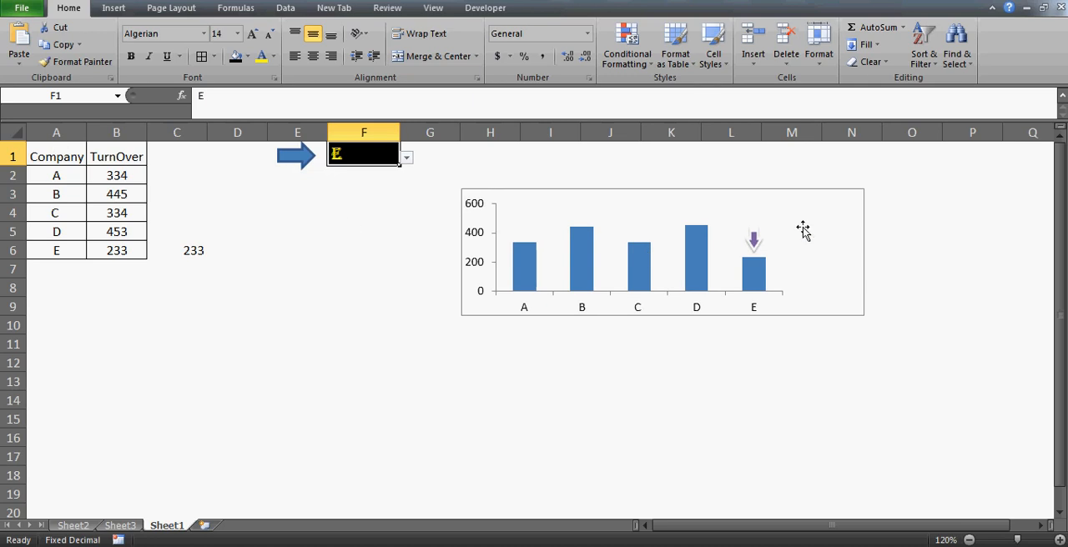
- Set the company in cell F1 to A
{"action": "mouse_move", "coordinate": [764, 241]}
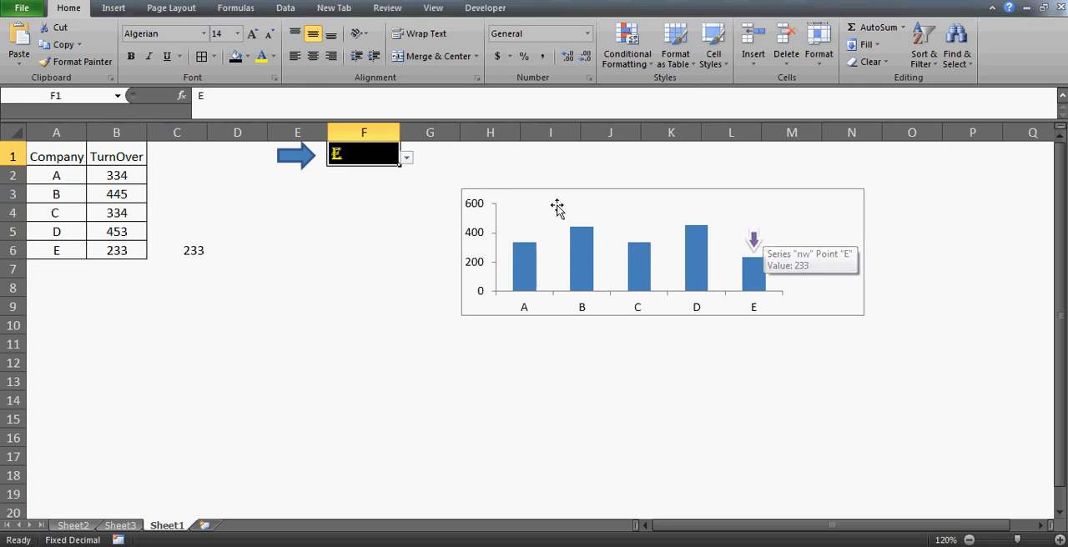
{"action": "key", "text": "alt+Down"}
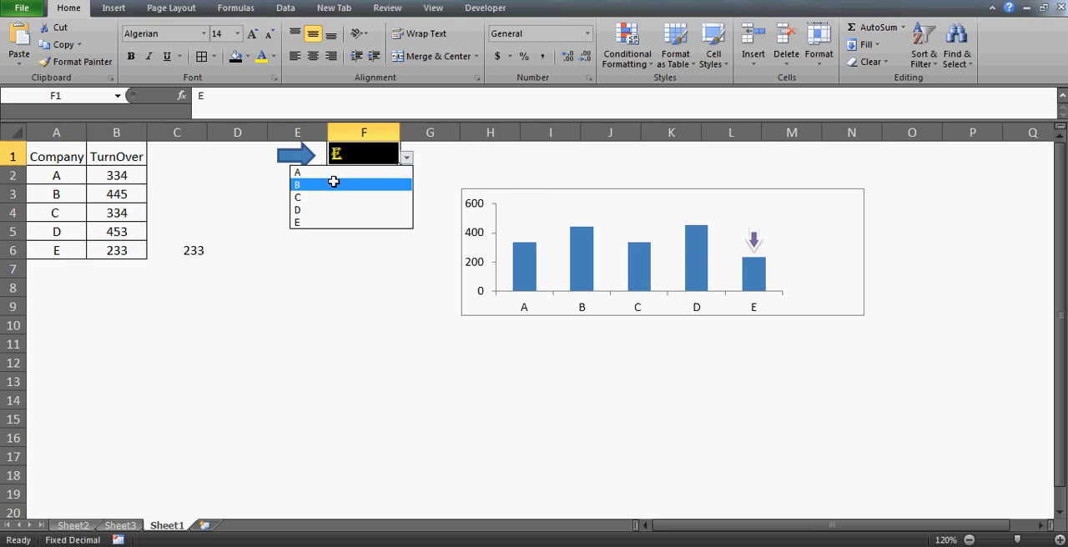
{"action": "left_click", "coordinate": [334, 171]}
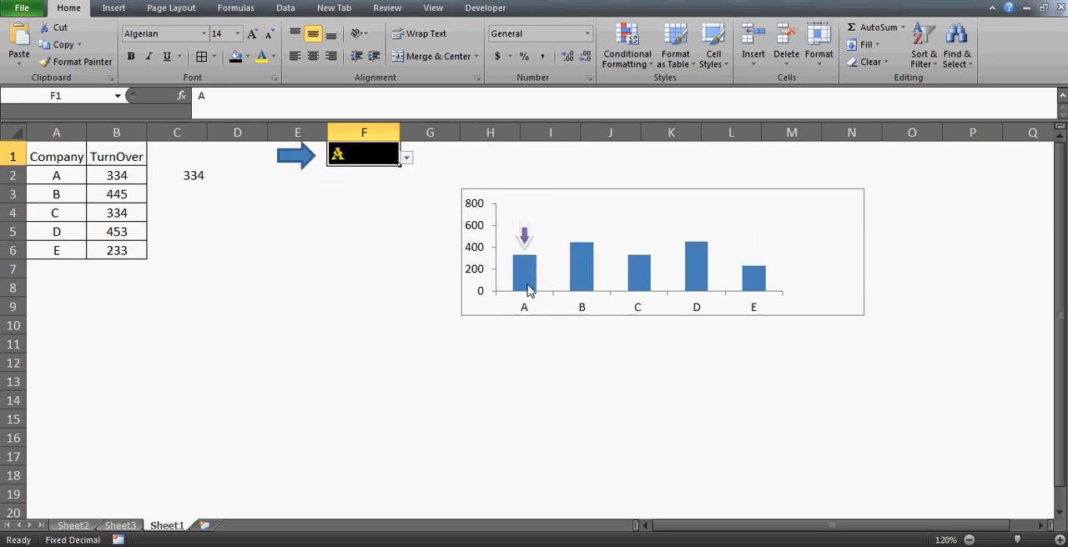
{"action": "left_click", "coordinate": [316, 237]}
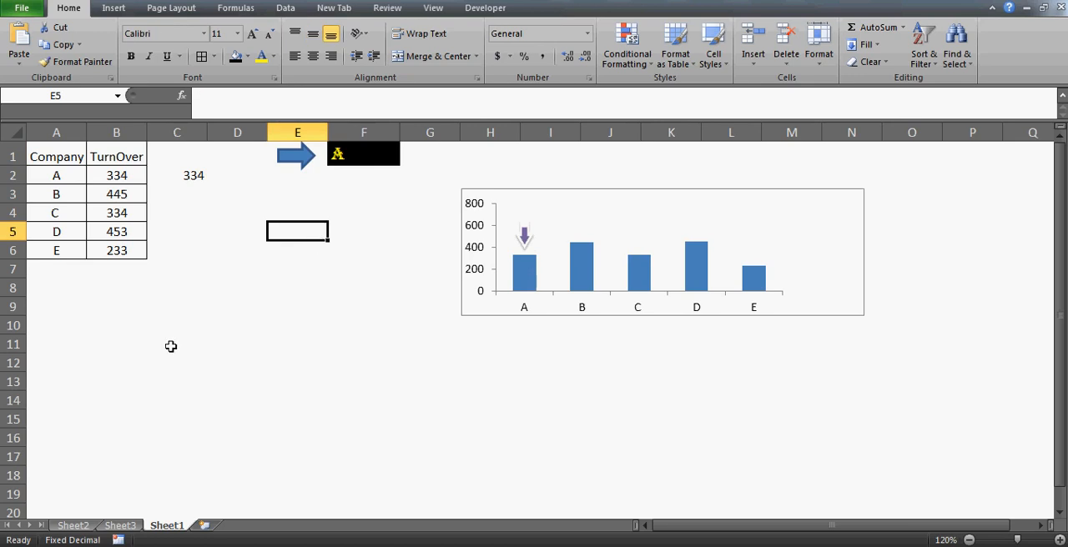
- Copy the Company and TurnOver table in A1:B6 into a new worksheet, starting at cell A1
{"action": "left_click", "coordinate": [60, 147]}
{"action": "left_click_drag", "start_coordinate": [60, 146], "coordinate": [117, 250]}
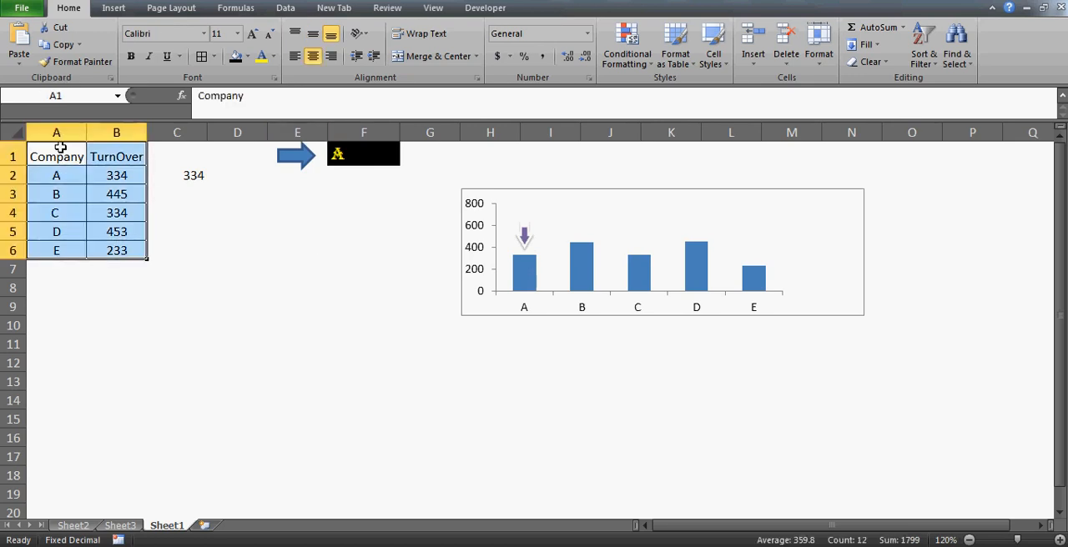
{"action": "key", "text": "ctrl+c"}
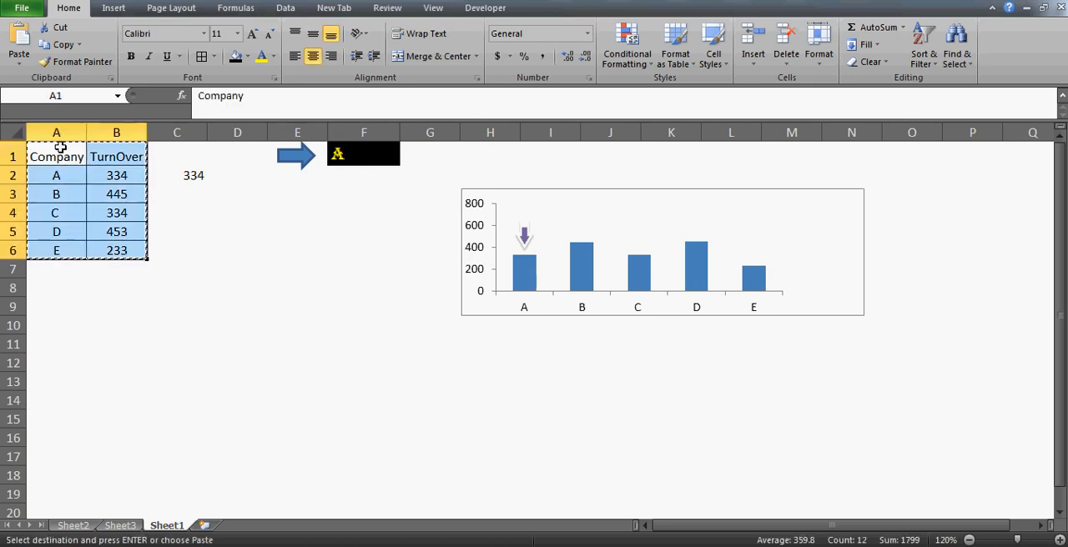
{"action": "left_click", "coordinate": [204, 527]}
{"action": "key", "text": "ctrl+v"}
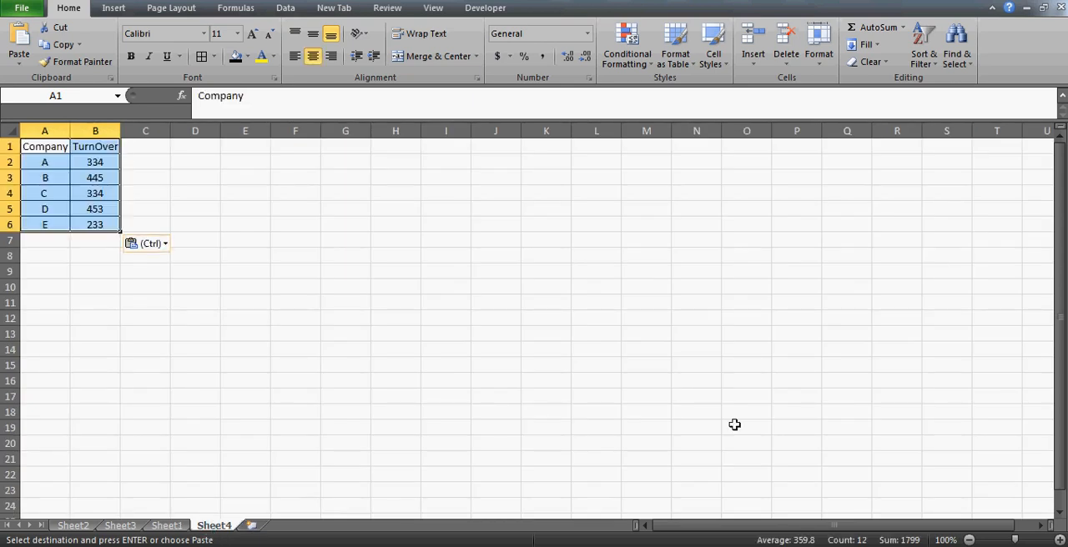
- Insert an empty 2-D stacked column chart on the new worksheet
{"action": "left_click", "coordinate": [1059, 540]}
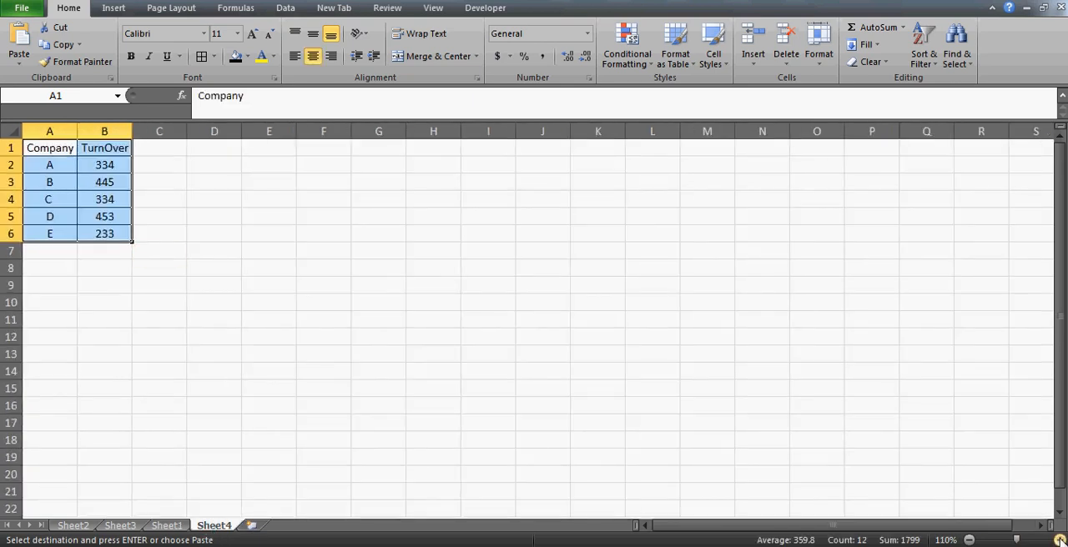
{"action": "left_click", "coordinate": [1060, 540]}
{"action": "left_click", "coordinate": [381, 185]}
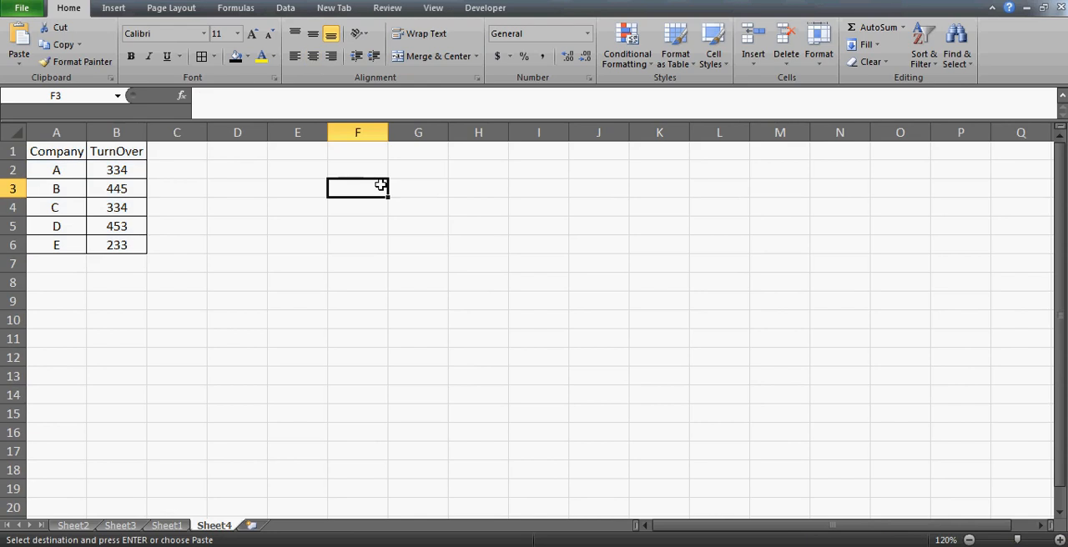
{"action": "left_click", "coordinate": [113, 8]}
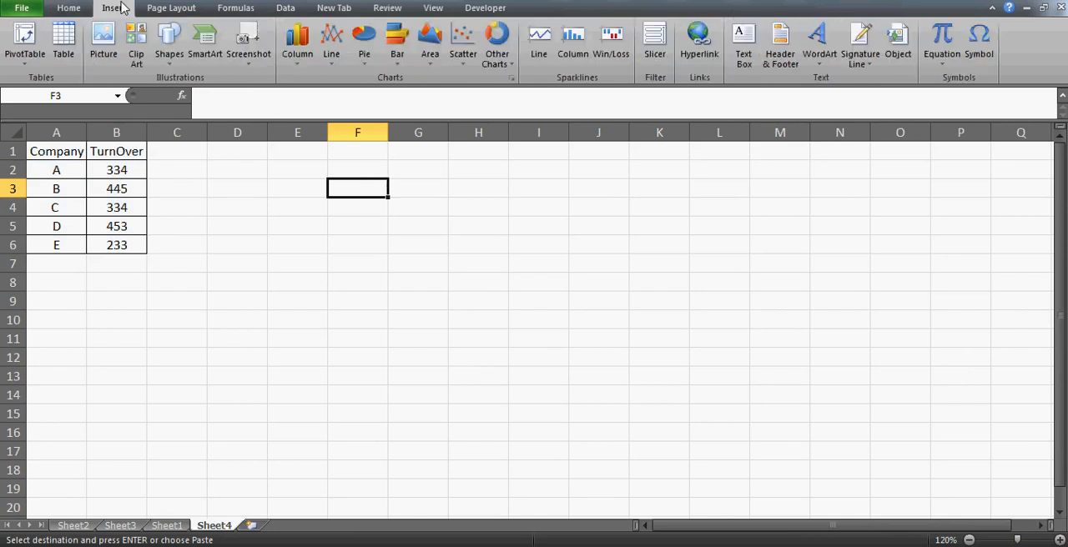
{"action": "left_click", "coordinate": [298, 50]}
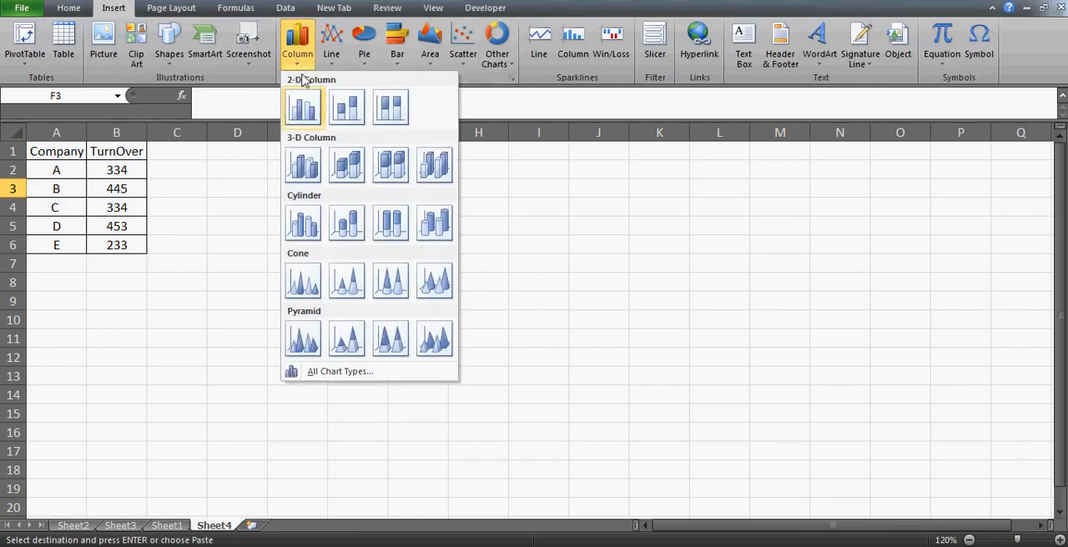
{"action": "left_click", "coordinate": [351, 111]}
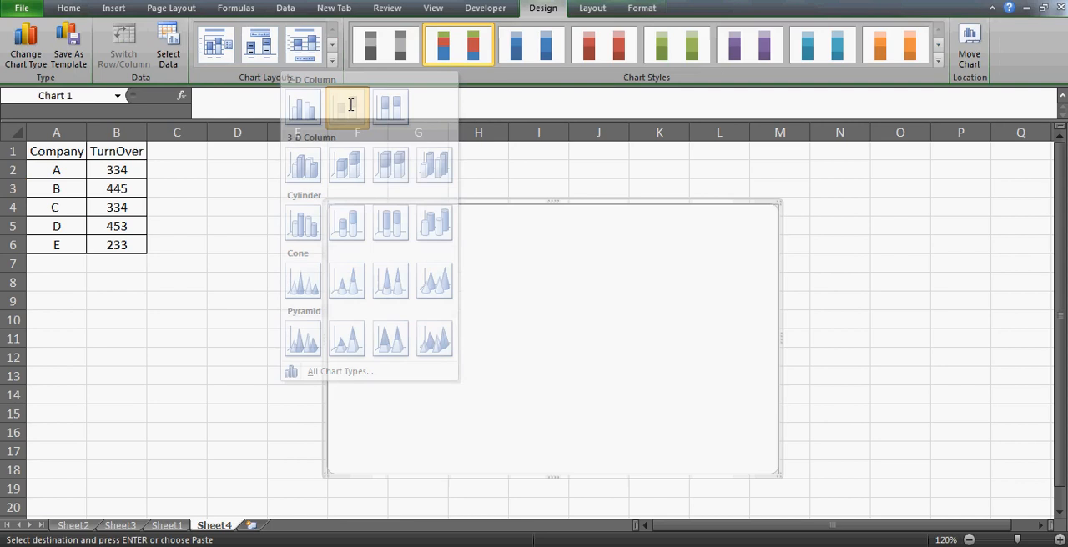
- Set the chart's data range to A1:B6 on Sheet4
{"action": "left_click", "coordinate": [168, 51]}
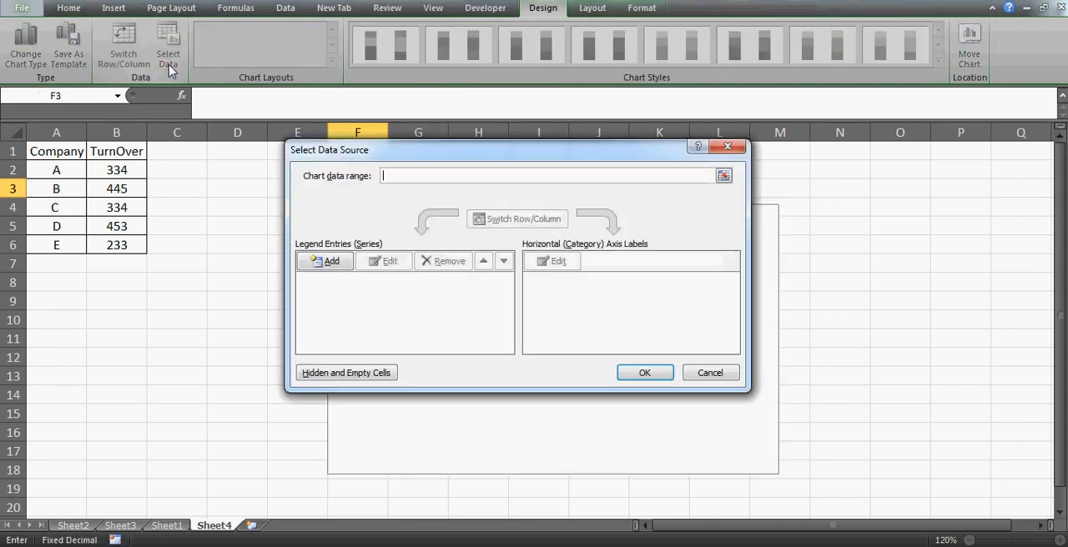
{"action": "left_click", "coordinate": [67, 155]}
{"action": "left_click_drag", "start_coordinate": [67, 155], "coordinate": [121, 245]}
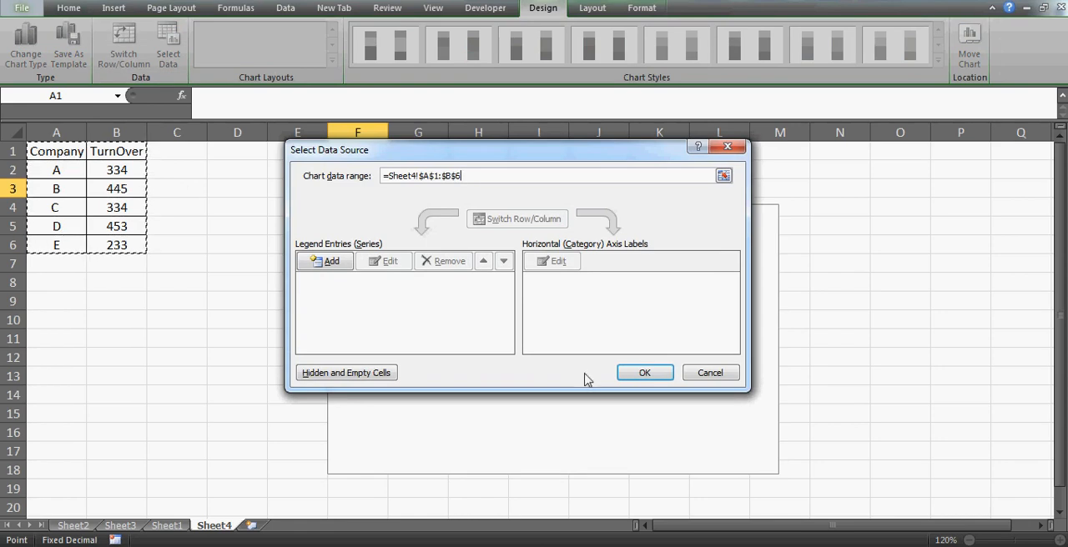
{"action": "left_click", "coordinate": [655, 374]}
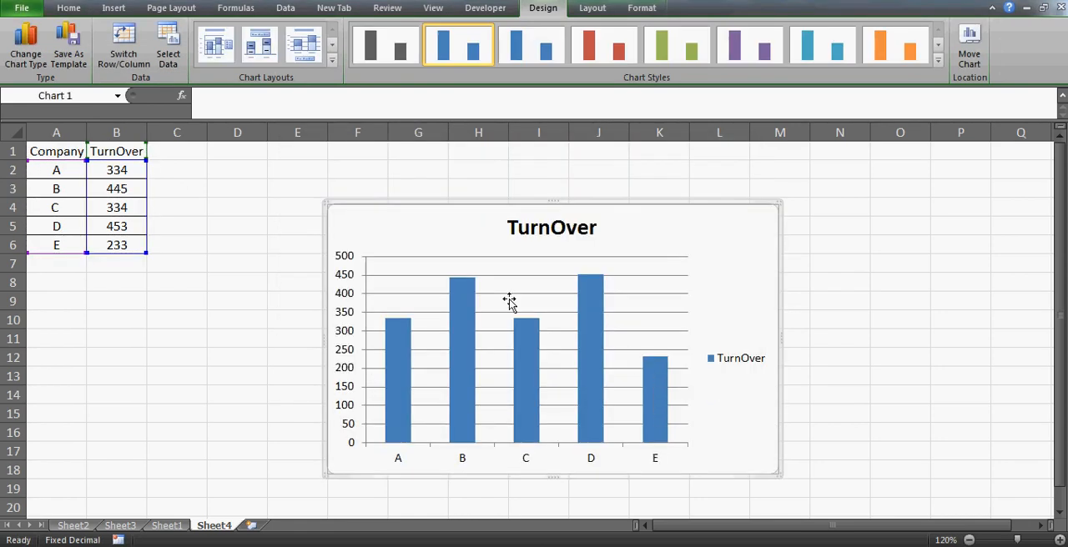
- Remove the horizontal gridlines and the TurnOver legend from the chart
{"action": "left_click", "coordinate": [655, 286]}
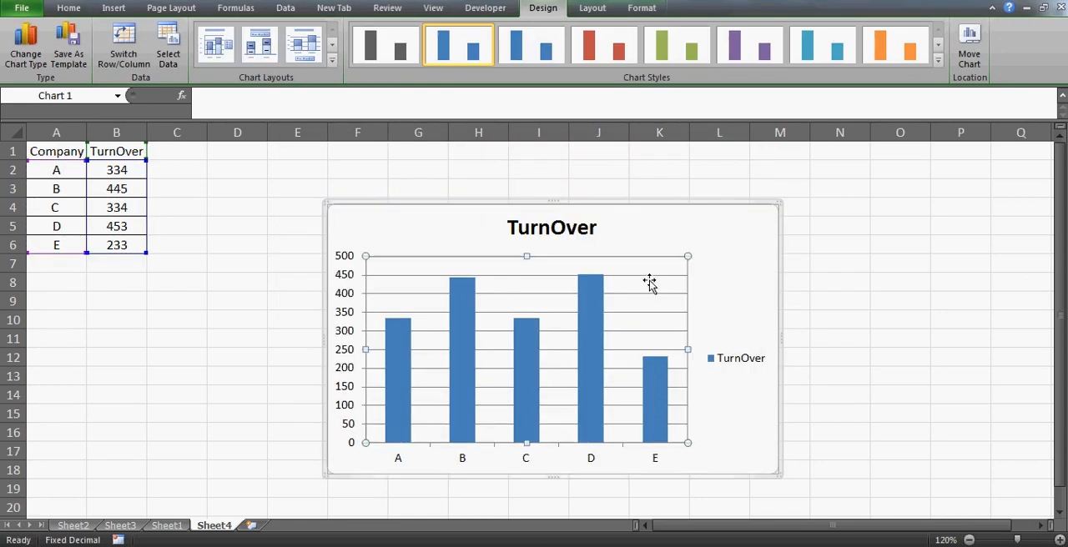
{"action": "left_click", "coordinate": [646, 276]}
{"action": "key", "text": "Delete"}
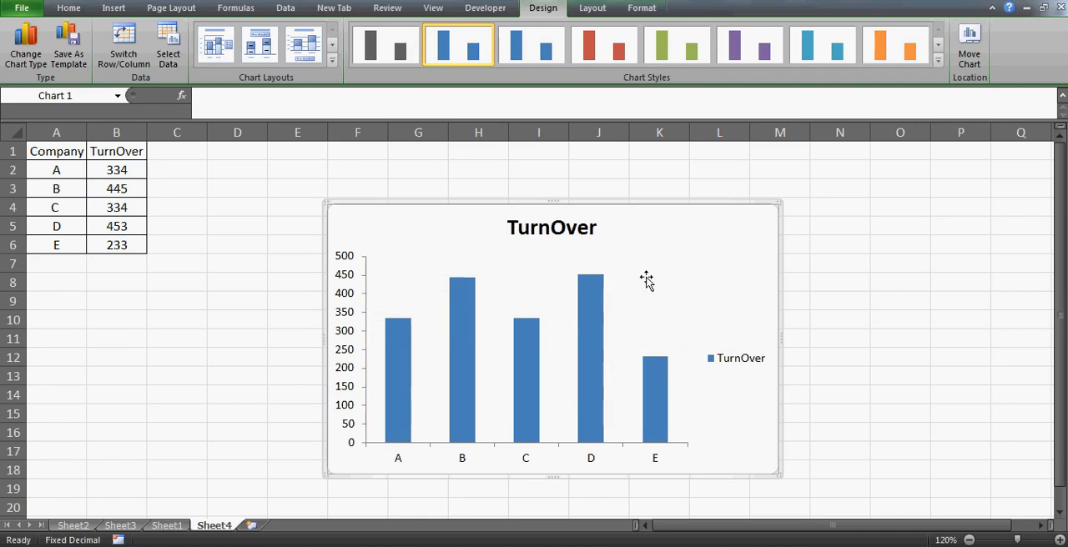
{"action": "left_click", "coordinate": [743, 369]}
{"action": "key", "text": "Delete"}
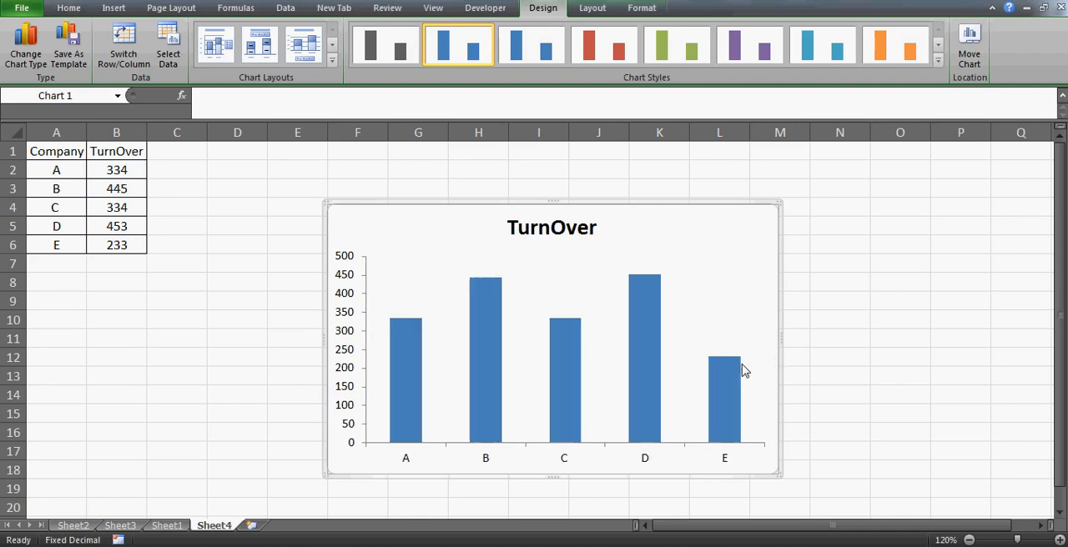
- Move the chart up beside the table and shrink it to span about F1:L10
{"action": "double_click", "coordinate": [640, 205]}
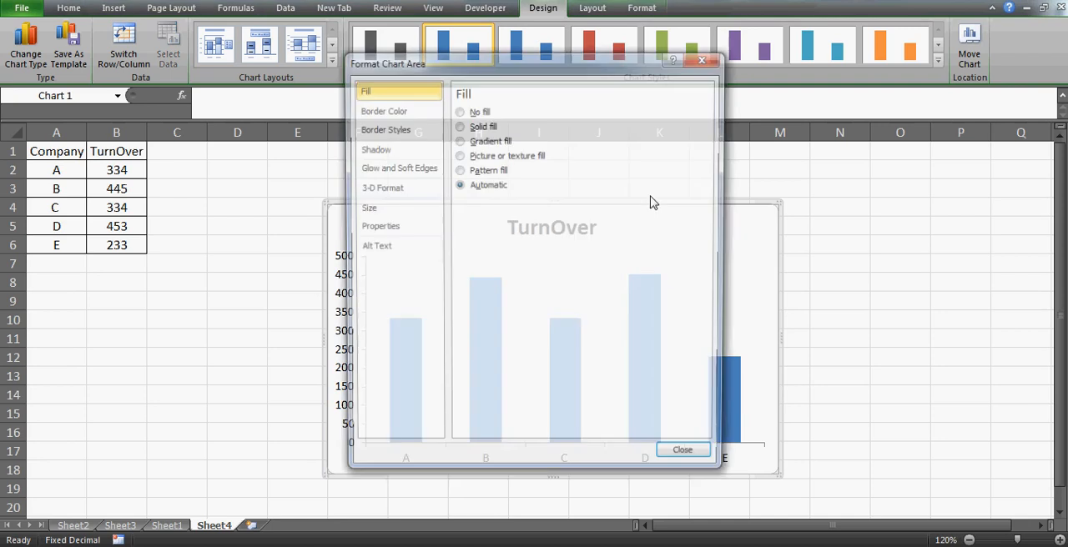
{"action": "left_click", "coordinate": [689, 461]}
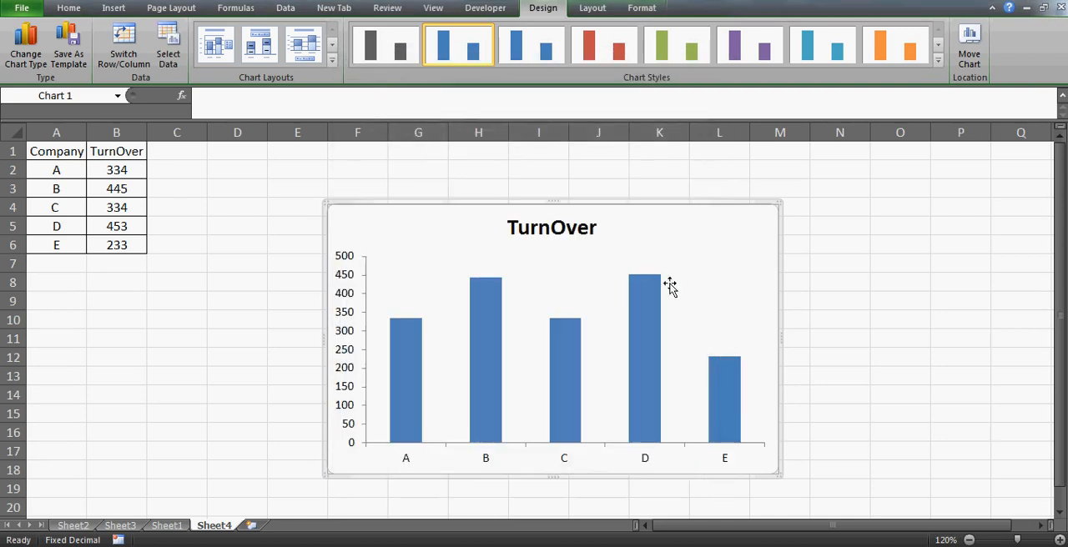
{"action": "left_click_drag", "start_coordinate": [551, 206], "coordinate": [629, 154]}
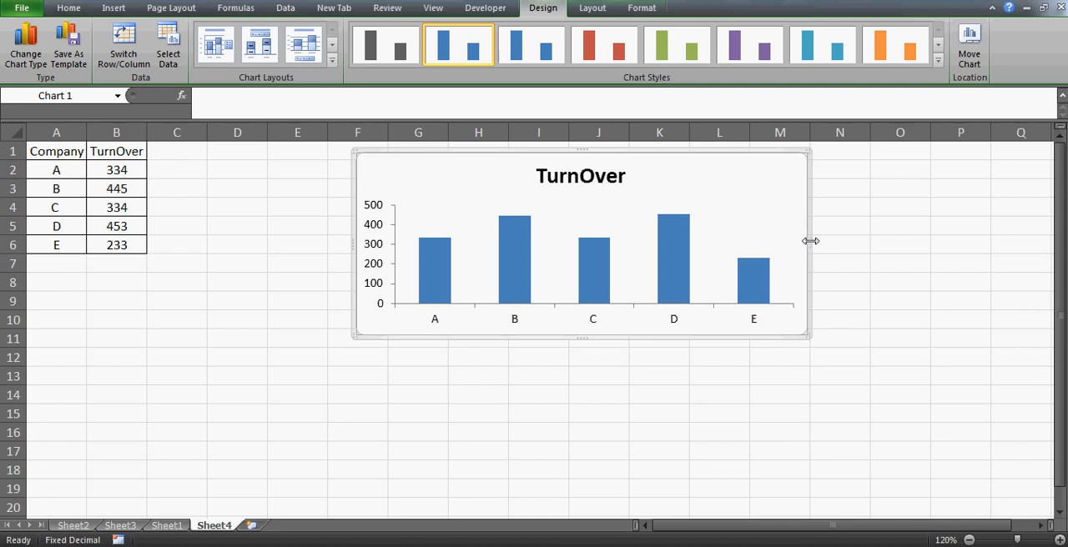
{"action": "left_click_drag", "start_coordinate": [811, 241], "coordinate": [756, 241]}
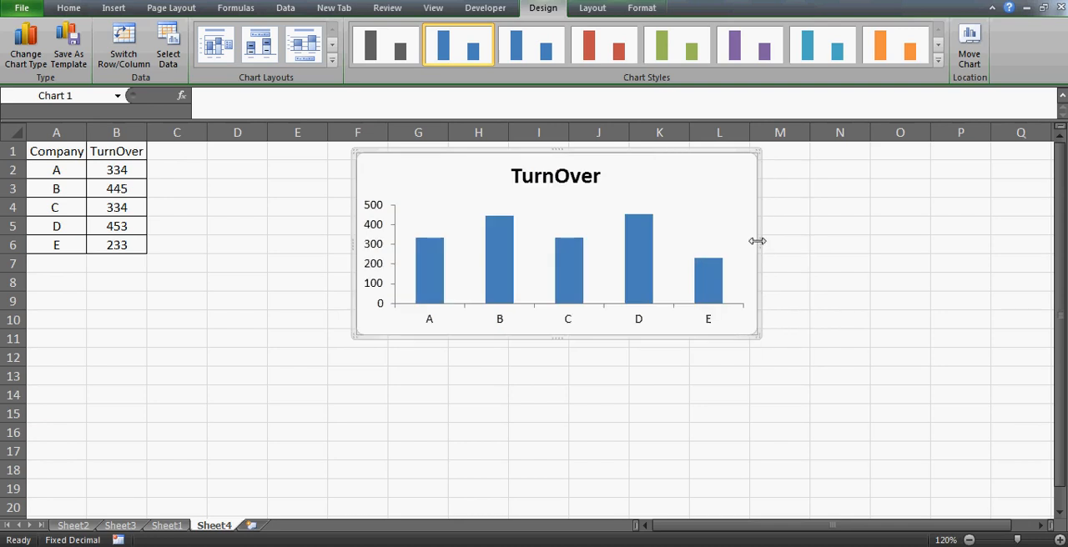
- Move the TurnOver chart title to the chart's upper-right corner and set its font size to 10
{"action": "left_click", "coordinate": [561, 181]}
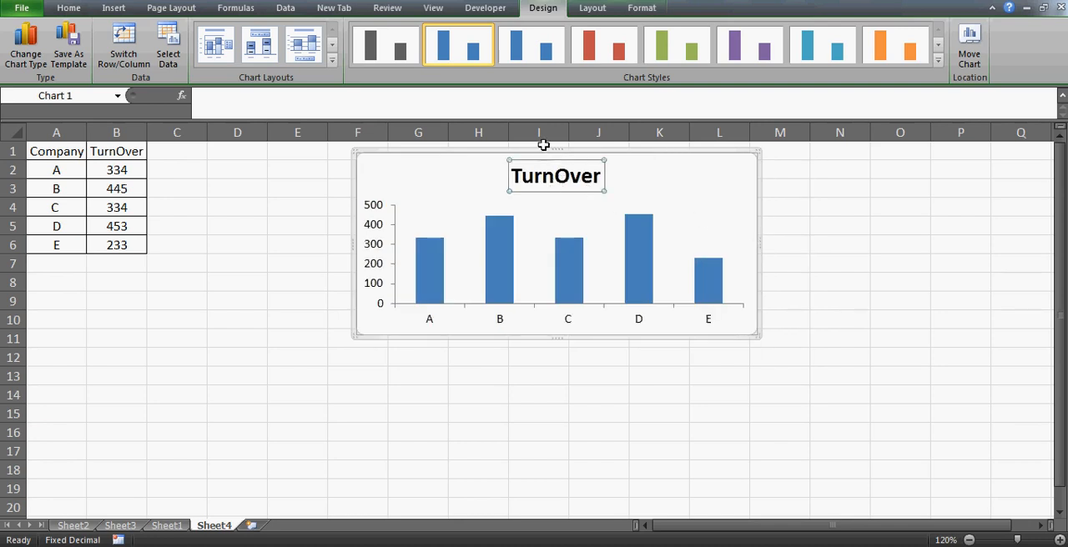
{"action": "left_click_drag", "start_coordinate": [547, 160], "coordinate": [634, 157]}
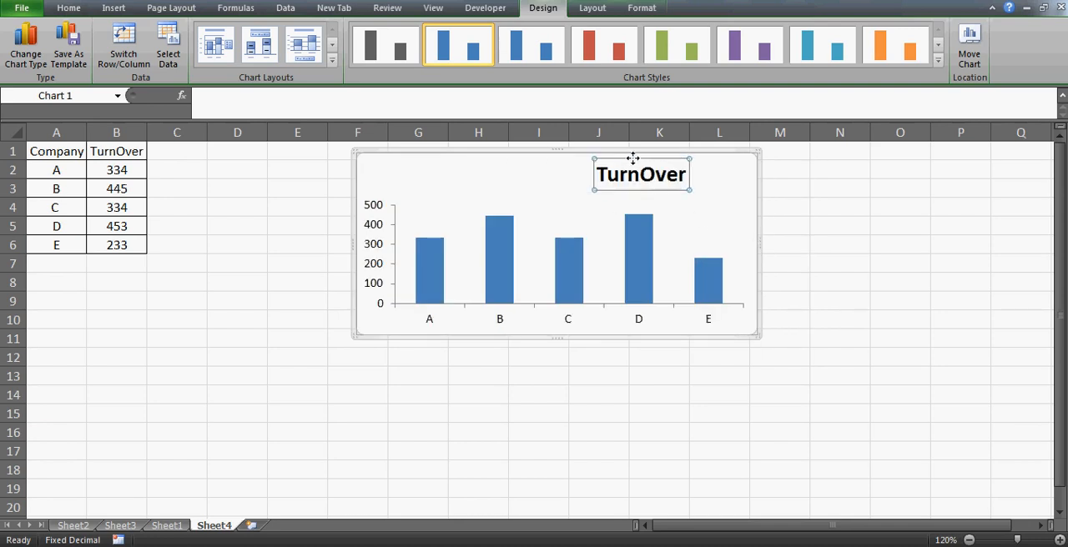
{"action": "left_click_drag", "start_coordinate": [717, 157], "coordinate": [716, 160]}
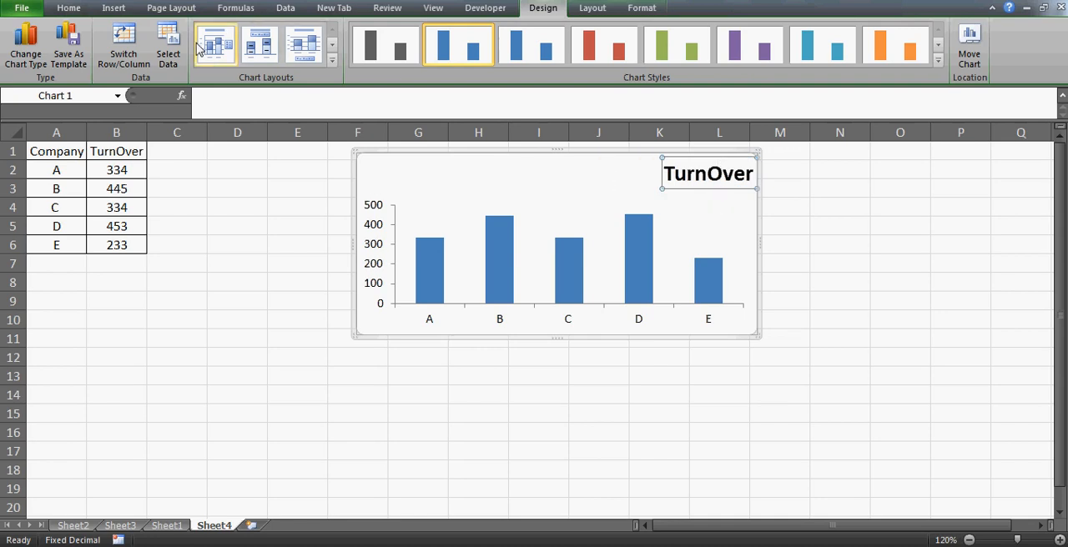
{"action": "left_click", "coordinate": [68, 8]}
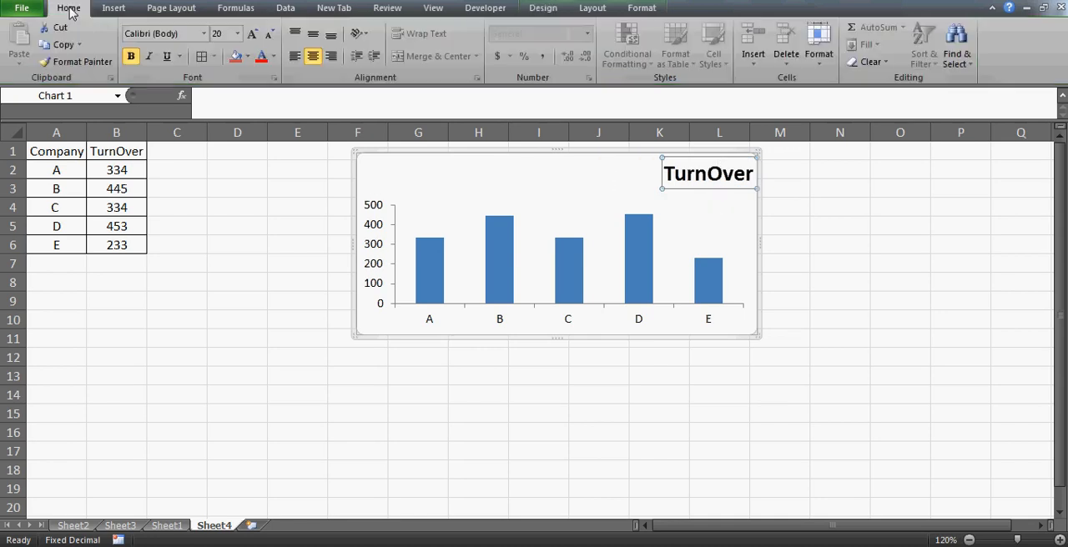
{"action": "left_click", "coordinate": [238, 34]}
{"action": "left_click", "coordinate": [221, 78]}
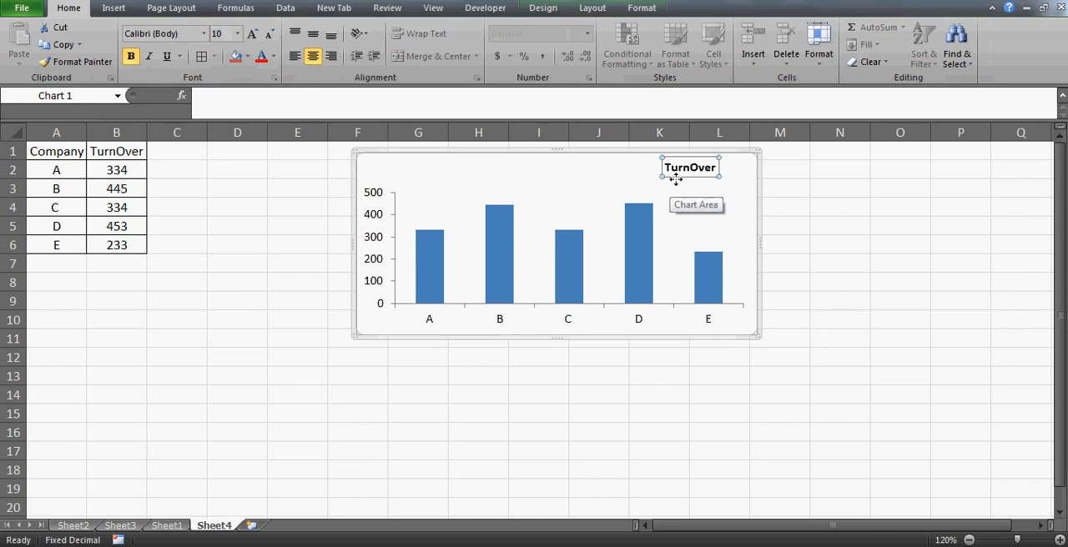
{"action": "left_click_drag", "start_coordinate": [674, 177], "coordinate": [700, 177]}
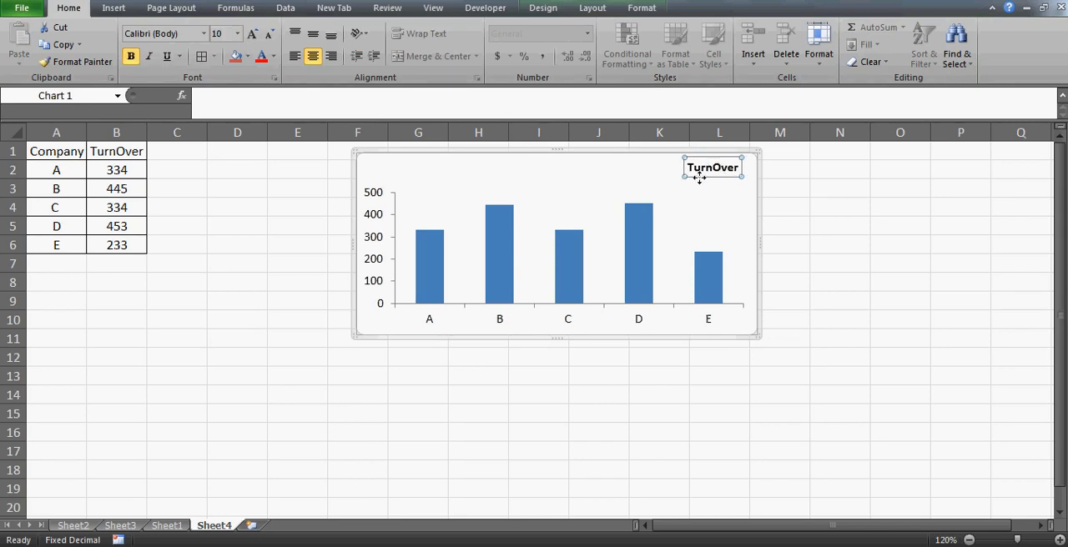
{"action": "left_click", "coordinate": [187, 290]}
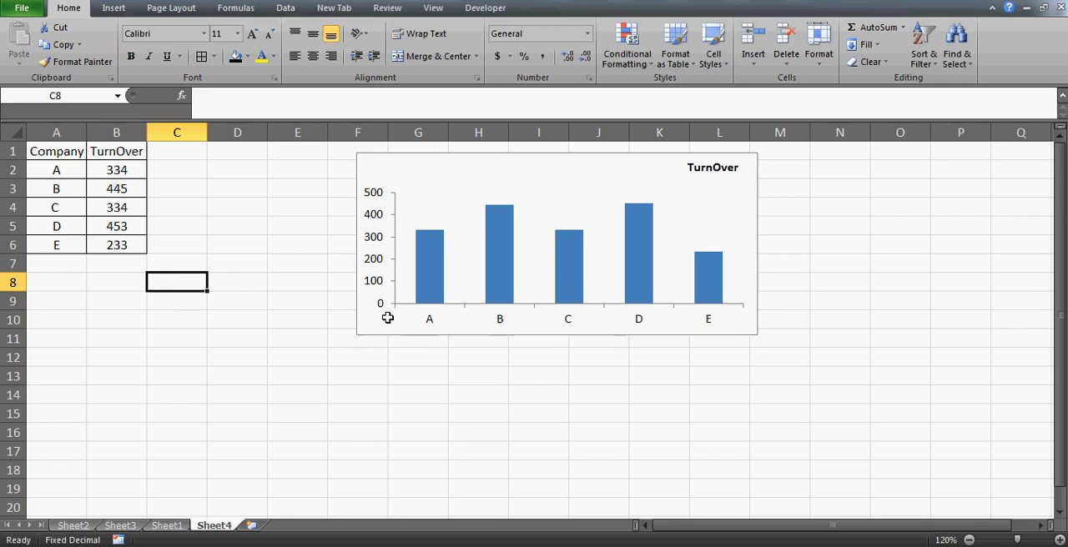
- Add a list data validation to cell B11 with the company names in A2:A6 as its source
{"action": "left_click", "coordinate": [240, 172]}
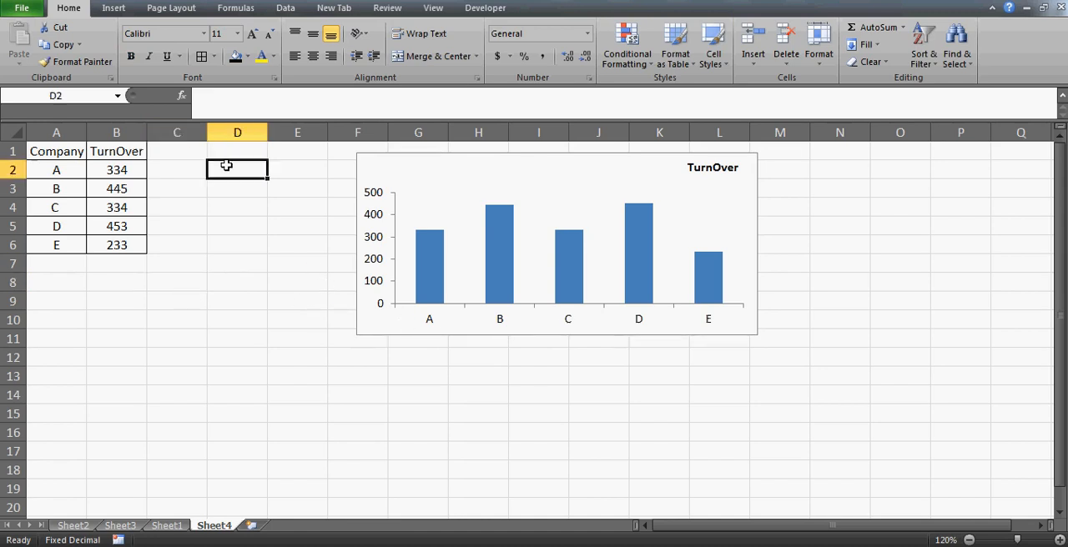
{"action": "left_click", "coordinate": [111, 334]}
{"action": "key", "text": "alt+d"}
{"action": "key", "text": "l"}
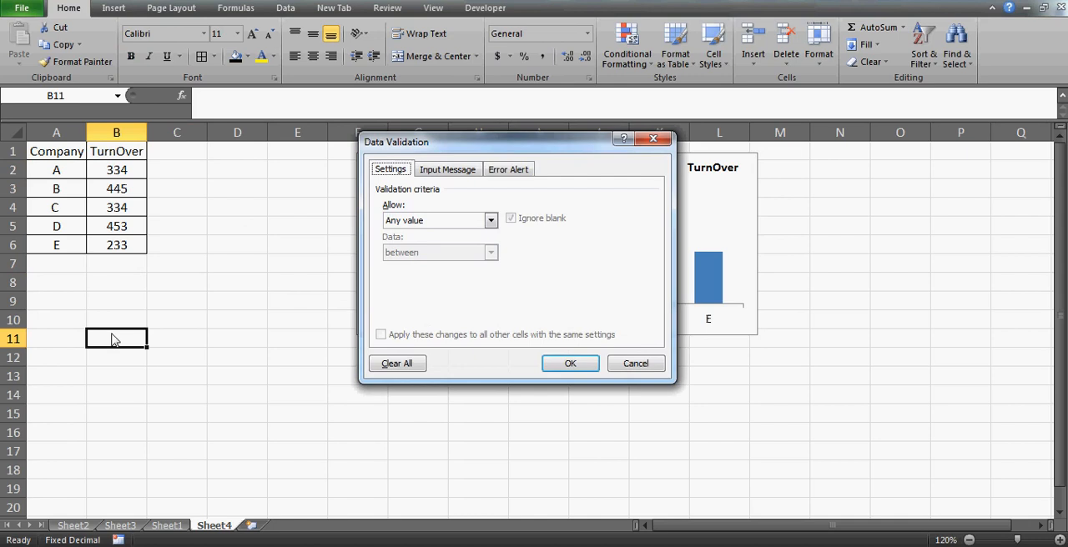
{"action": "left_click", "coordinate": [424, 224]}
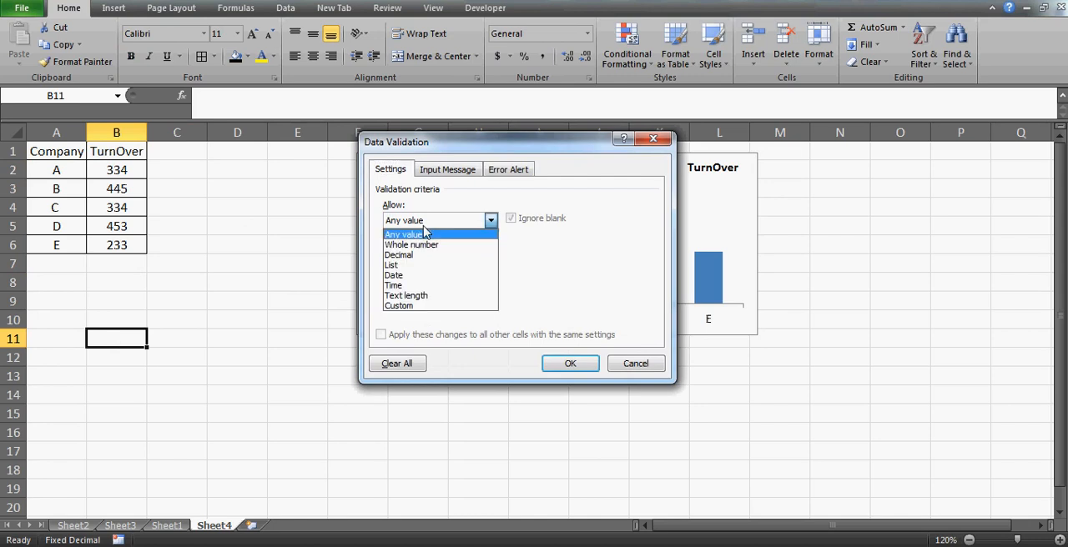
{"action": "left_click", "coordinate": [402, 266]}
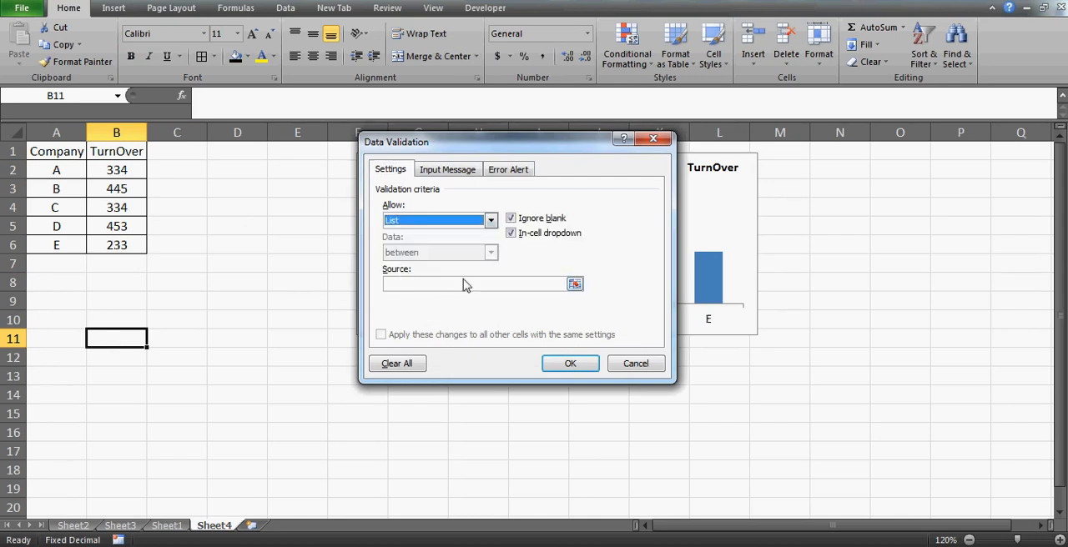
{"action": "left_click", "coordinate": [424, 284]}
{"action": "left_click", "coordinate": [80, 167]}
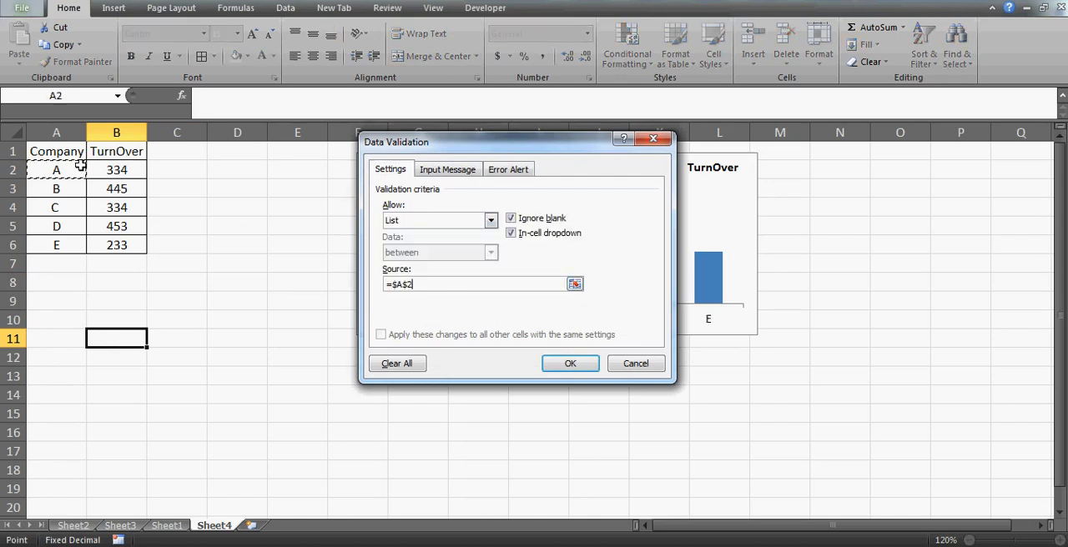
{"action": "left_click_drag", "start_coordinate": [80, 219], "coordinate": [68, 243]}
{"action": "left_click", "coordinate": [570, 363]}
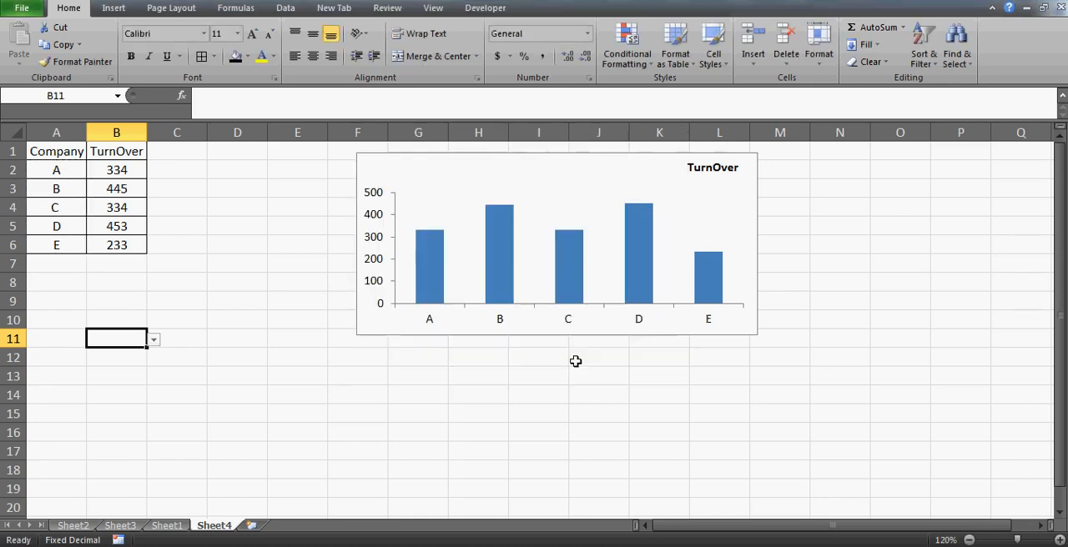
- Give cell B11 a black fill and yellow font, and choose company C from its drop-down list
{"action": "left_click", "coordinate": [235, 63]}
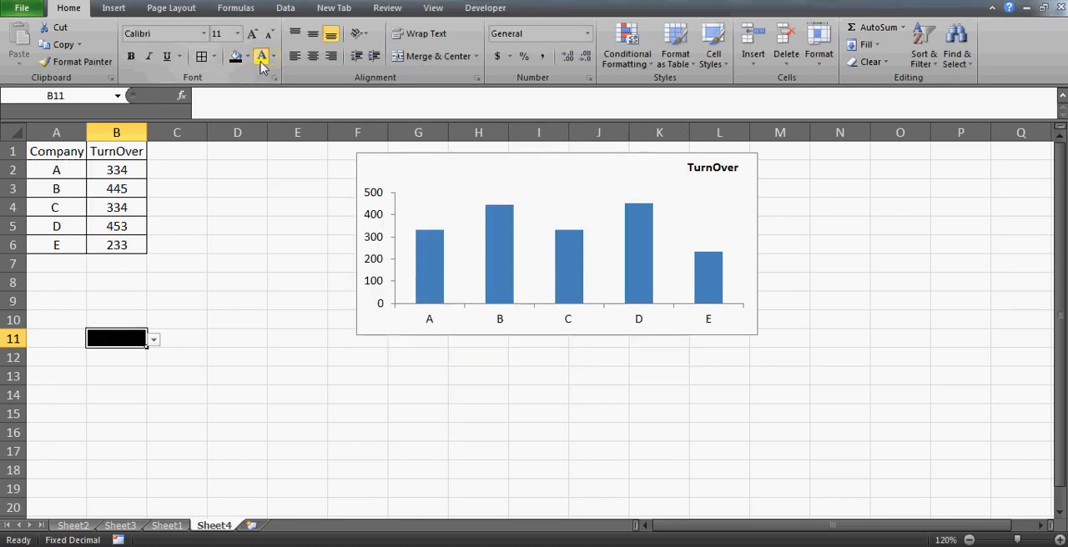
{"action": "key", "text": "Return"}
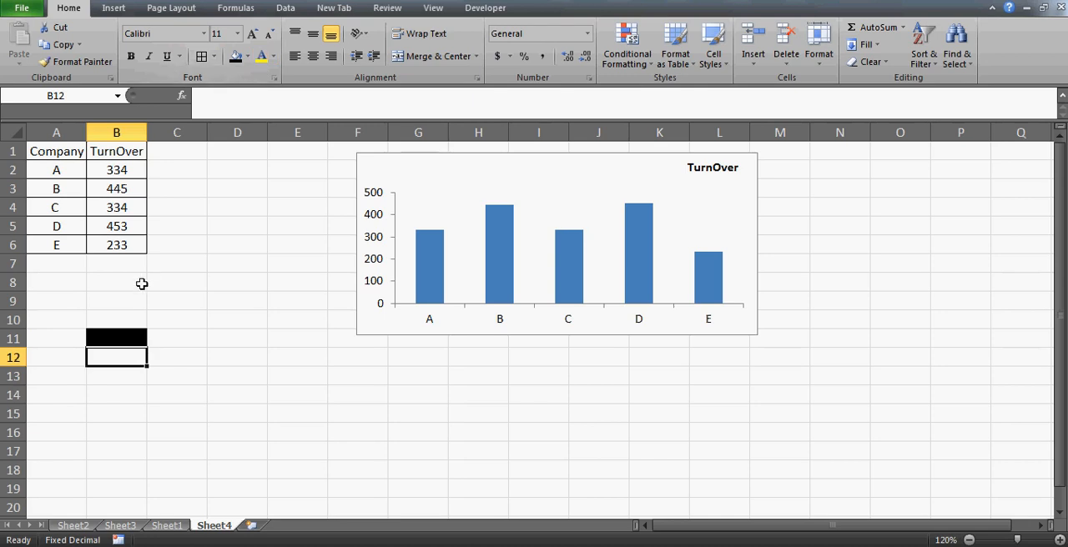
{"action": "left_click", "coordinate": [115, 335]}
{"action": "key", "text": "alt+Down"}
{"action": "key", "text": "Down"}
{"action": "key", "text": "Down"}
{"action": "key", "text": "Down"}
{"action": "key", "text": "Return"}
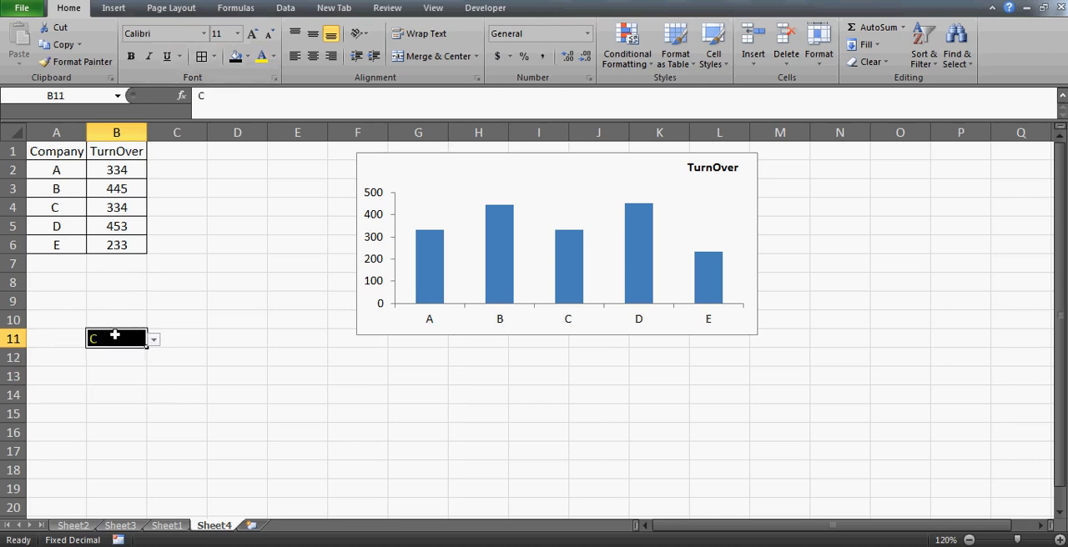
- Enter the column heading "new" in cell C1
{"action": "left_click", "coordinate": [180, 152]}
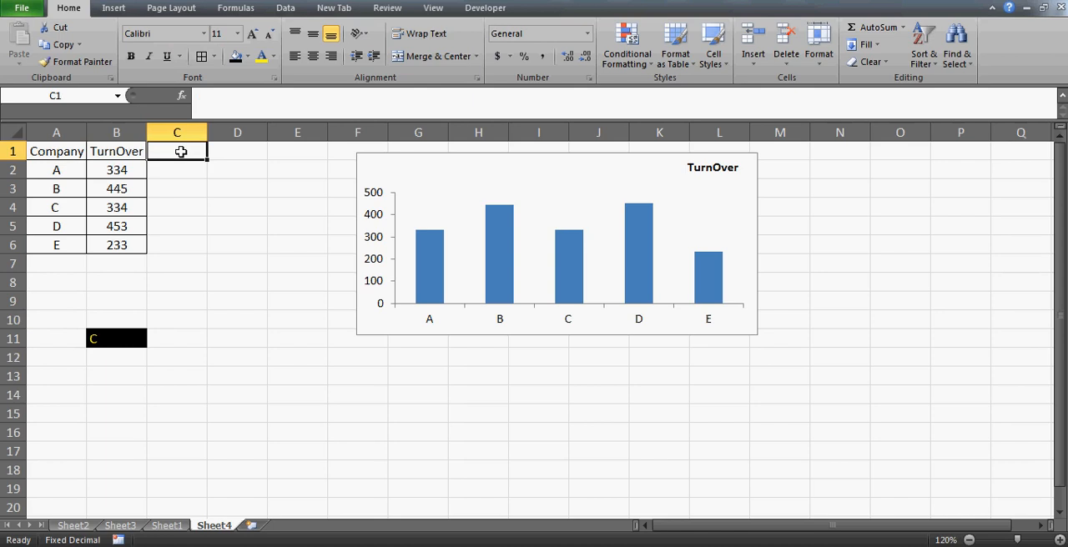
{"action": "type", "text": "new"}
{"action": "key", "text": "Return"}
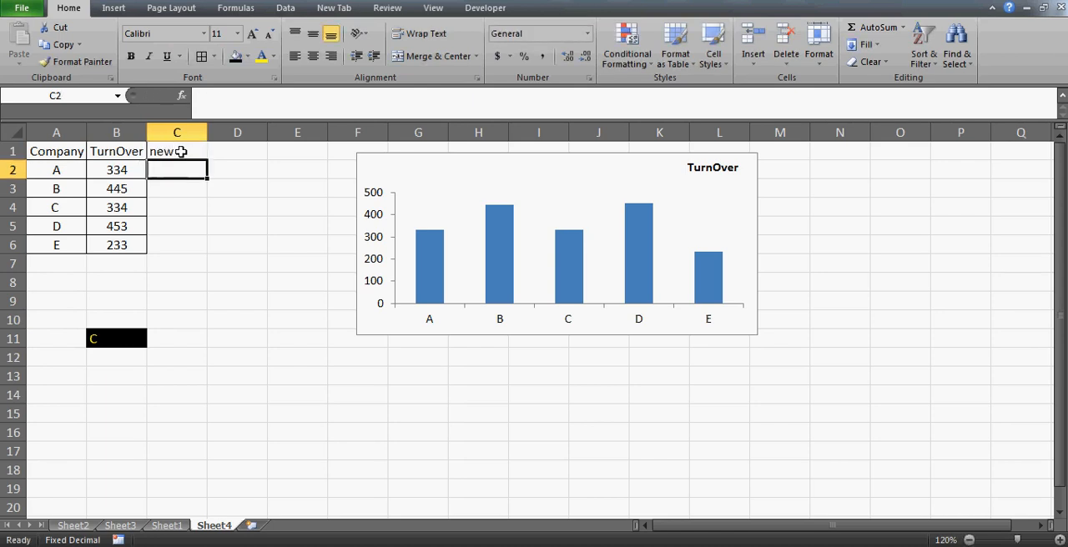
- Enter the formula =IF(A2=$B$11,B2,"") in cell C2 to return the turnover of the chosen company only
{"action": "type", "text": "=if("}
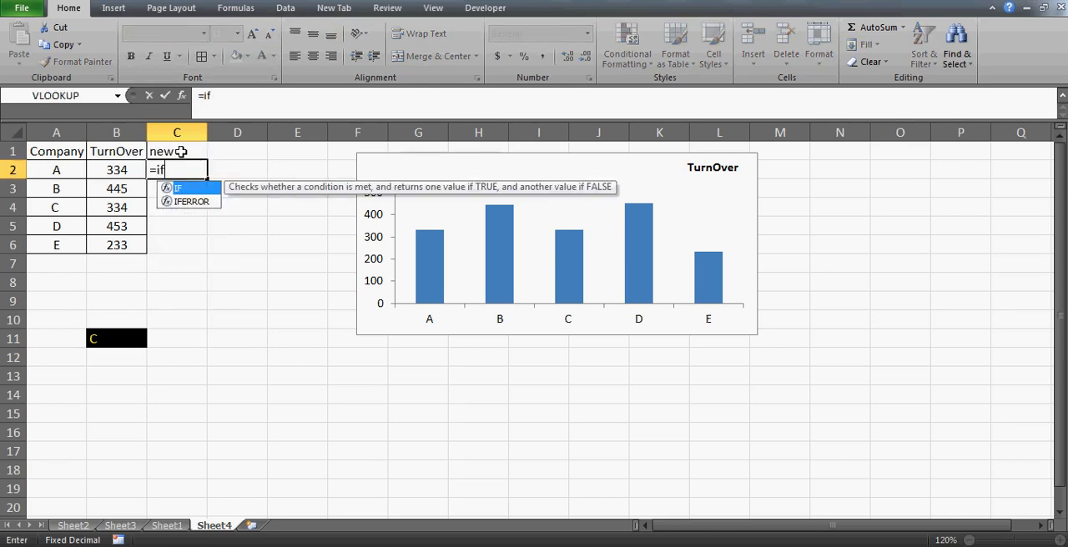
{"action": "key", "text": "Left"}
{"action": "key", "text": "Left"}
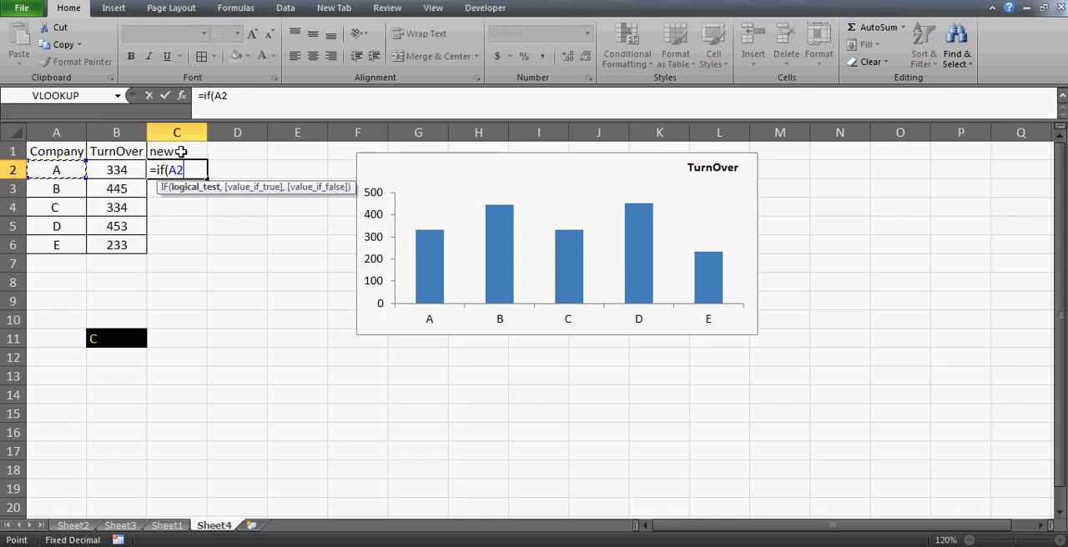
{"action": "type", "text": "="}
{"action": "left_click", "coordinate": [110, 340]}
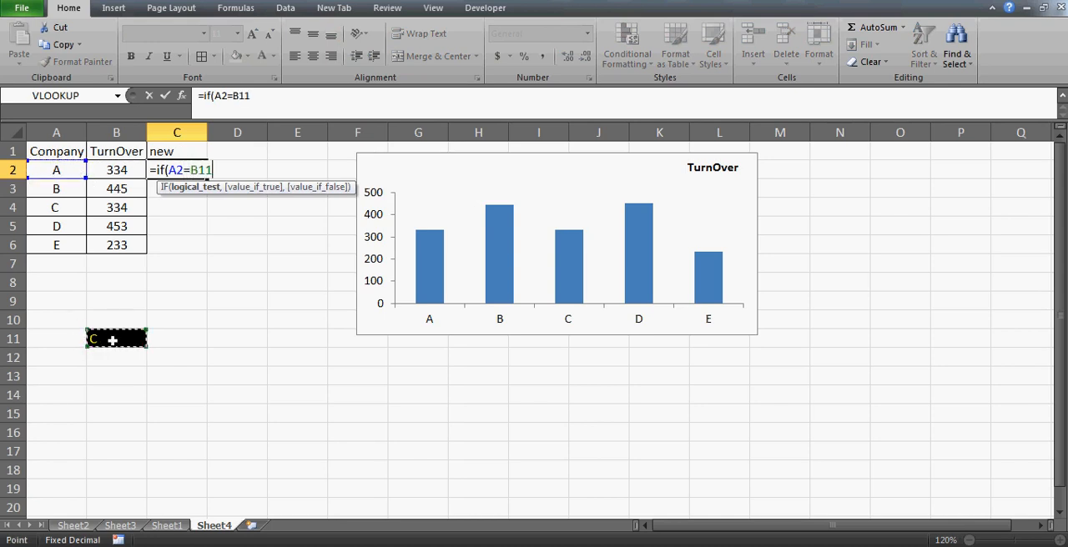
{"action": "key", "text": "F4"}
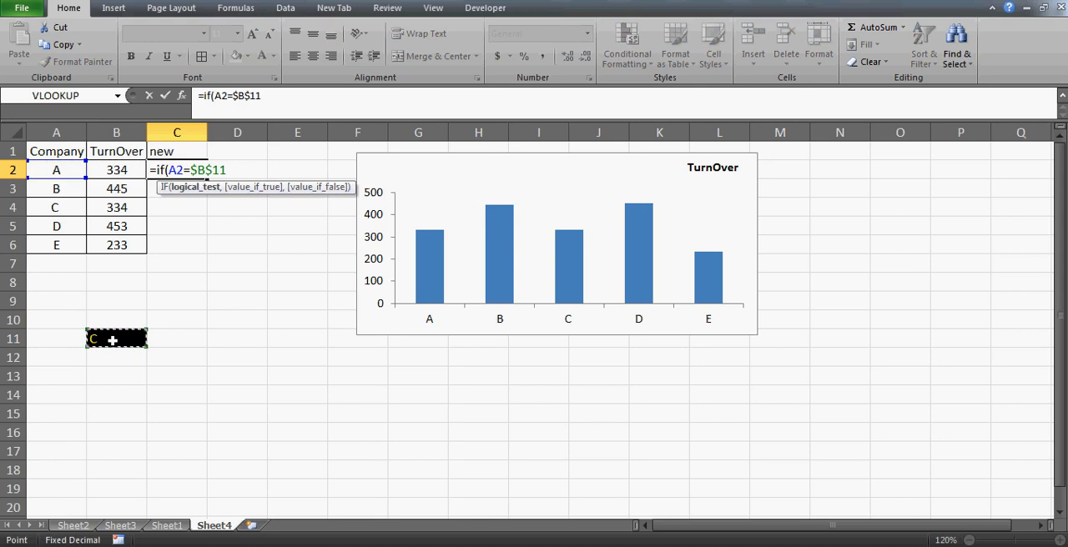
{"action": "type", "text": ","}
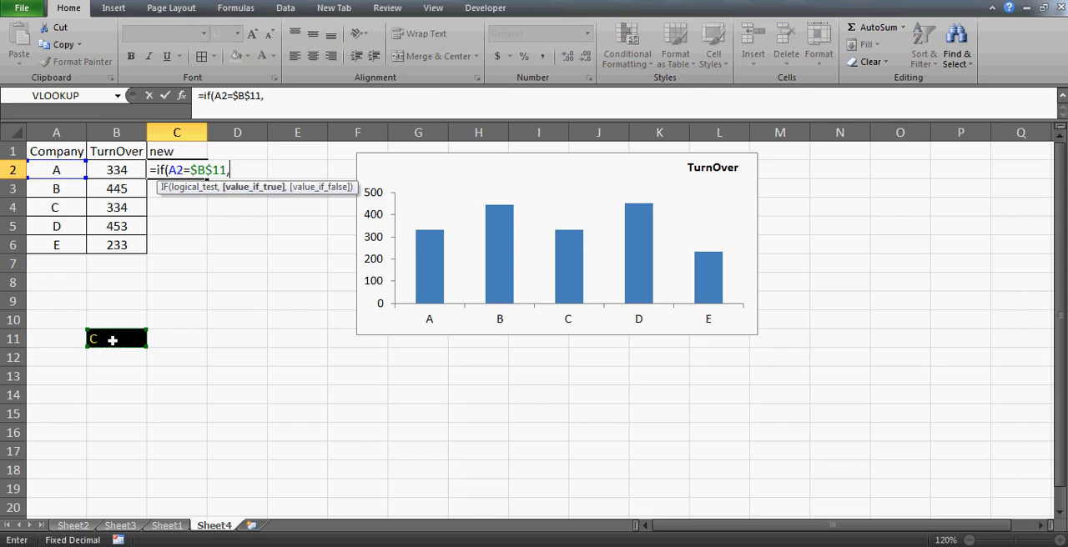
{"action": "left_click", "coordinate": [127, 170]}
{"action": "type", "text": ","}
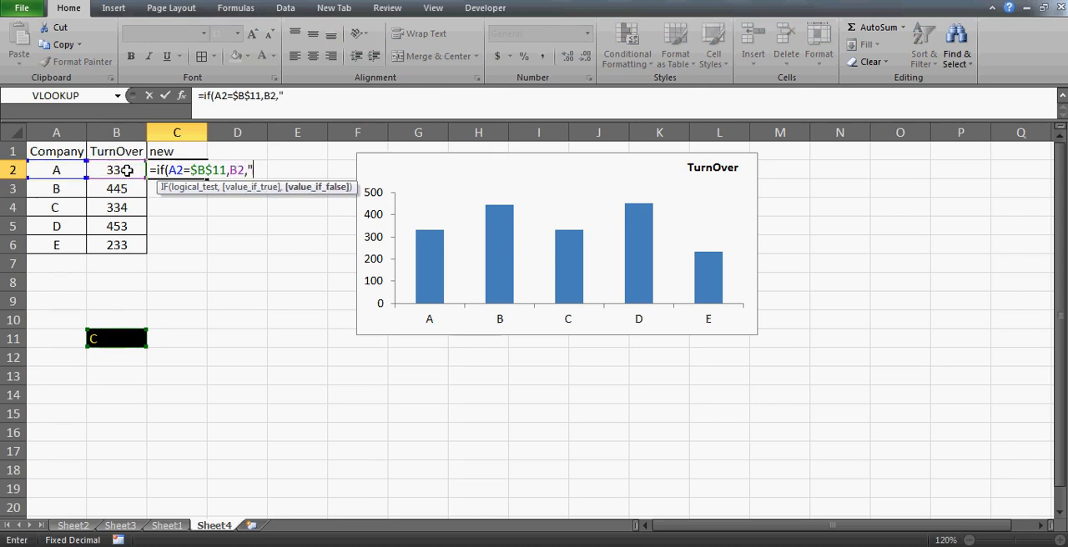
{"action": "key", "text": "Return"}
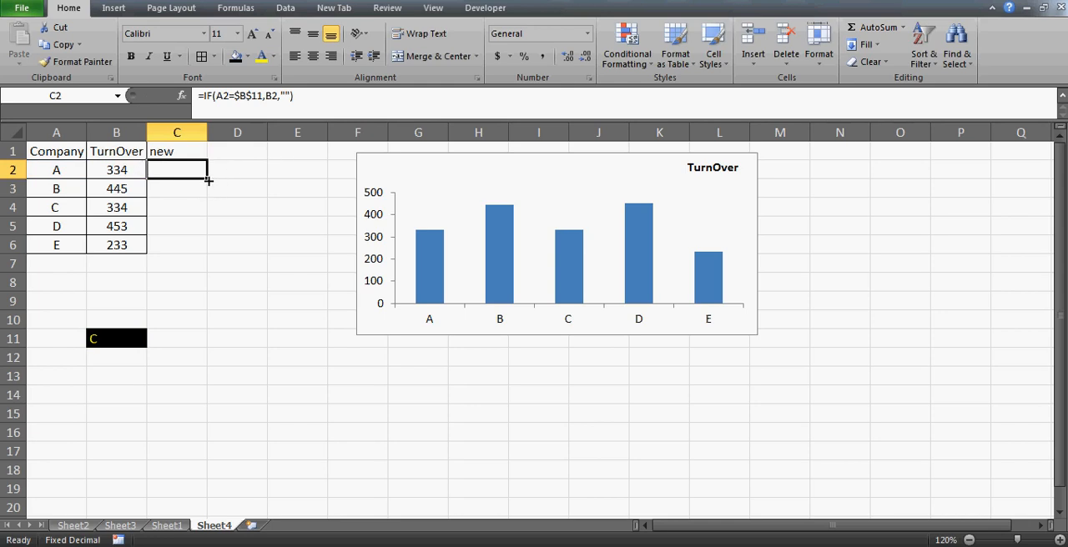
- Fill the C2 formula down to C6 and check the formulas in the filled cells
{"action": "left_click_drag", "start_coordinate": [209, 181], "coordinate": [207, 246]}
{"action": "left_click_drag", "start_coordinate": [203, 213], "coordinate": [212, 254]}
{"action": "left_click", "coordinate": [200, 211]}
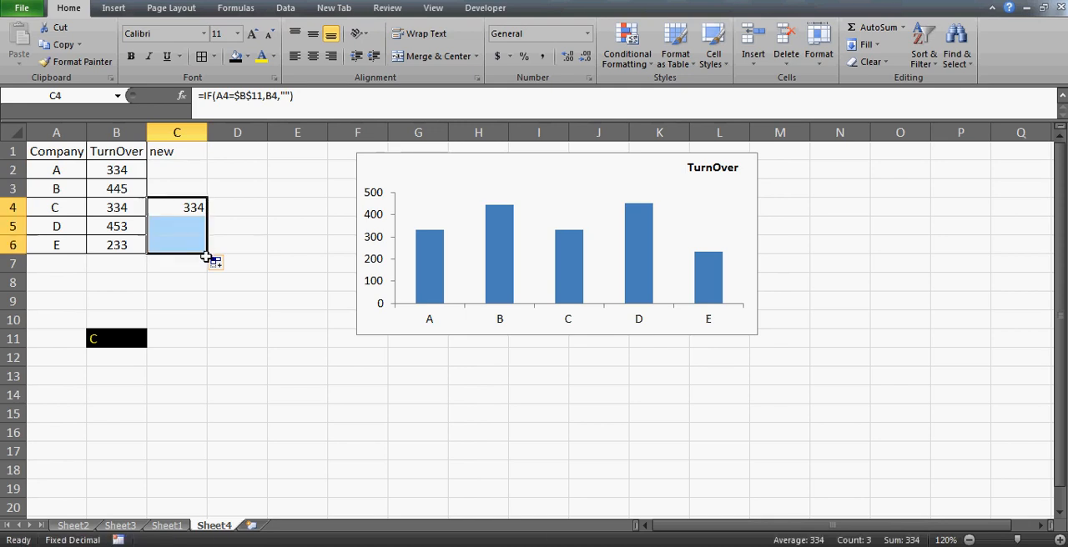
{"action": "left_click", "coordinate": [171, 227]}
{"action": "key", "text": "Up"}
{"action": "key", "text": "Up"}
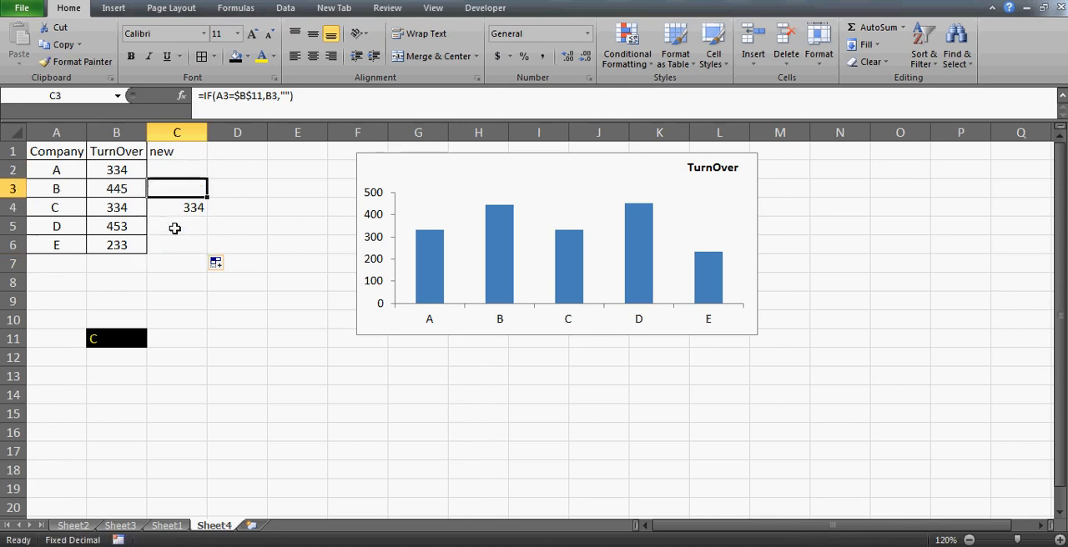
- Test the new column by choosing company D and then E in B11, and compare row 6 with the selection
{"action": "left_click", "coordinate": [126, 340]}
{"action": "key", "text": "alt+Down"}
{"action": "key", "text": "Down"}
{"action": "key", "text": "Return"}
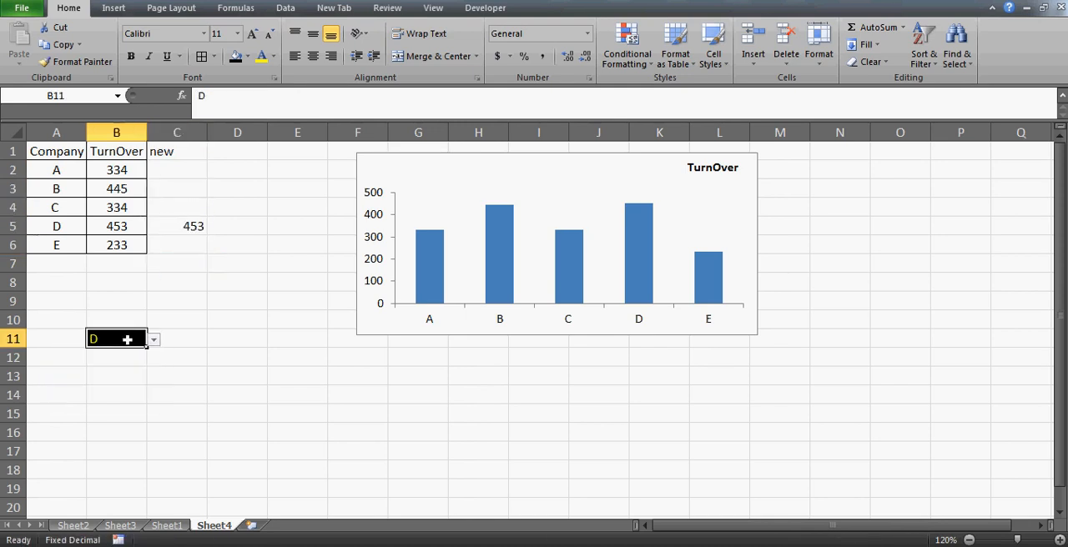
{"action": "key", "text": "Up"}
{"action": "key", "text": "Down"}
{"action": "key", "text": "alt+Down"}
{"action": "key", "text": "Down"}
{"action": "key", "text": "Return"}
{"action": "left_click", "coordinate": [189, 243]}
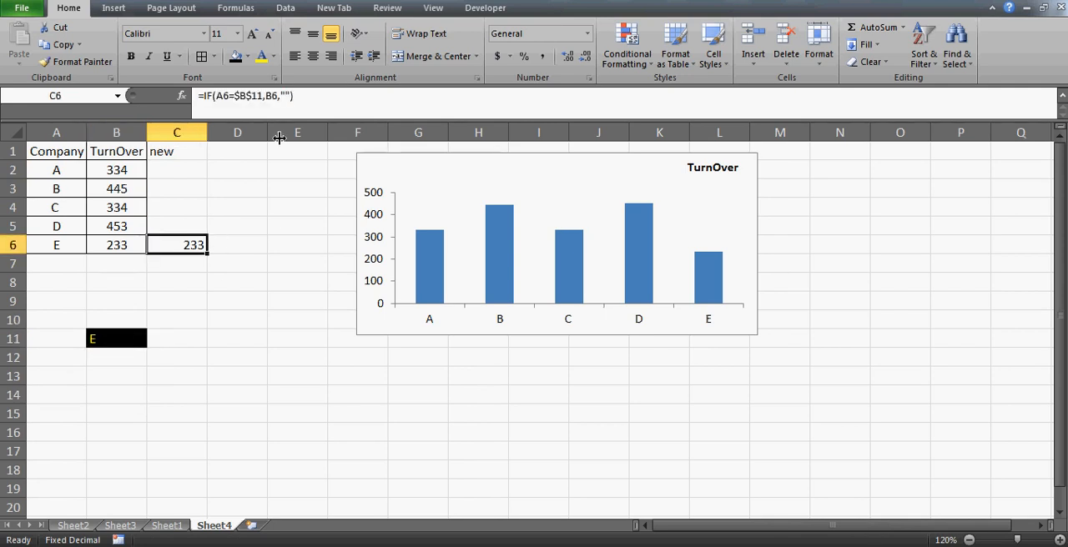
{"action": "left_click", "coordinate": [59, 248]}
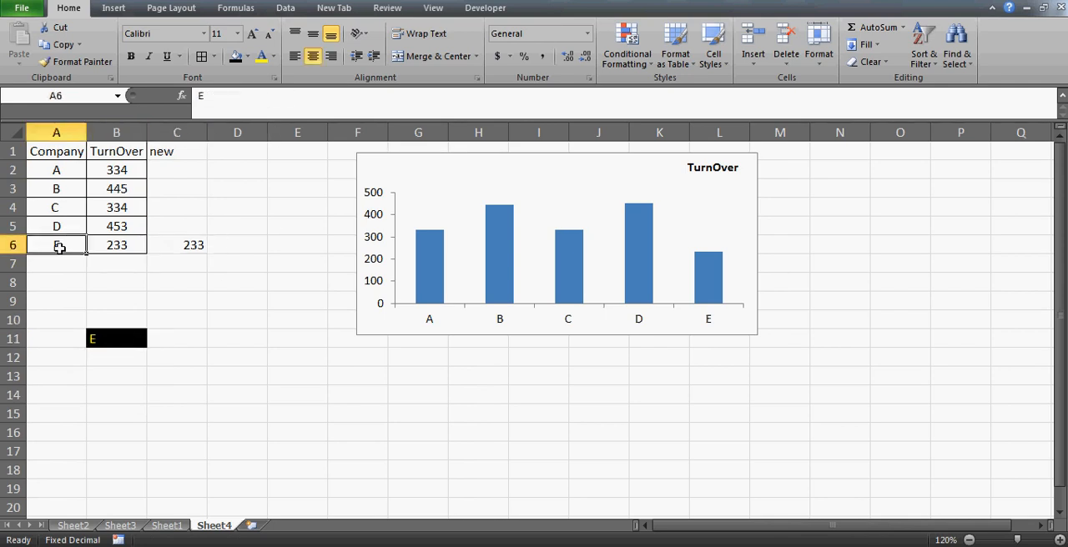
{"action": "left_click", "coordinate": [121, 337]}
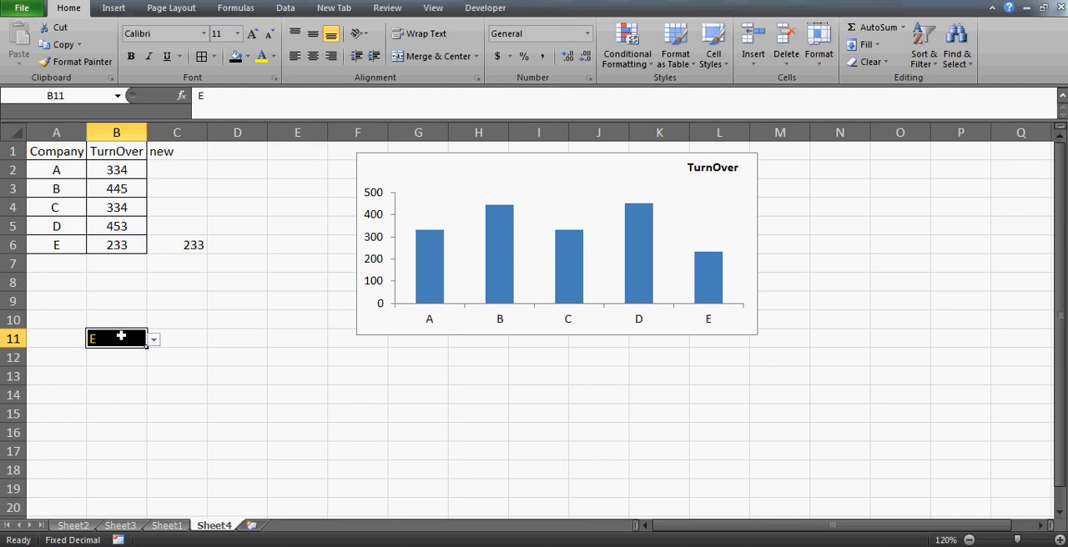
- Choose company C in the B11 drop-down and check the matching cell C4 in the new column
{"action": "left_click", "coordinate": [185, 245]}
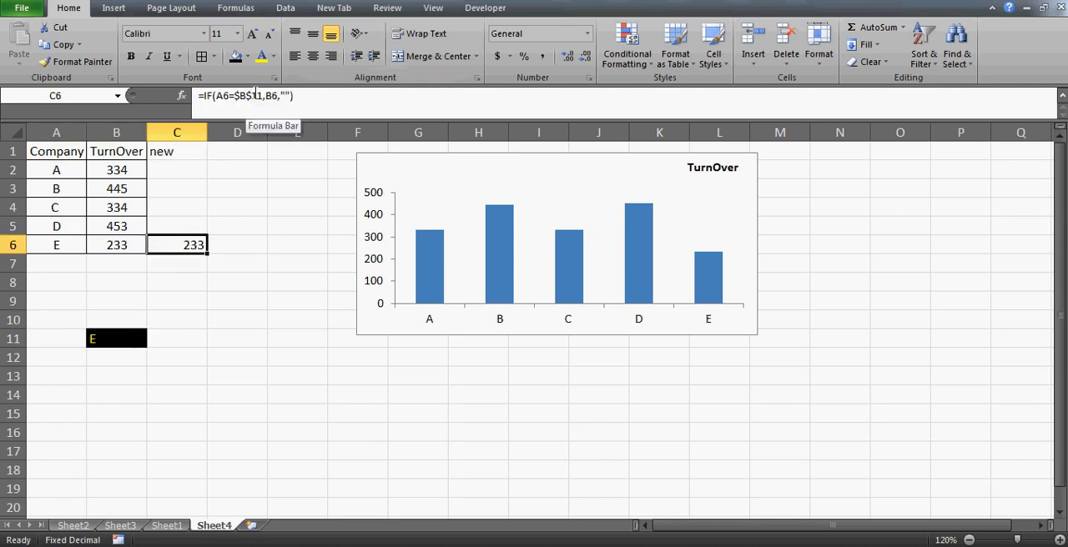
{"action": "left_click", "coordinate": [192, 155]}
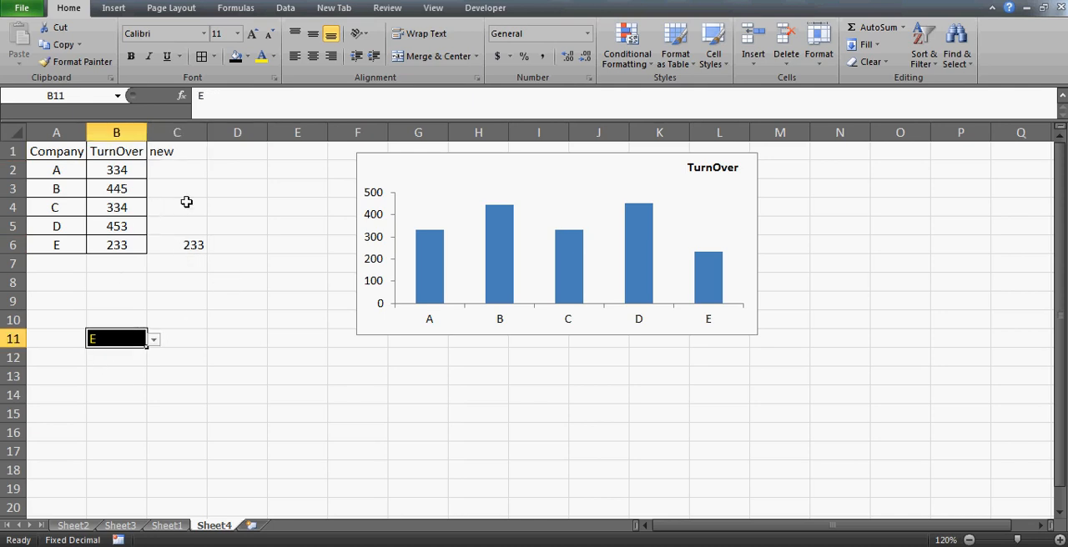
{"action": "key", "text": "alt+Down"}
{"action": "key", "text": "Down"}
{"action": "key", "text": "Down"}
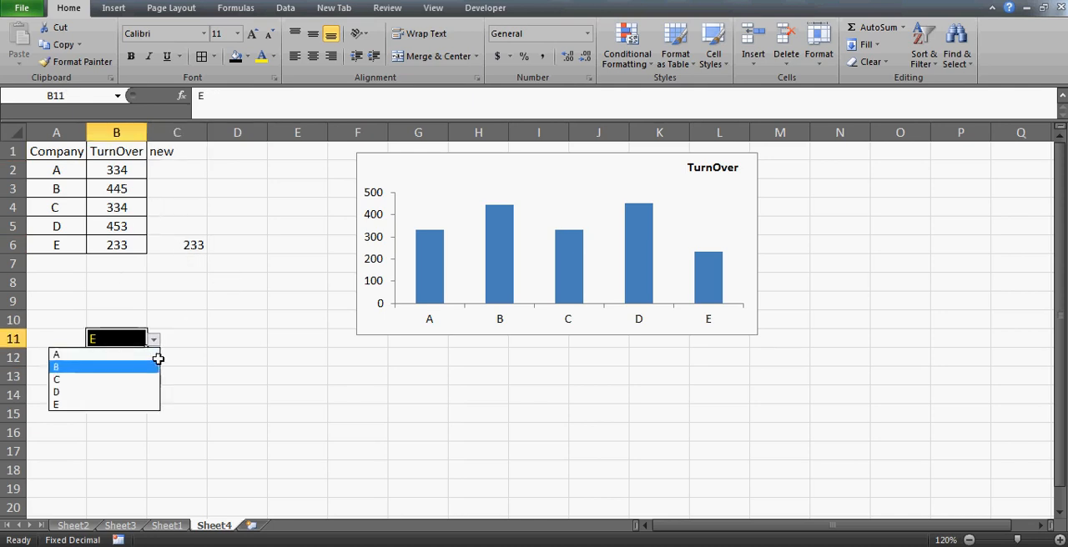
{"action": "key", "text": "Return"}
{"action": "left_click", "coordinate": [193, 208]}
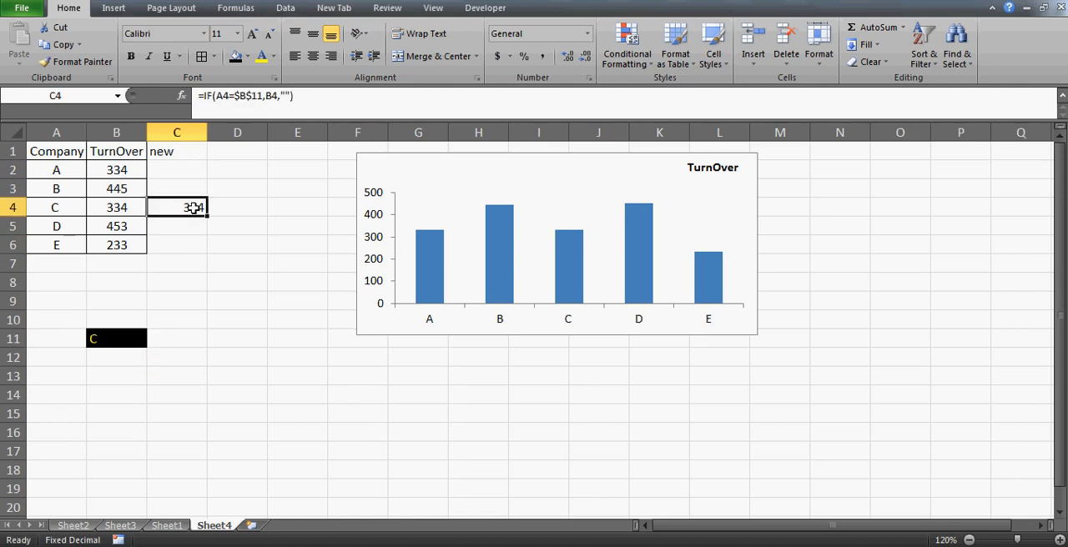
- Add a second series to the turnover chart, with its name from C1 and its values from C2:C6
{"action": "left_click", "coordinate": [517, 168]}
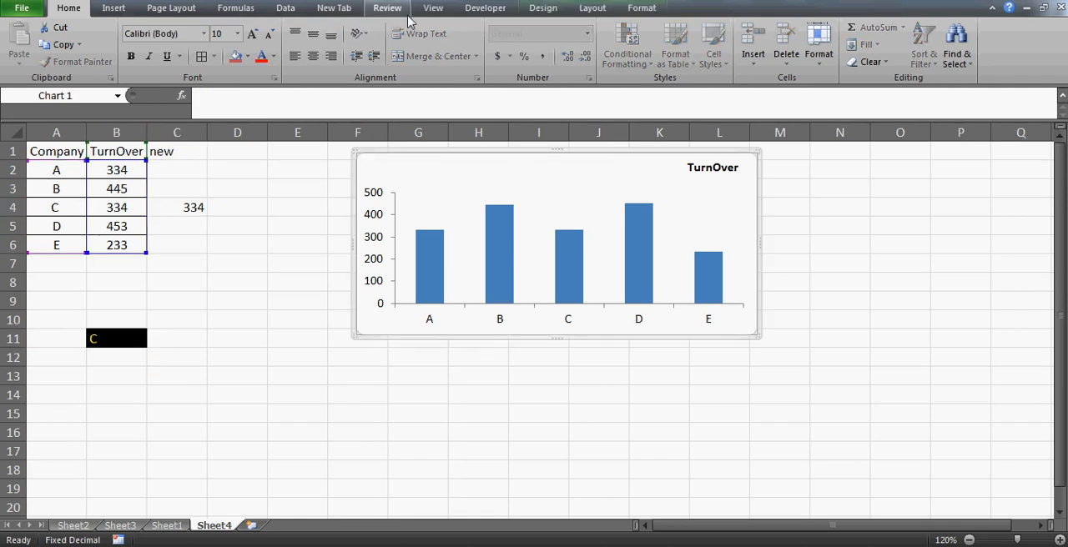
{"action": "left_click", "coordinate": [550, 13]}
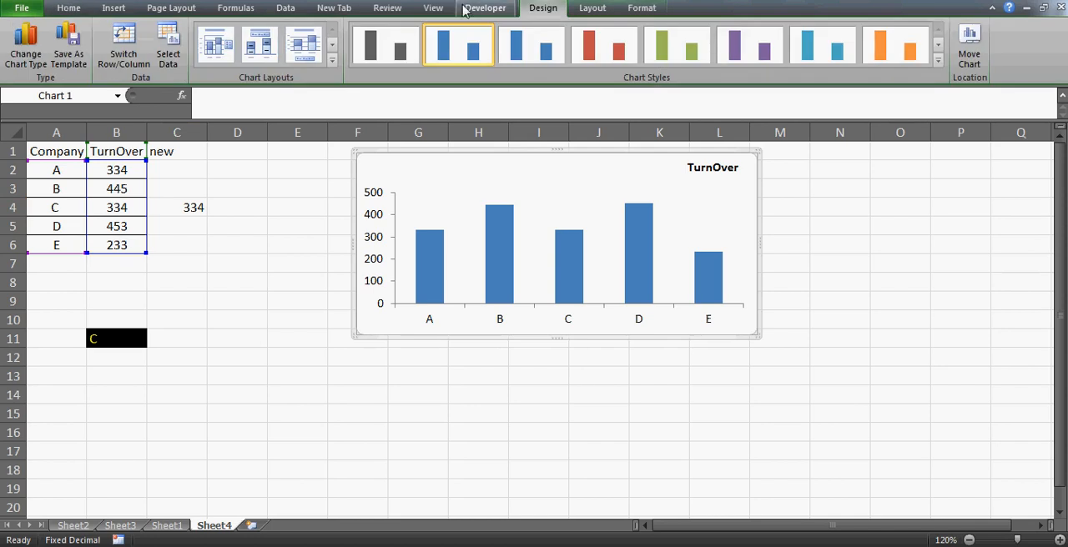
{"action": "left_click", "coordinate": [162, 67]}
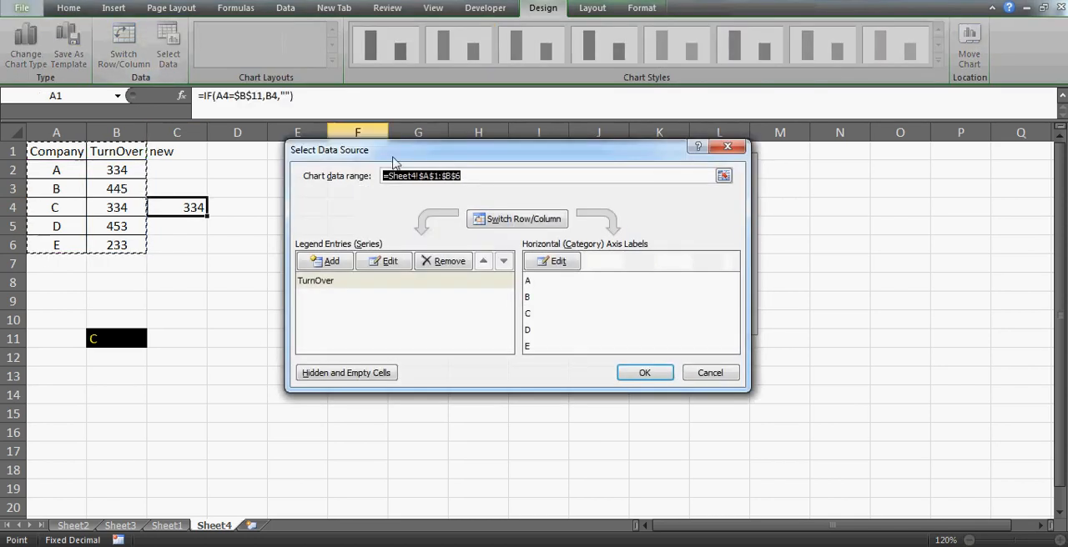
{"action": "left_click", "coordinate": [334, 262]}
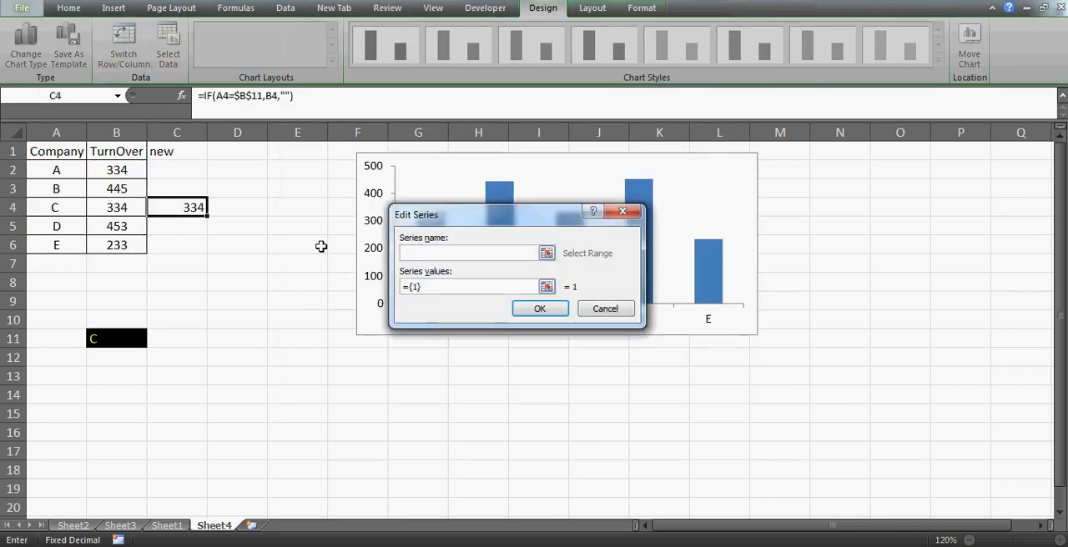
{"action": "left_click", "coordinate": [156, 152]}
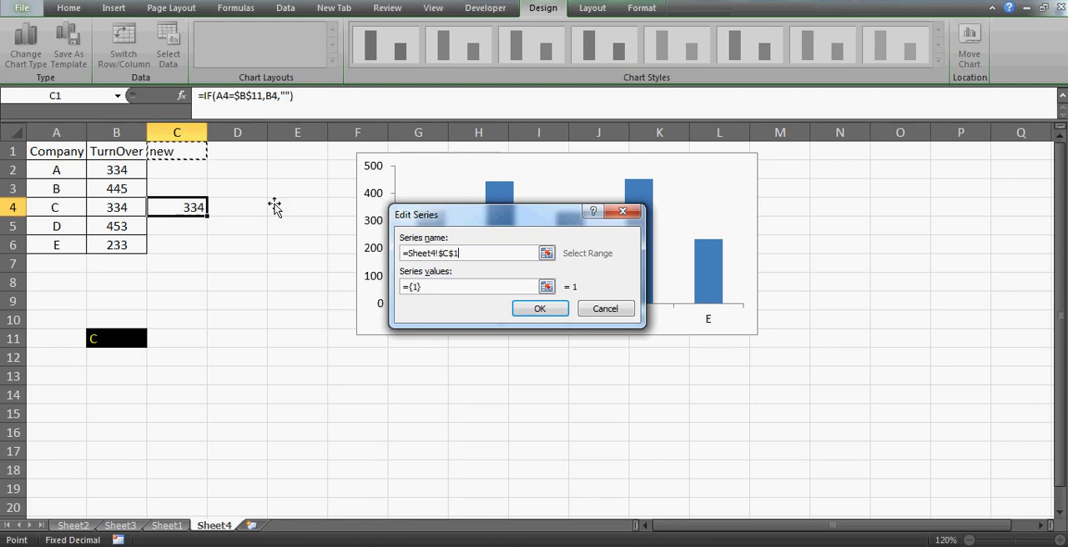
{"action": "left_click", "coordinate": [440, 285]}
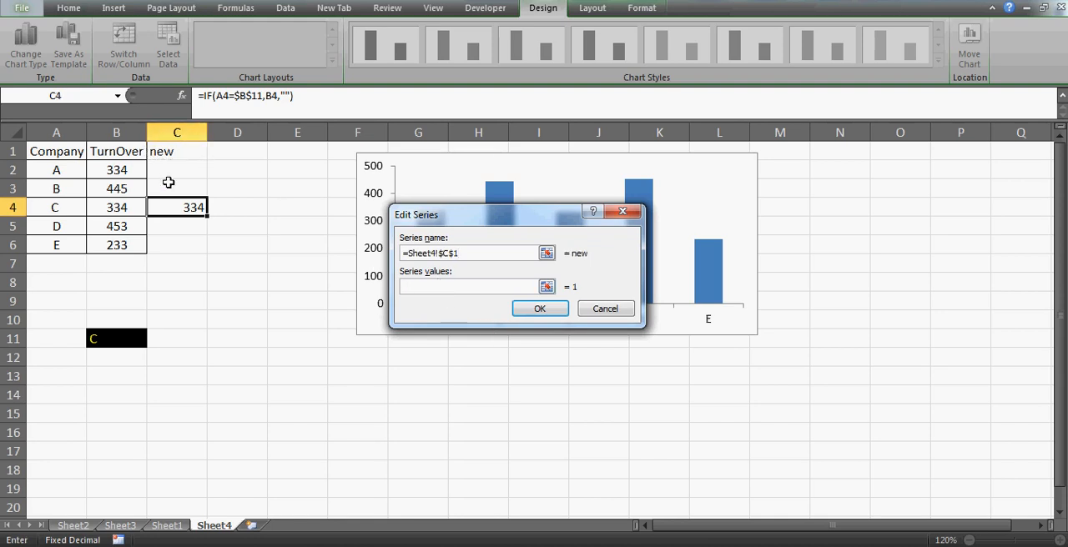
{"action": "left_click_drag", "start_coordinate": [167, 178], "coordinate": [175, 248]}
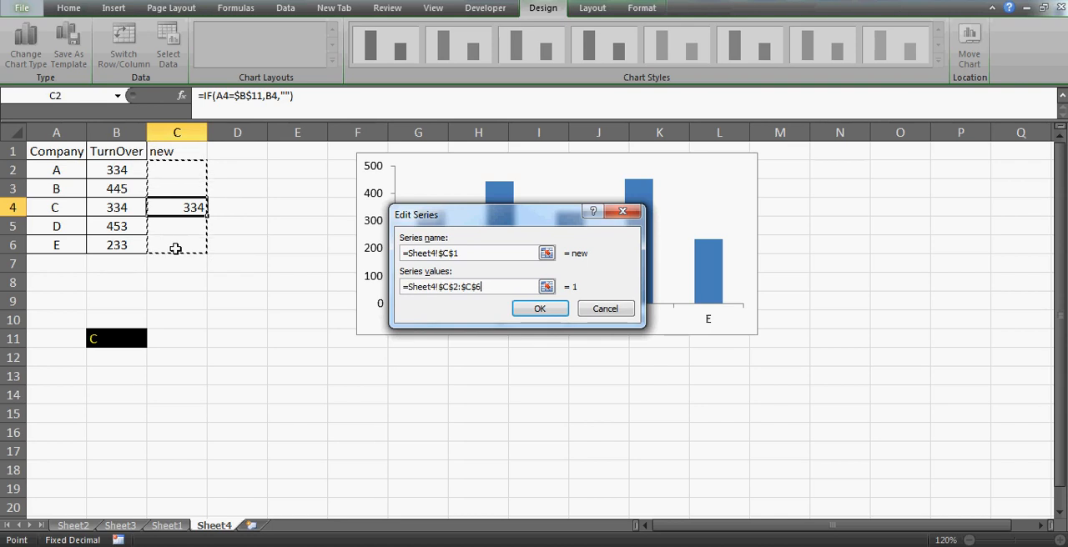
{"action": "left_click", "coordinate": [541, 310]}
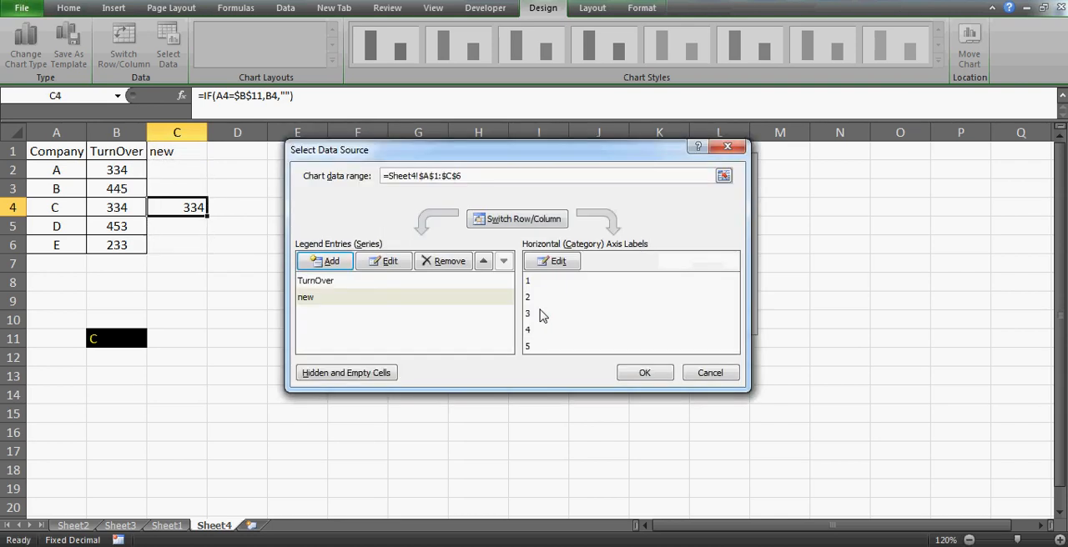
- Set the new series' horizontal axis labels to the company names in A2:A6 and apply the data source changes
{"action": "left_click", "coordinate": [534, 313]}
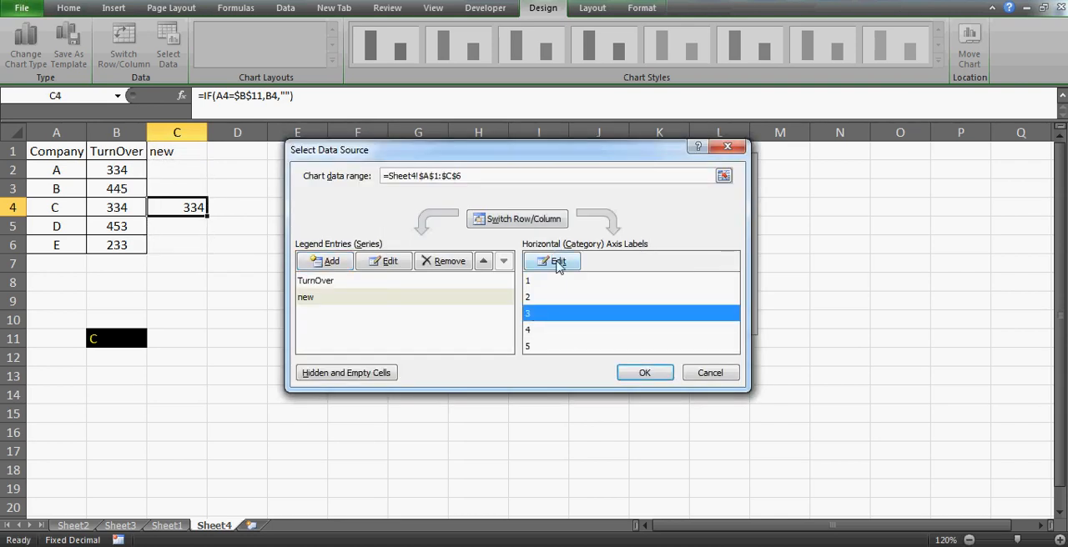
{"action": "left_click", "coordinate": [557, 264]}
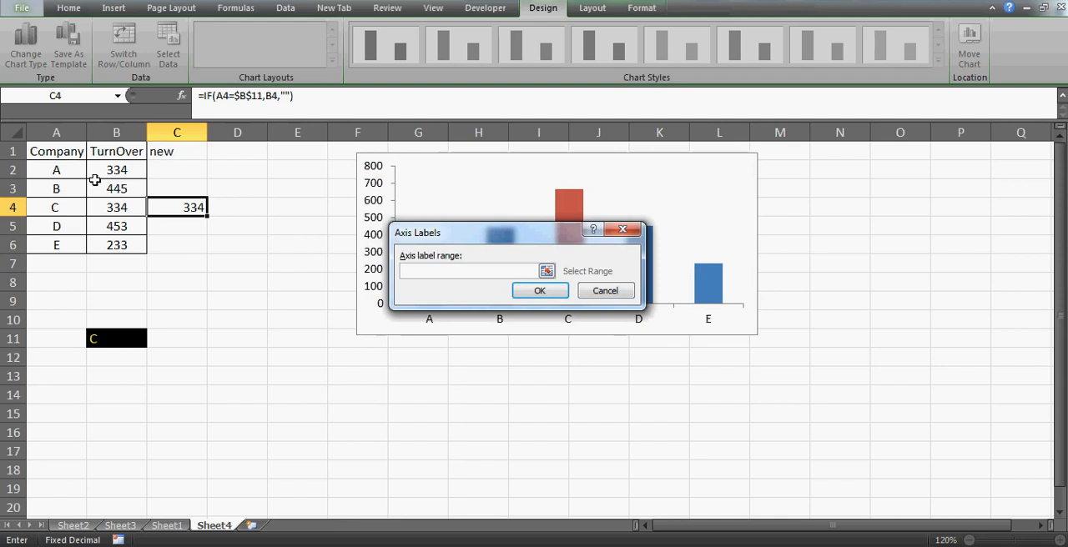
{"action": "left_click", "coordinate": [51, 172]}
{"action": "left_click", "coordinate": [53, 245], "text": "shift"}
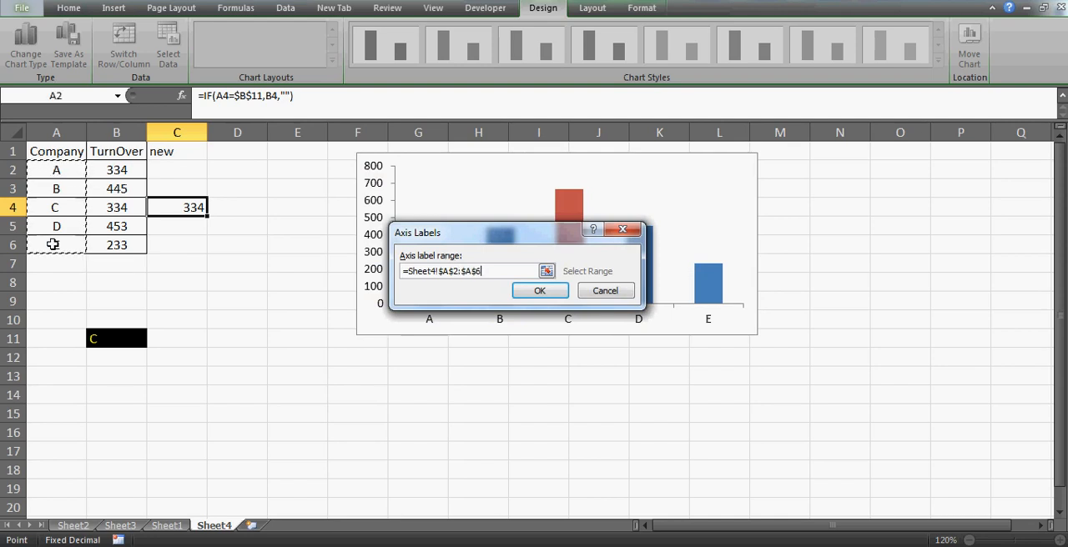
{"action": "left_click", "coordinate": [556, 293]}
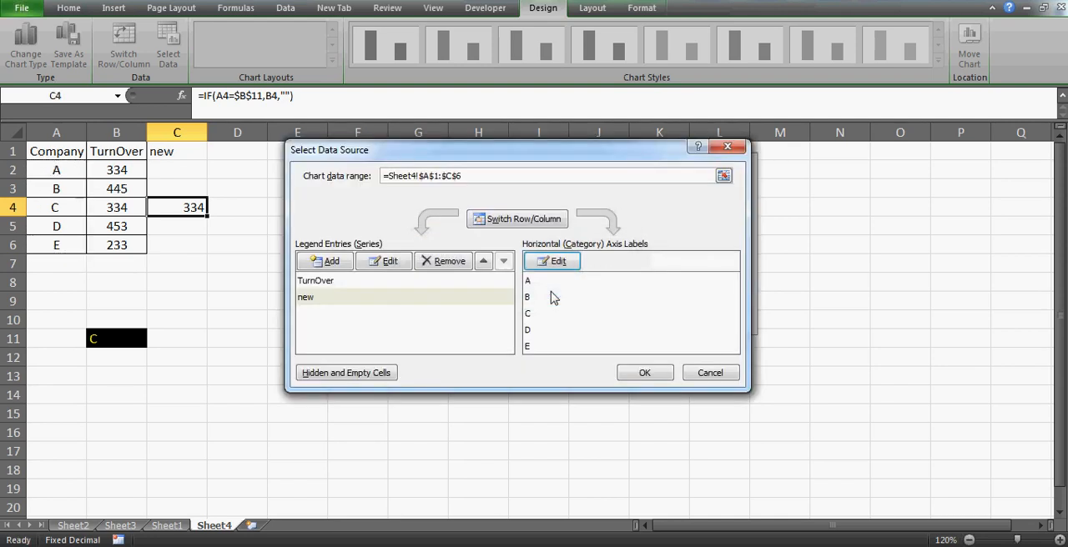
{"action": "left_click", "coordinate": [634, 374]}
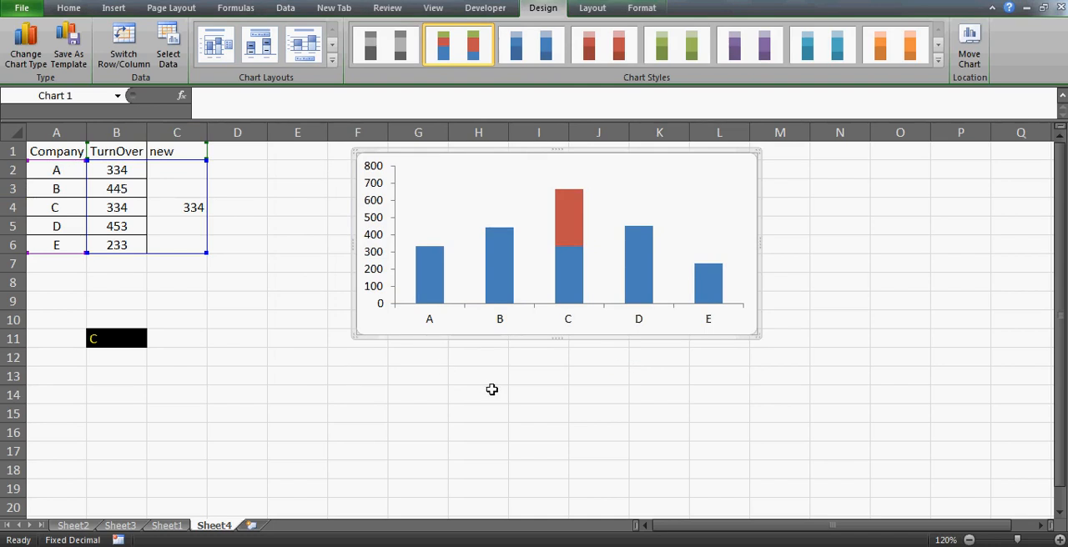
- Compare company C's stacked chart segment with cells B4 and C4, and examine the formulas in C2 to C6
{"action": "mouse_move", "coordinate": [585, 238]}
{"action": "left_click", "coordinate": [124, 206]}
{"action": "key", "text": "Right"}
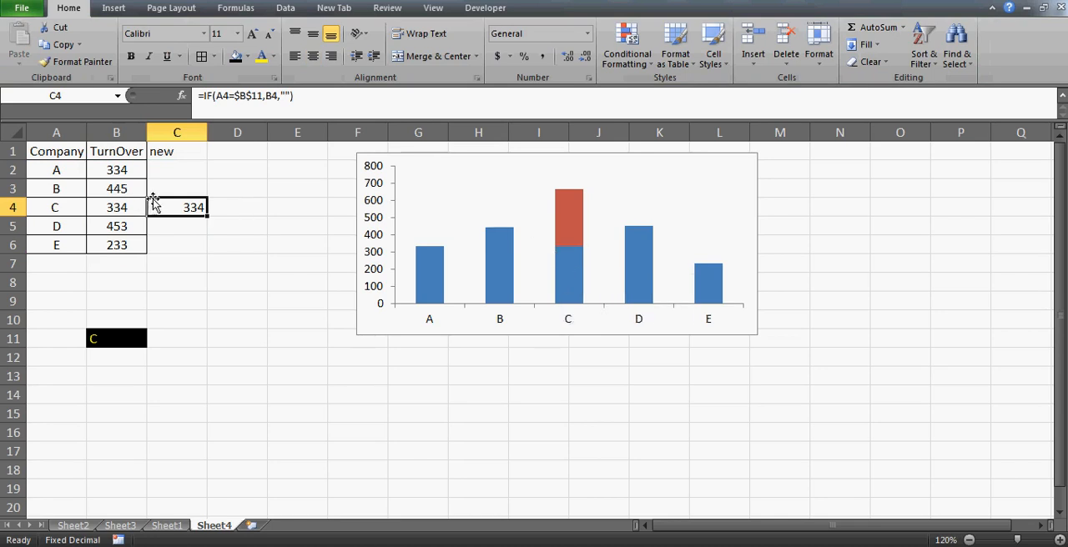
{"action": "left_click", "coordinate": [119, 204]}
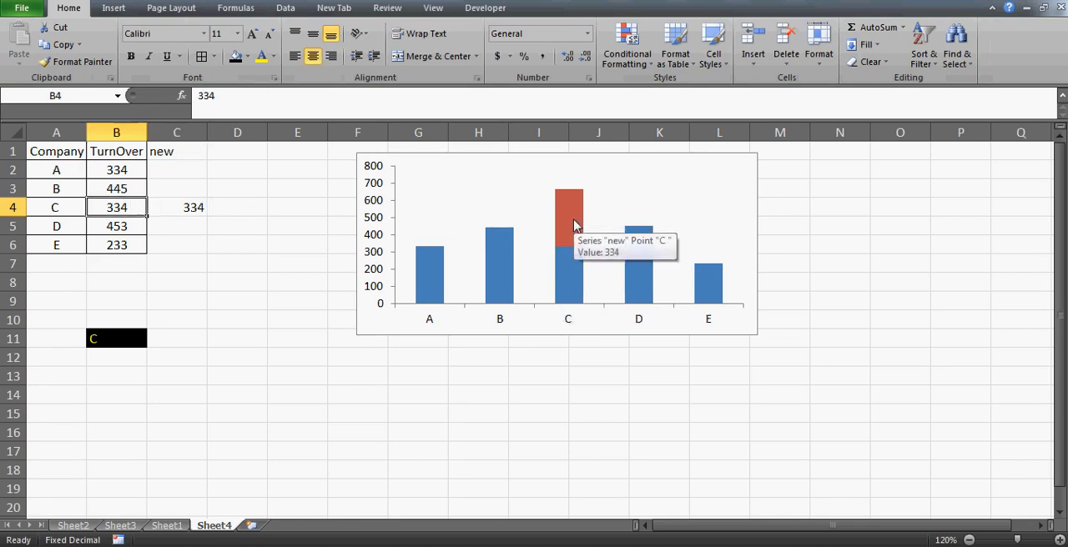
{"action": "left_click", "coordinate": [193, 207]}
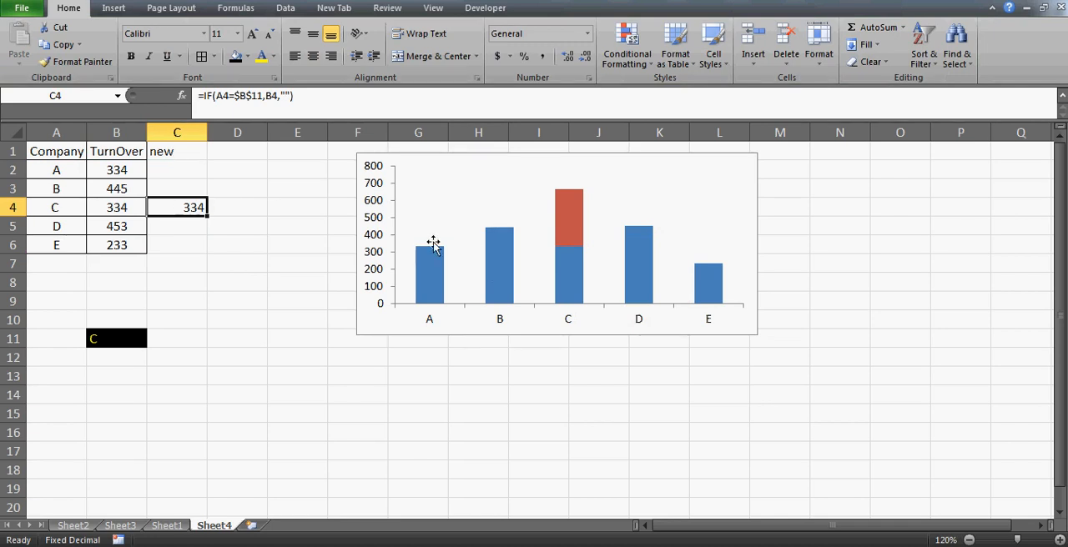
{"action": "double_click", "coordinate": [175, 169]}
{"action": "key", "text": "Escape"}
{"action": "key", "text": "Down"}
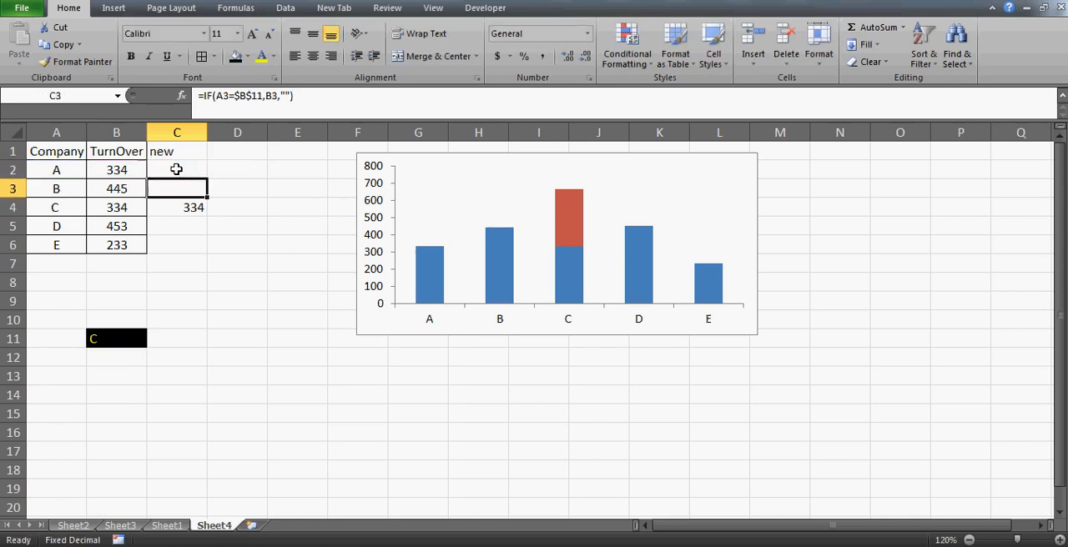
{"action": "key", "text": "Down"}
{"action": "key", "text": "Down"}
{"action": "key", "text": "Down"}
{"action": "key", "text": "Up"}
{"action": "key", "text": "Up"}
{"action": "key", "text": "Up"}
{"action": "key", "text": "Up"}
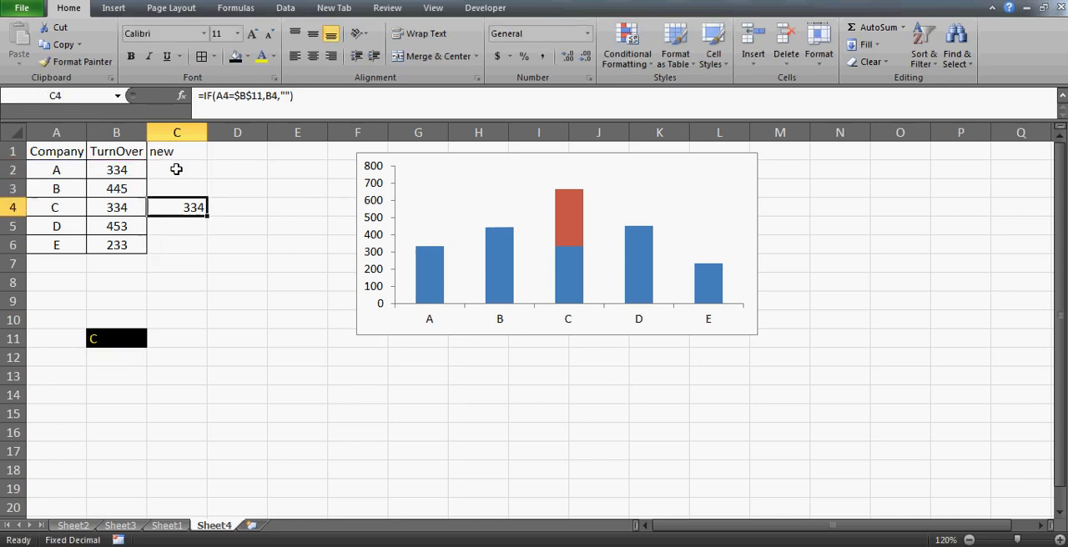
{"action": "key", "text": "Down"}
{"action": "key", "text": "Down"}
{"action": "key", "text": "Down"}
{"action": "key", "text": "Down"}
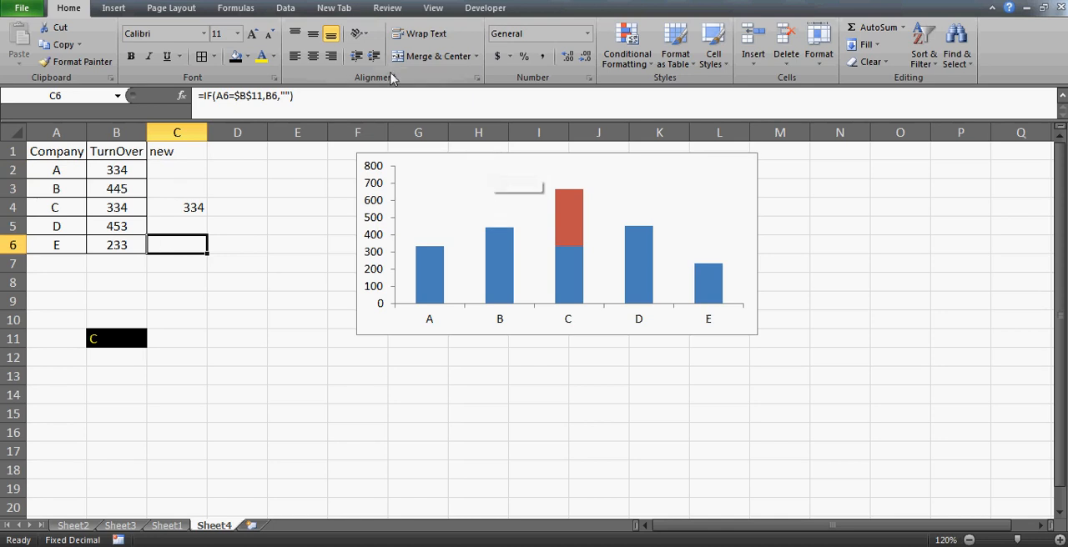
- Draw a circular block arrow about 0.38" high and 0.37" wide on the sheet around cell D11
{"action": "left_click", "coordinate": [113, 8]}
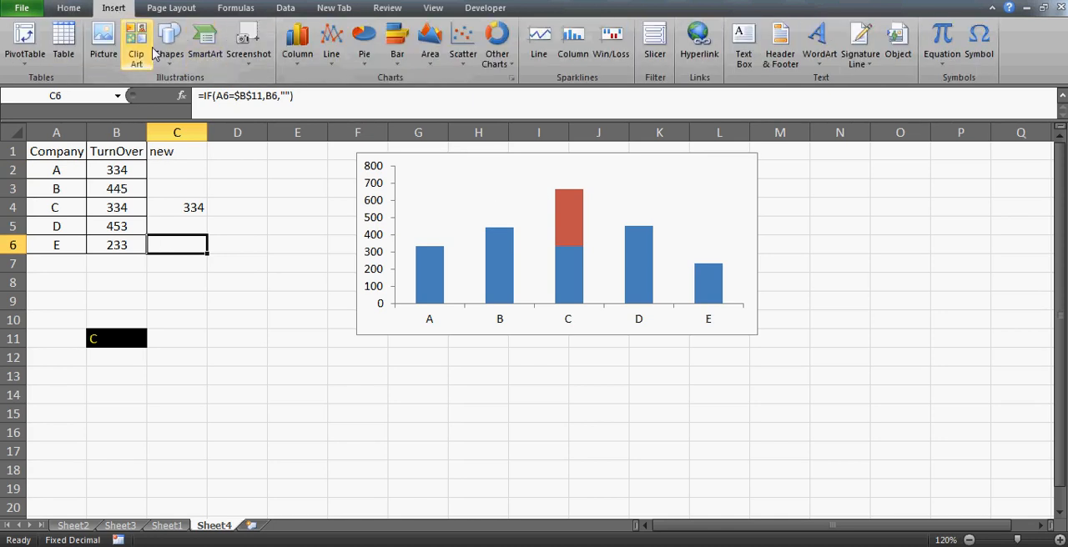
{"action": "left_click", "coordinate": [169, 46]}
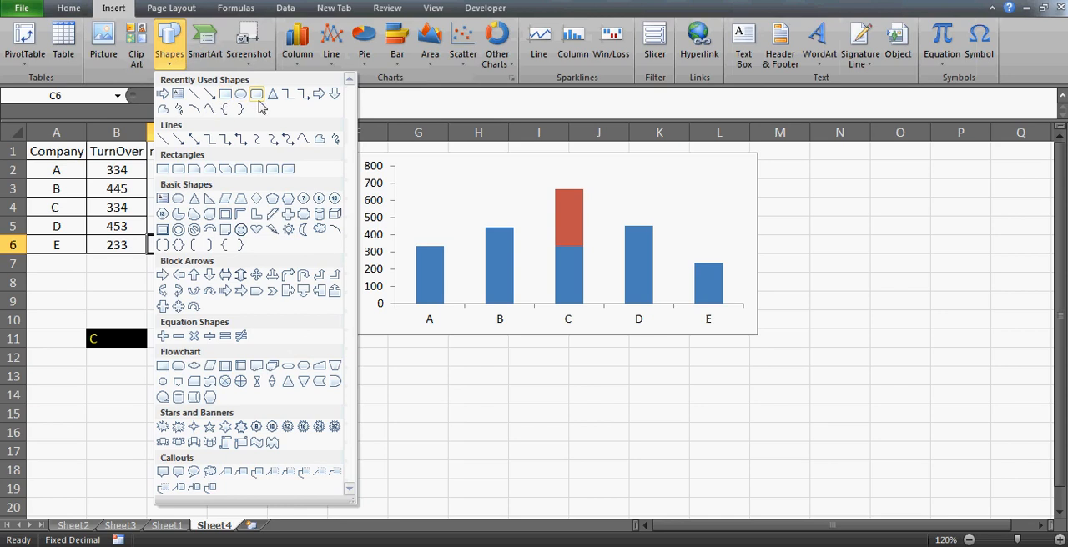
{"action": "left_click", "coordinate": [195, 308]}
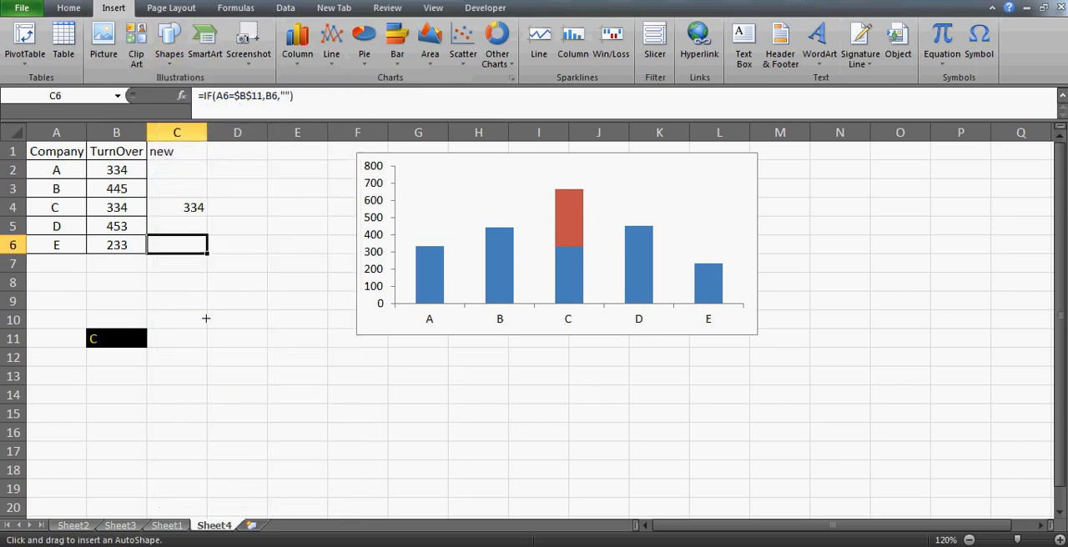
{"action": "left_click_drag", "start_coordinate": [225, 317], "coordinate": [261, 353]}
{"action": "left_click", "coordinate": [306, 377]}
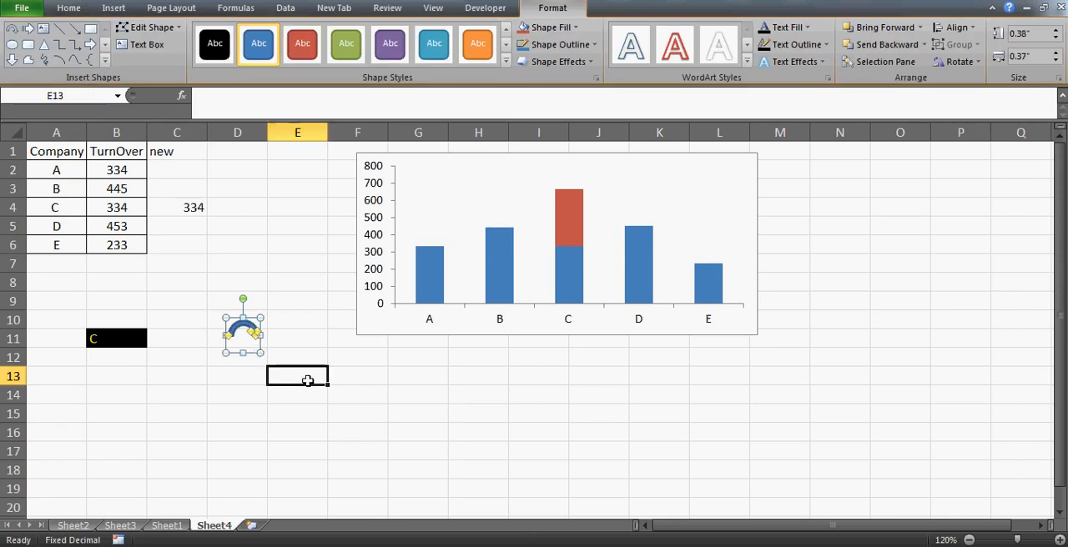
- Try the plain black, white-outlined blue and white-outlined purple shape styles on the circular arrow
{"action": "left_click", "coordinate": [253, 342]}
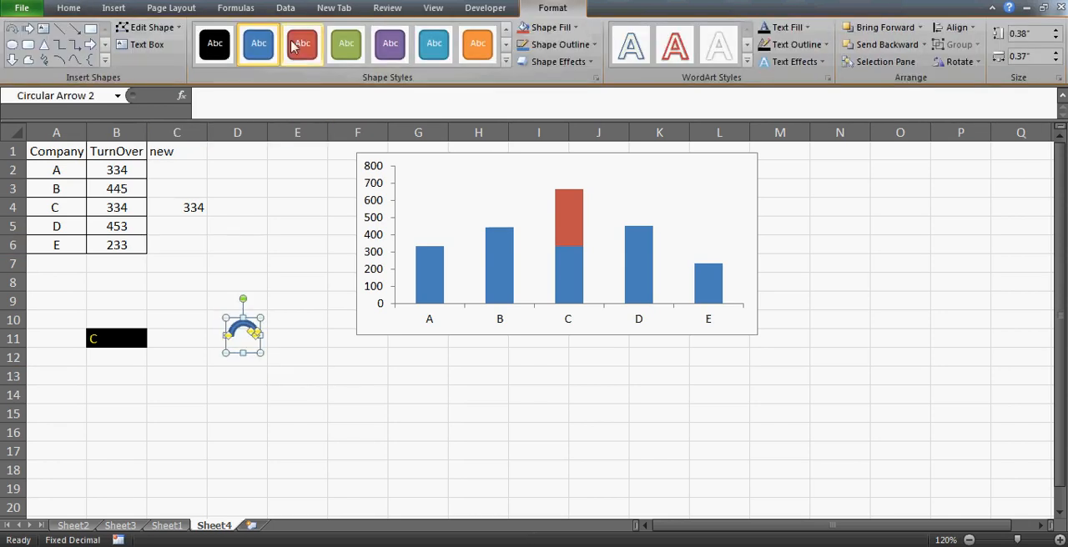
{"action": "left_click", "coordinate": [223, 47]}
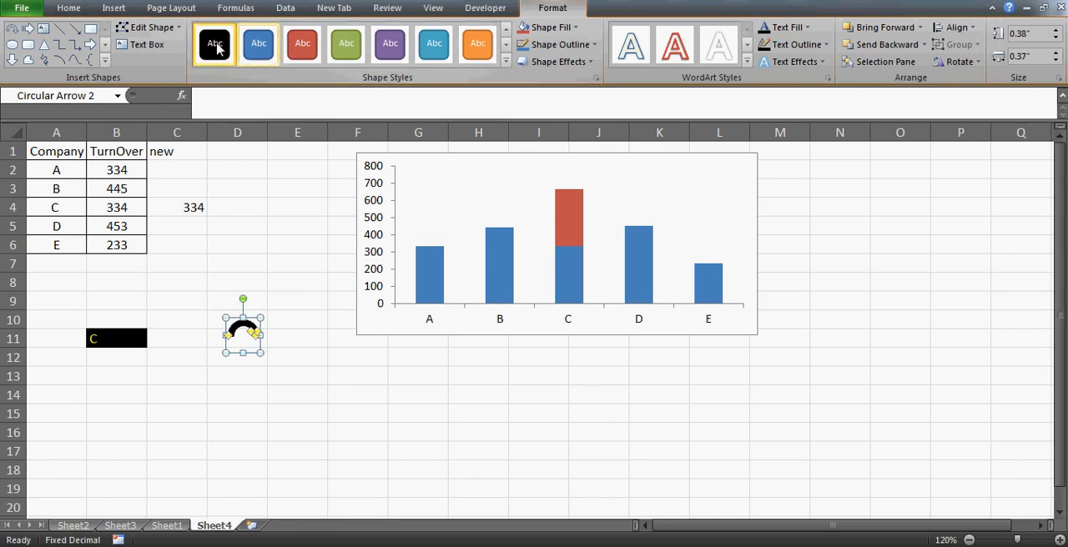
{"action": "left_click", "coordinate": [506, 60]}
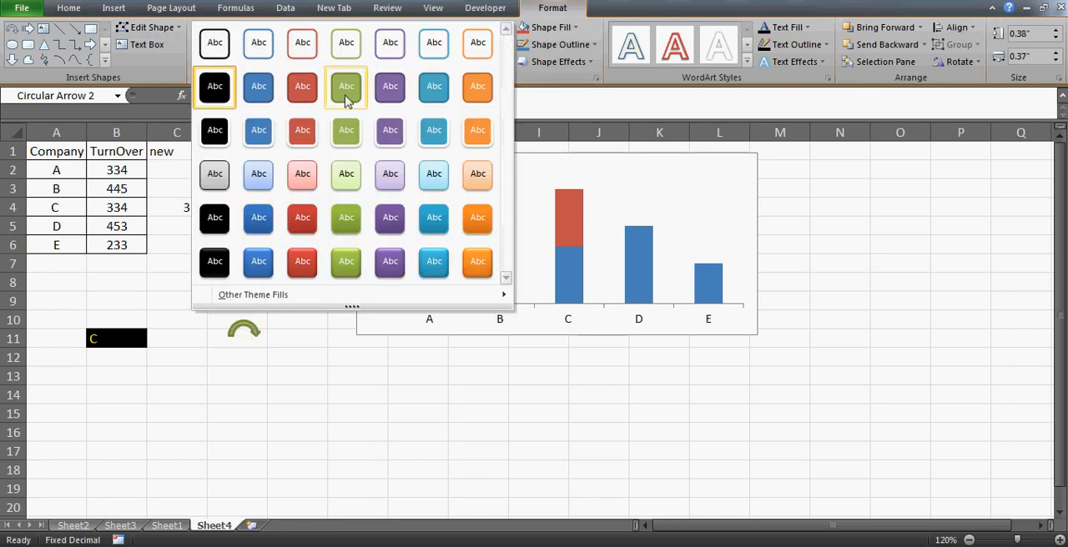
{"action": "left_click", "coordinate": [259, 133]}
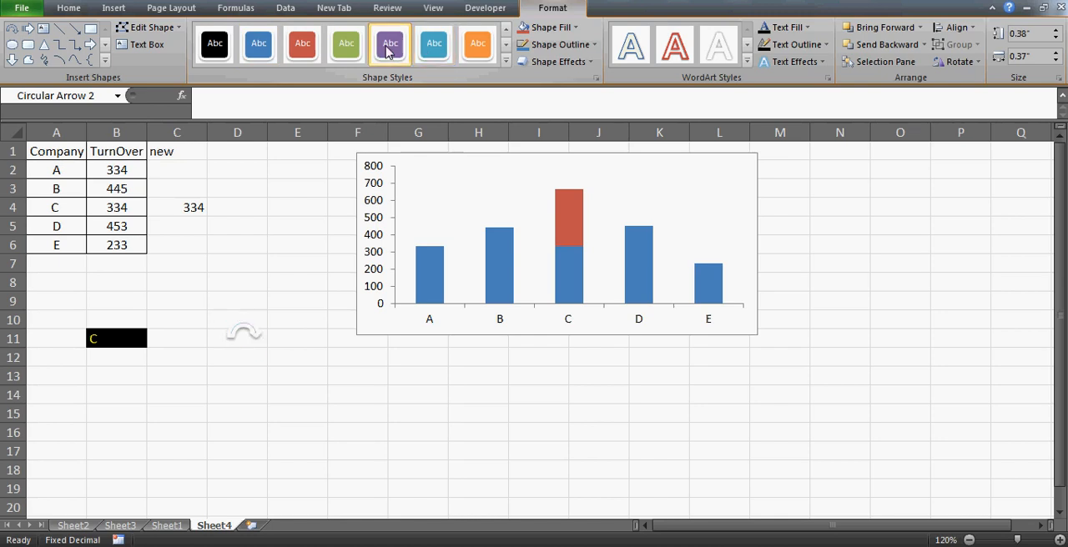
{"action": "left_click", "coordinate": [390, 48]}
{"action": "left_click", "coordinate": [303, 373]}
{"action": "double_click", "coordinate": [245, 331]}
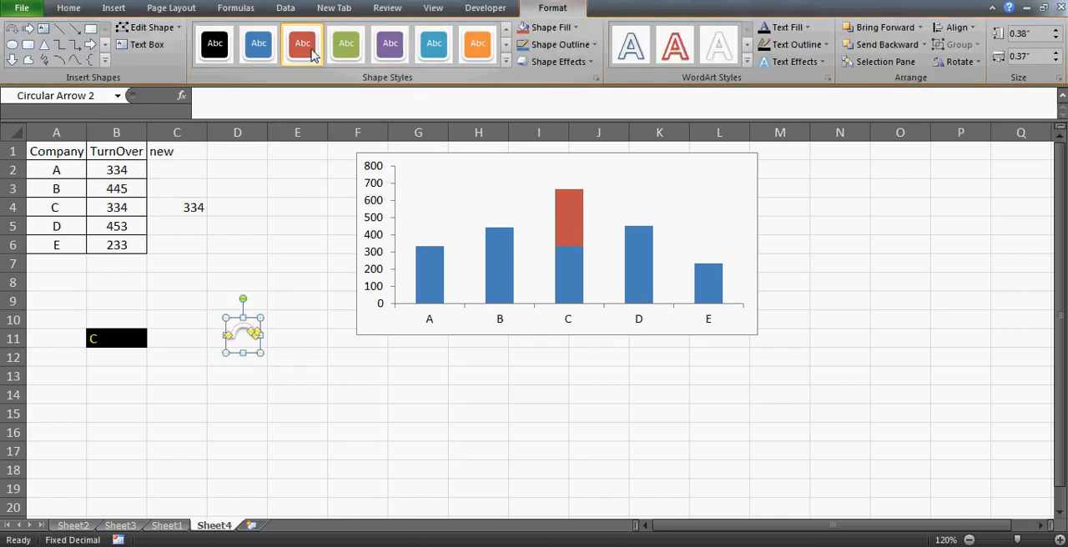
- Try the green shape style on the circular arrow, and apply the black fill style with white outline instead
{"action": "left_click", "coordinate": [342, 50]}
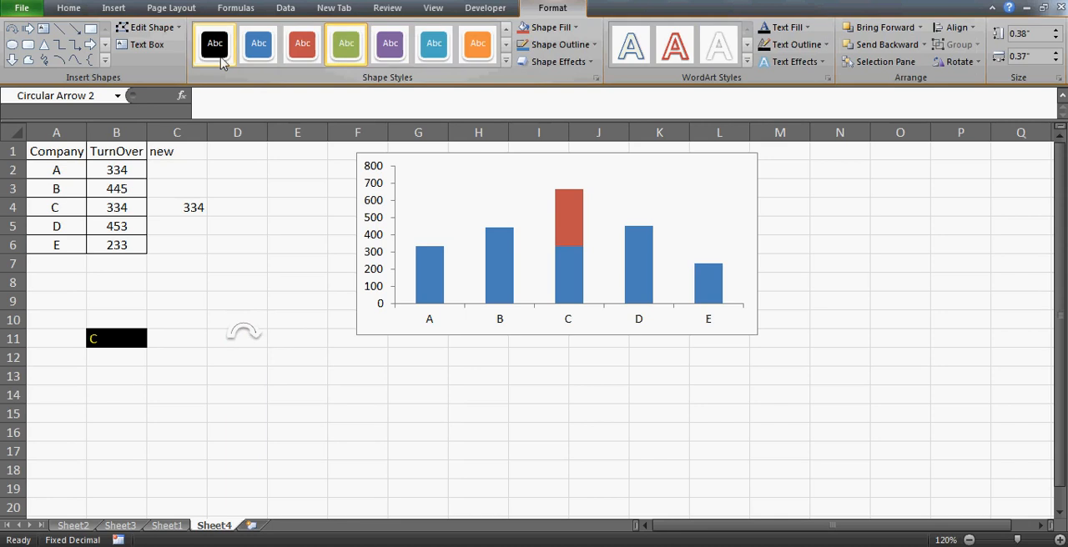
{"action": "left_click", "coordinate": [260, 360]}
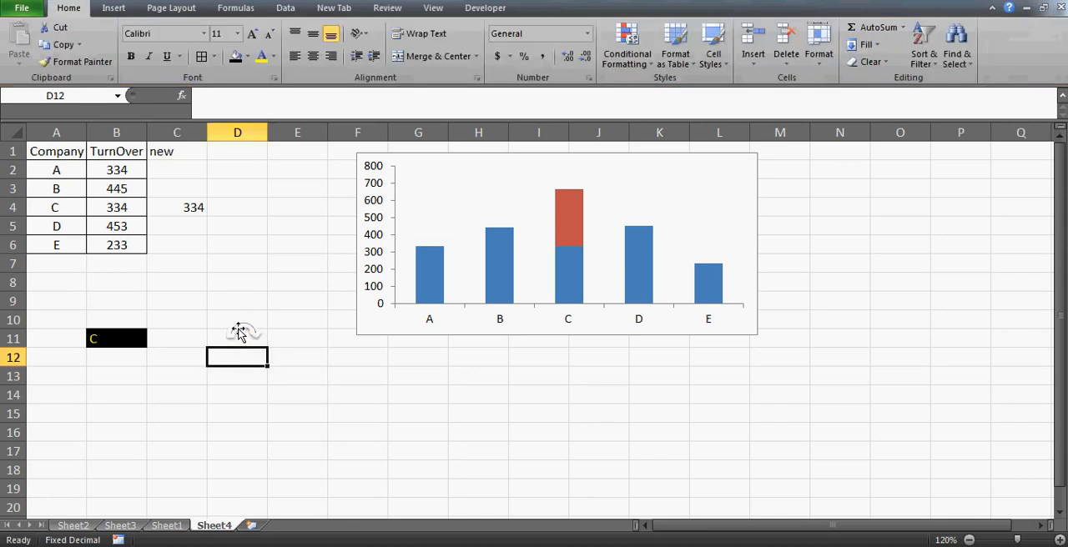
{"action": "left_click", "coordinate": [239, 332]}
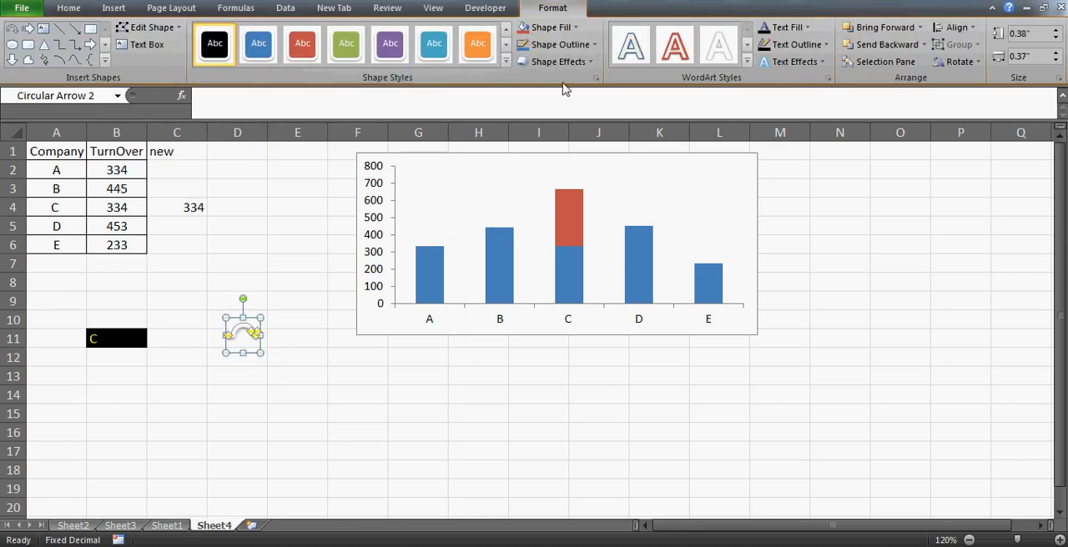
- Apply a purple shape style to the circular arrow near cell D11
{"action": "left_click", "coordinate": [507, 64]}
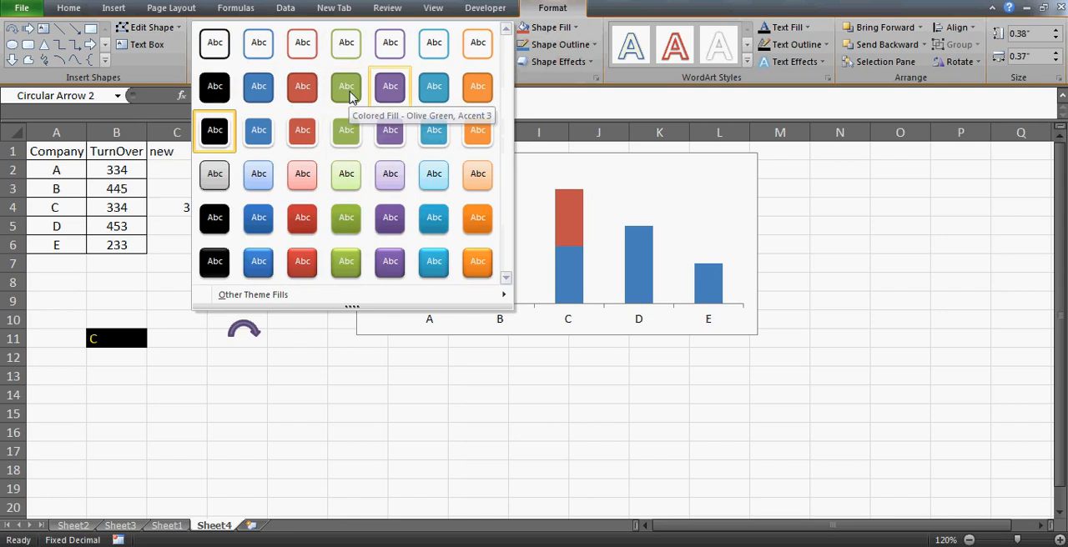
{"action": "left_click", "coordinate": [390, 87]}
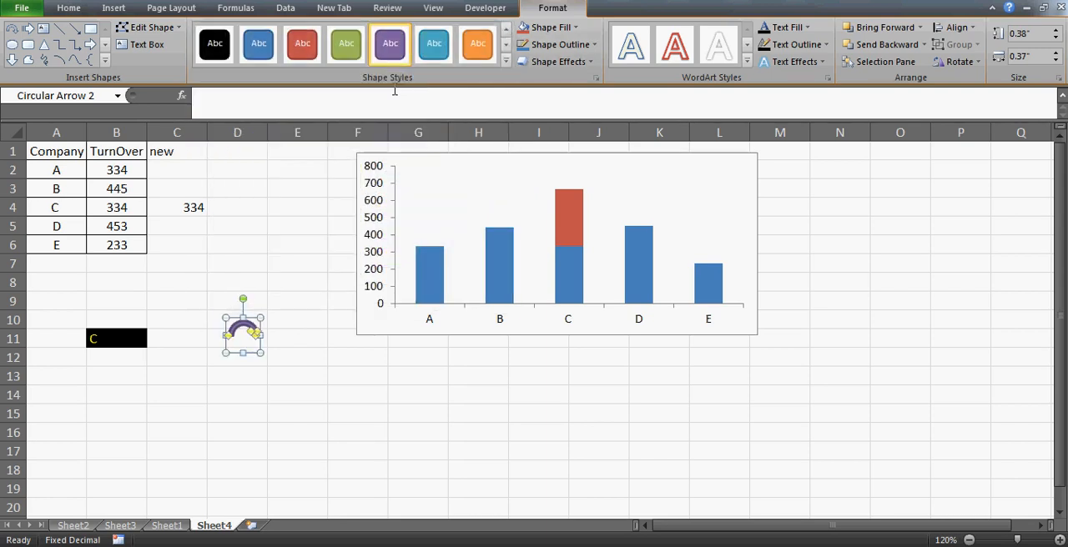
{"action": "left_click", "coordinate": [289, 436]}
- Copy the purple circular arrow and paste it onto the chart's "new" series as its column fill
{"action": "left_click", "coordinate": [251, 331]}
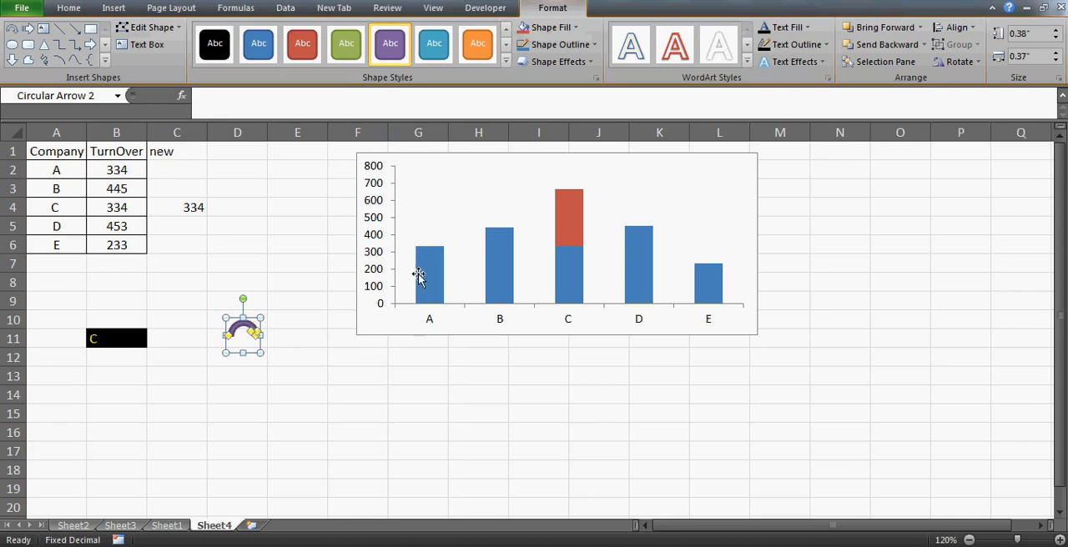
{"action": "left_click", "coordinate": [574, 219]}
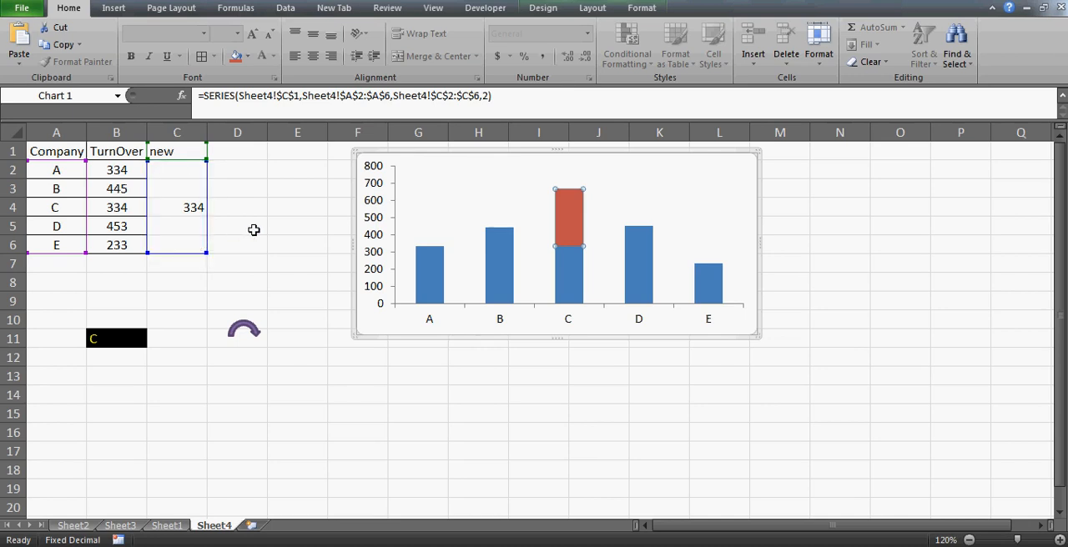
{"action": "key", "text": "ctrl+v"}
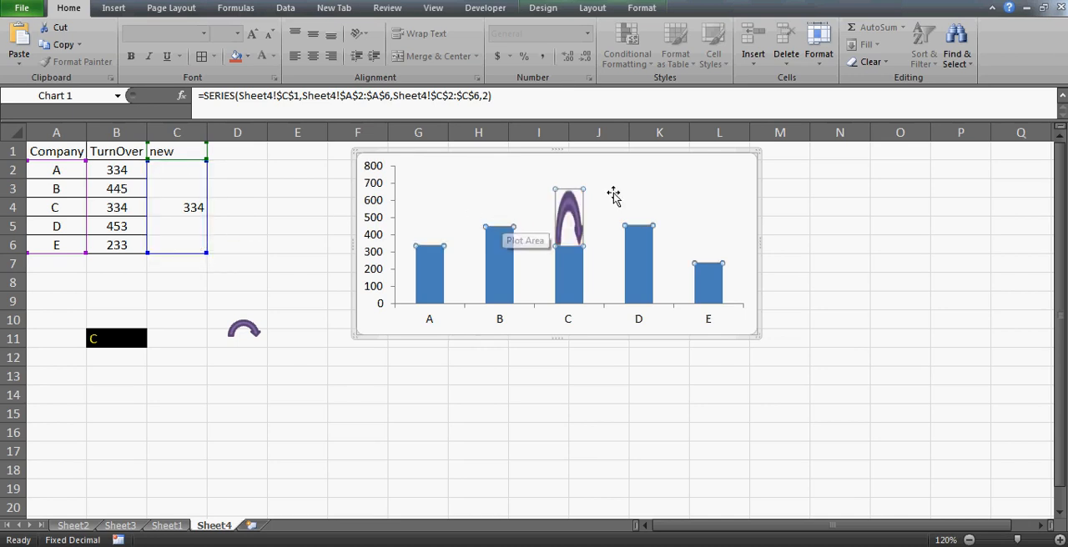
{"action": "left_click", "coordinate": [534, 359]}
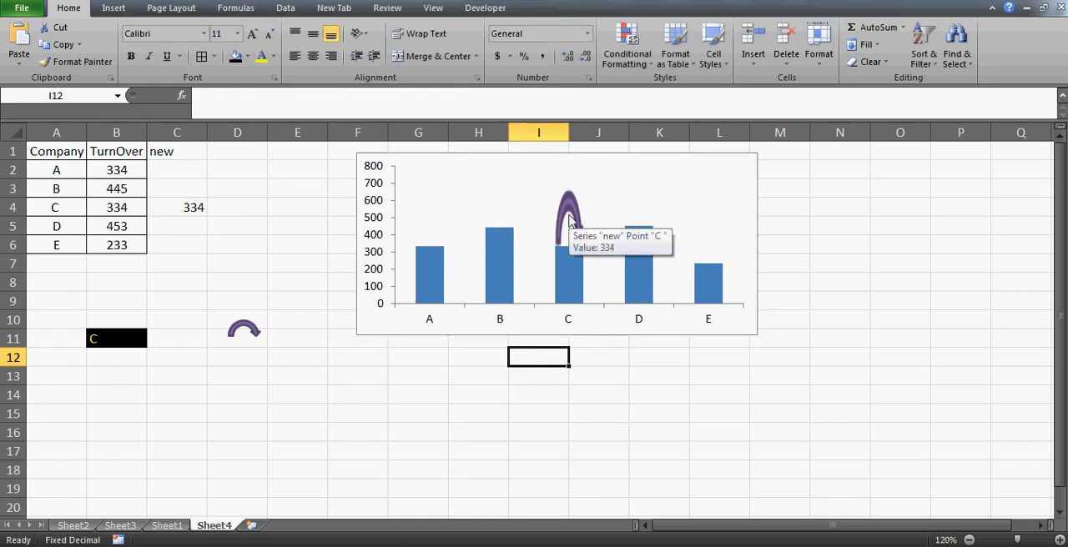
- Delete the circular arrow shape from the sheet beside cell B11
{"action": "left_click", "coordinate": [106, 336]}
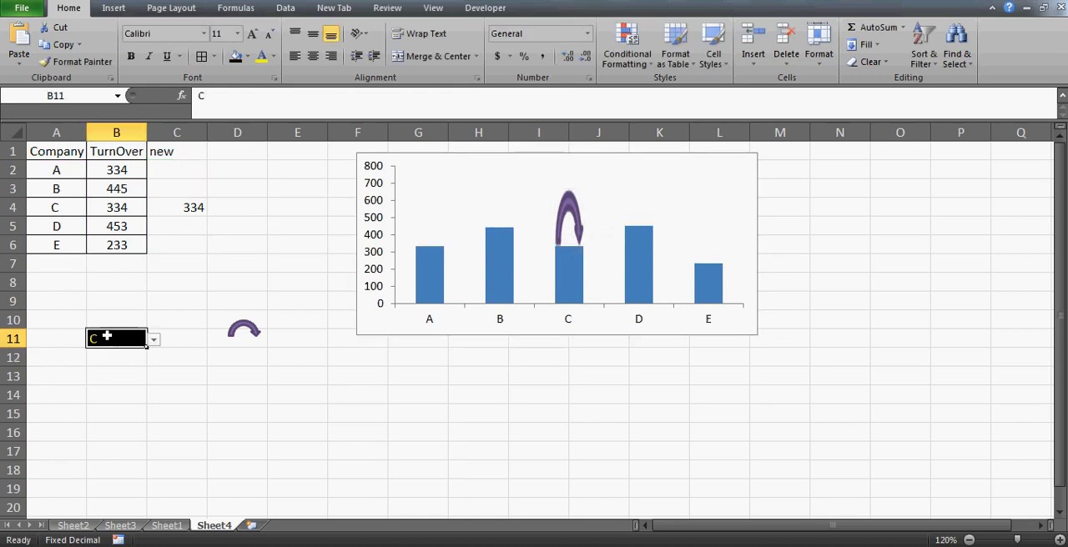
{"action": "left_click", "coordinate": [248, 328]}
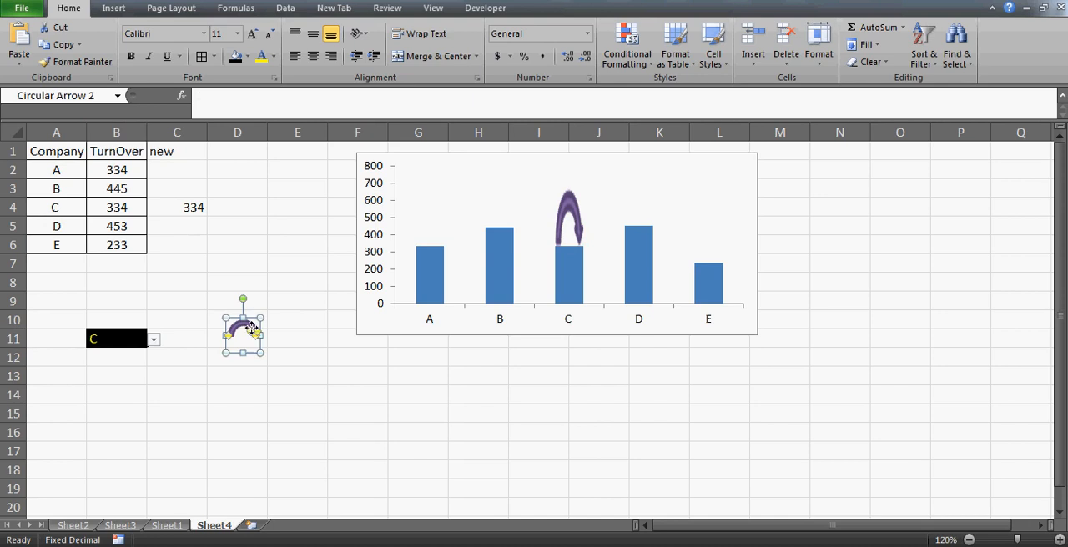
{"action": "key", "text": "Delete"}
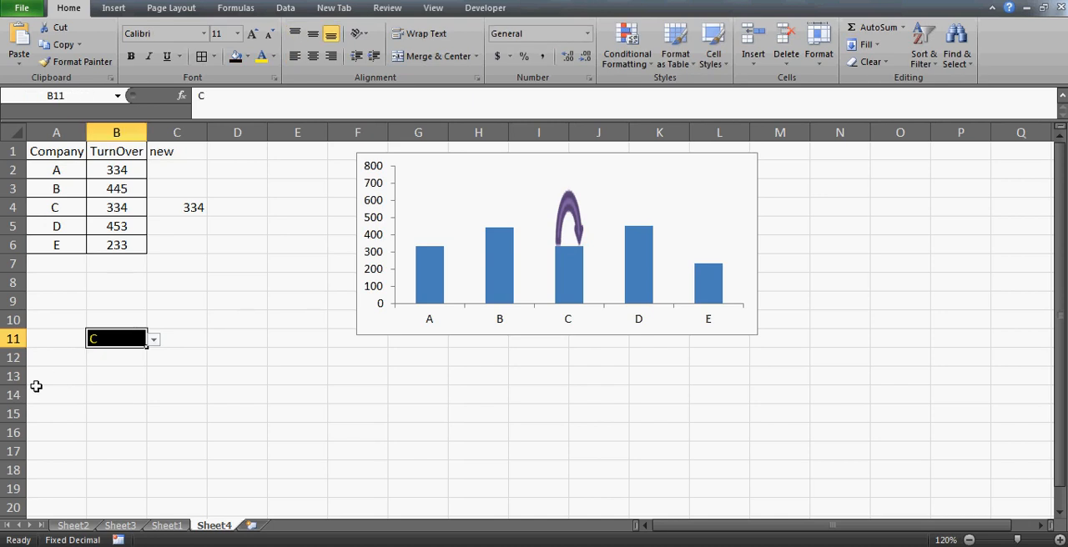
- Test the arrow marker by choosing companies B, A, D and E in turn in drop-down cell B11
{"action": "key", "text": "alt+Down"}
{"action": "key", "text": "Up"}
{"action": "key", "text": "Return"}
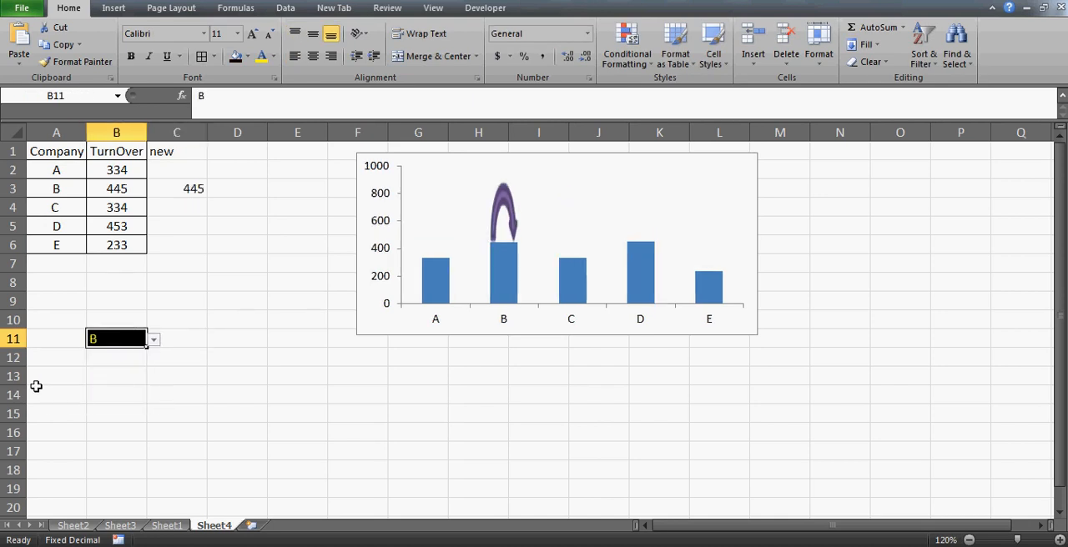
{"action": "key", "text": "alt+Down"}
{"action": "key", "text": "Up"}
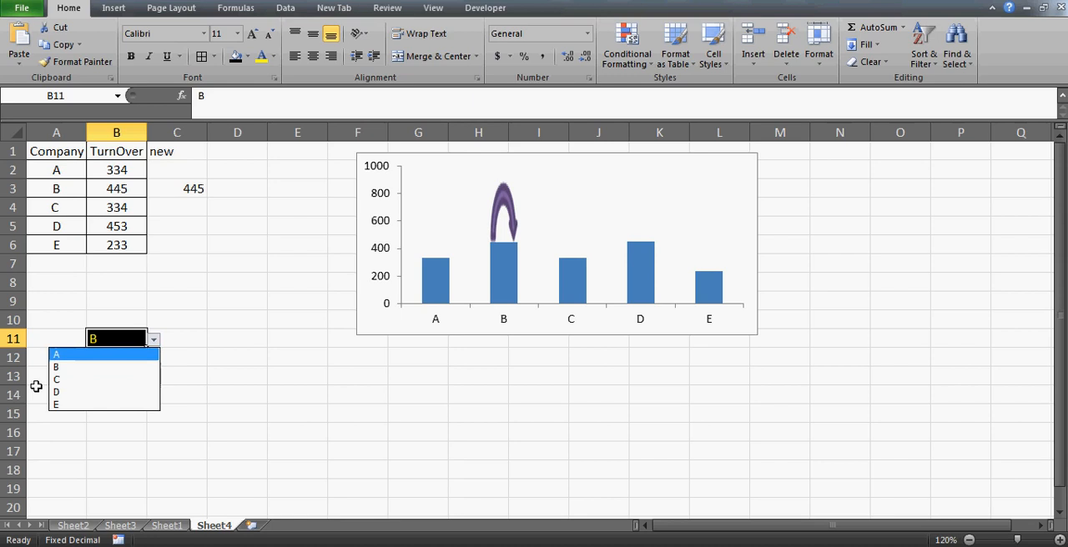
{"action": "key", "text": "Return"}
{"action": "key", "text": "alt+Down"}
{"action": "key", "text": "Down"}
{"action": "key", "text": "Down"}
{"action": "key", "text": "Down"}
{"action": "key", "text": "Return"}
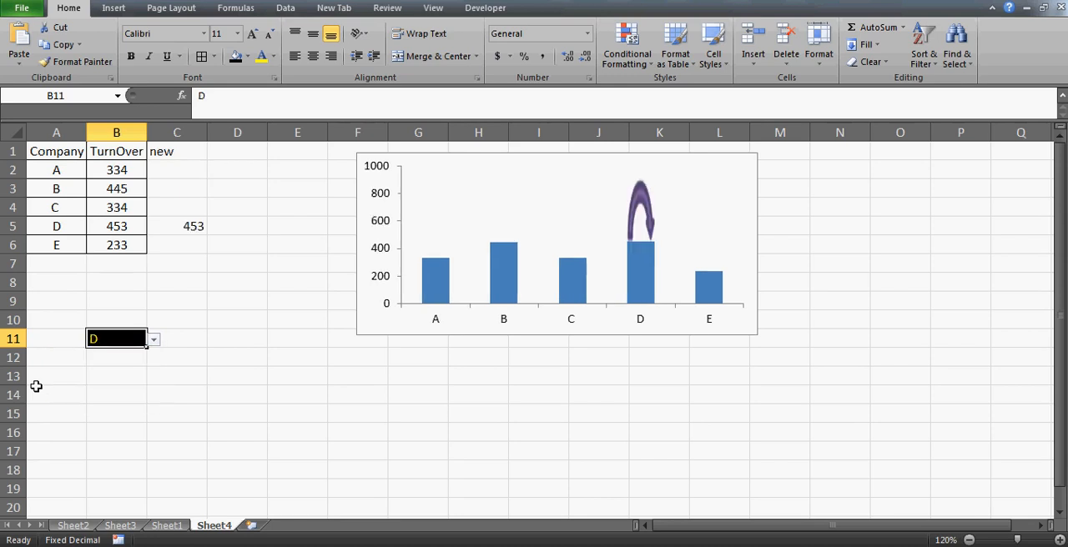
{"action": "key", "text": "alt+Down"}
{"action": "key", "text": "Down"}
{"action": "key", "text": "Return"}
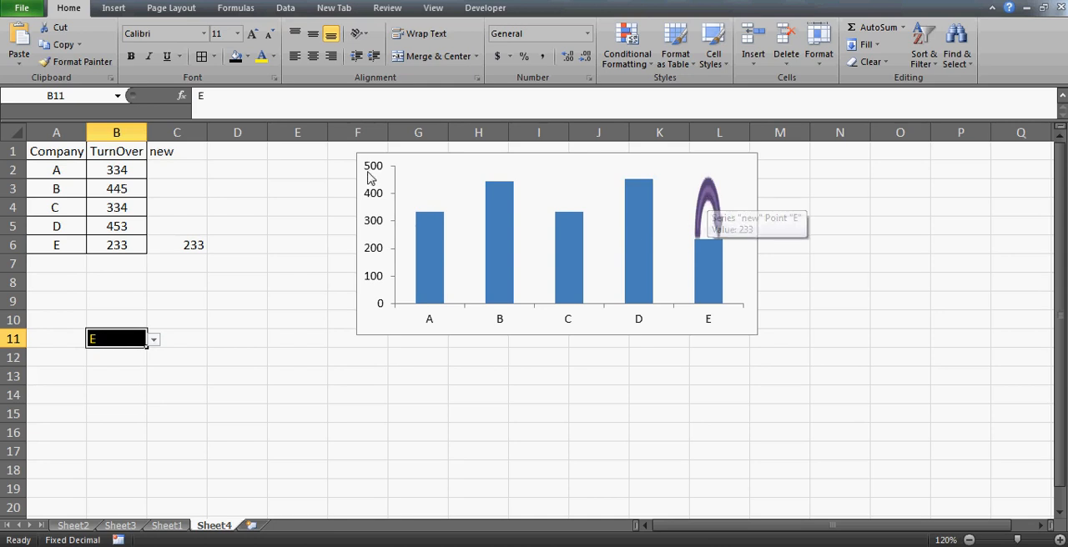
- Draw a straight arrow line about 0.8" high and 0.98" wide from around cell D9 to E13
{"action": "left_click", "coordinate": [113, 7]}
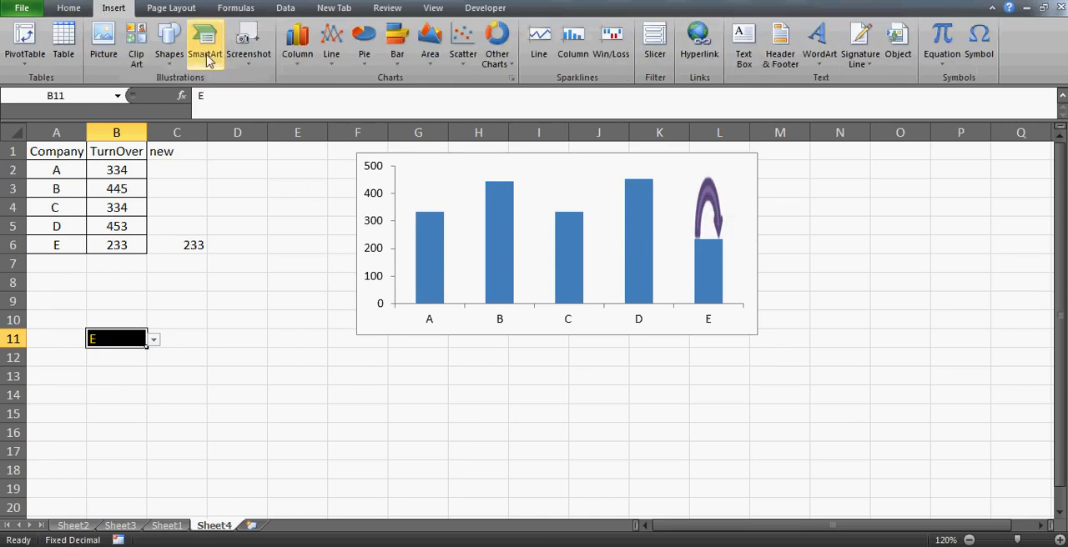
{"action": "left_click", "coordinate": [179, 64]}
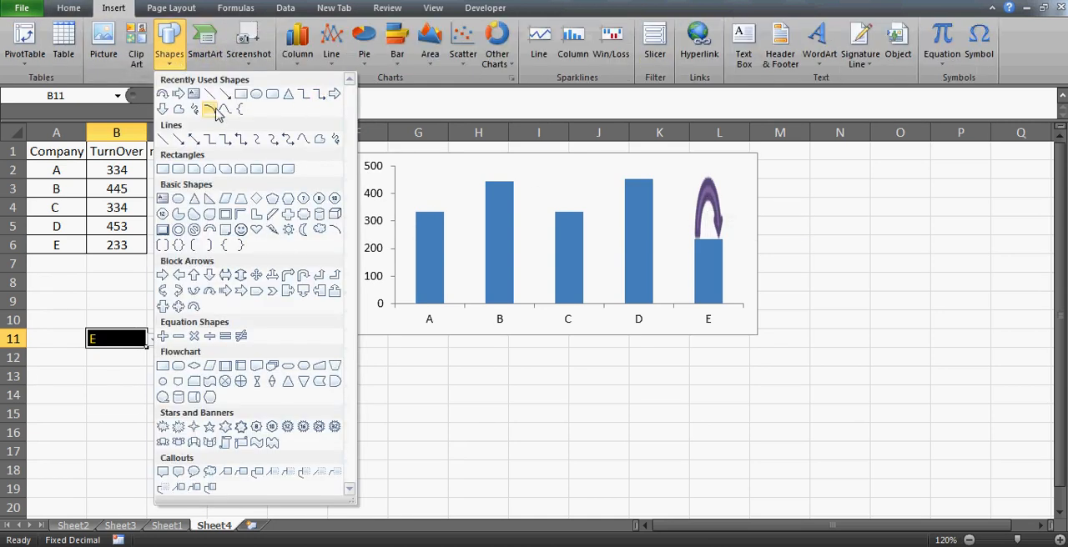
{"action": "left_click", "coordinate": [227, 95]}
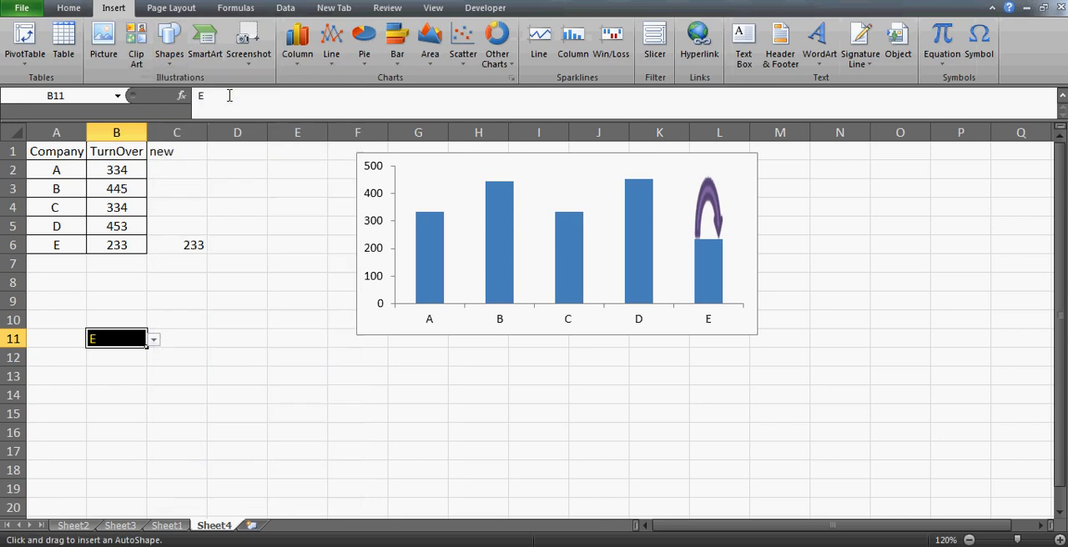
{"action": "left_click_drag", "start_coordinate": [232, 303], "coordinate": [321, 375]}
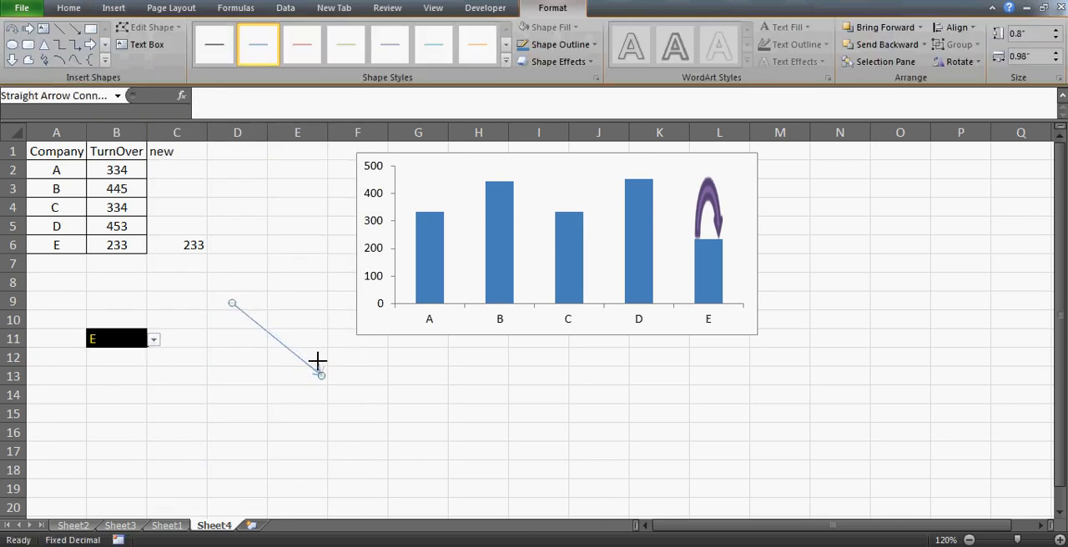
- Shorten the straight arrow to a nearly vertical one about 0.24" high and 0.03" wide, pointing down
{"action": "left_click_drag", "start_coordinate": [316, 359], "coordinate": [324, 359]}
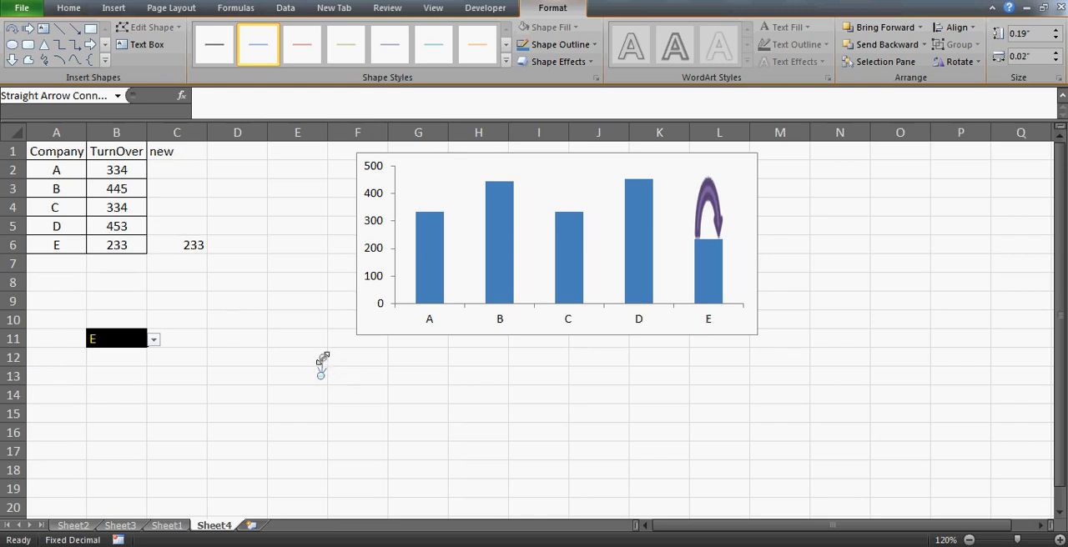
{"action": "left_click", "coordinate": [372, 375]}
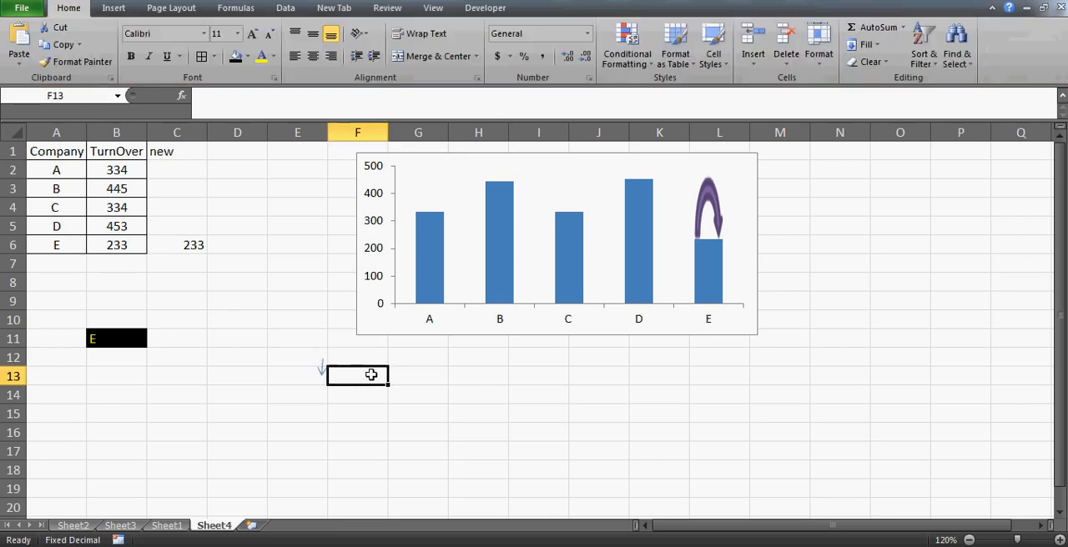
{"action": "left_click", "coordinate": [317, 371]}
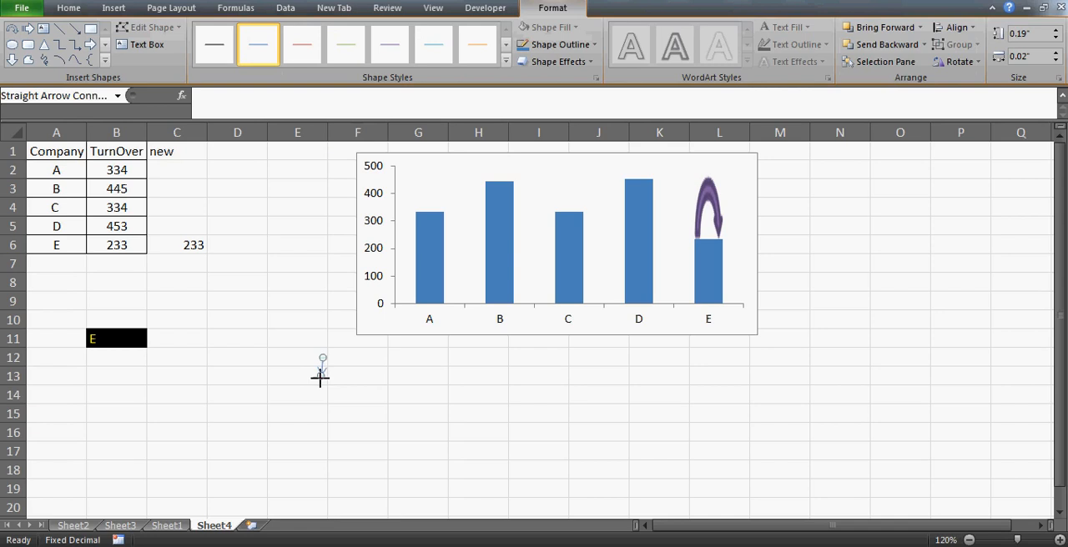
{"action": "left_click_drag", "start_coordinate": [325, 379], "coordinate": [326, 378]}
{"action": "left_click_drag", "start_coordinate": [326, 378], "coordinate": [324, 381]}
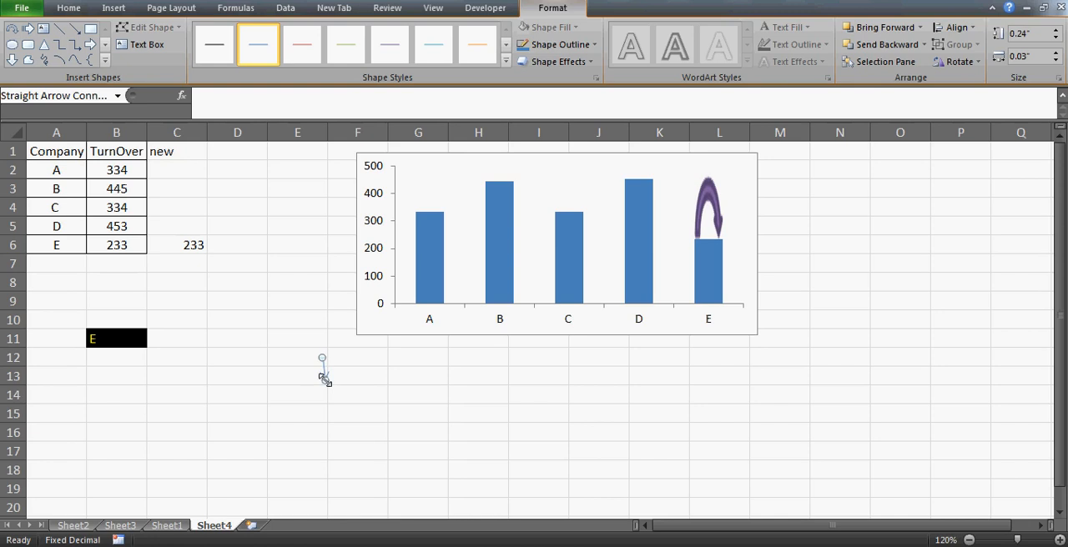
- Apply the thick red line style from the gallery's last row to the arrow and adjust its tip to about 0.26" high and 0.02" wide
{"action": "left_click", "coordinate": [506, 62]}
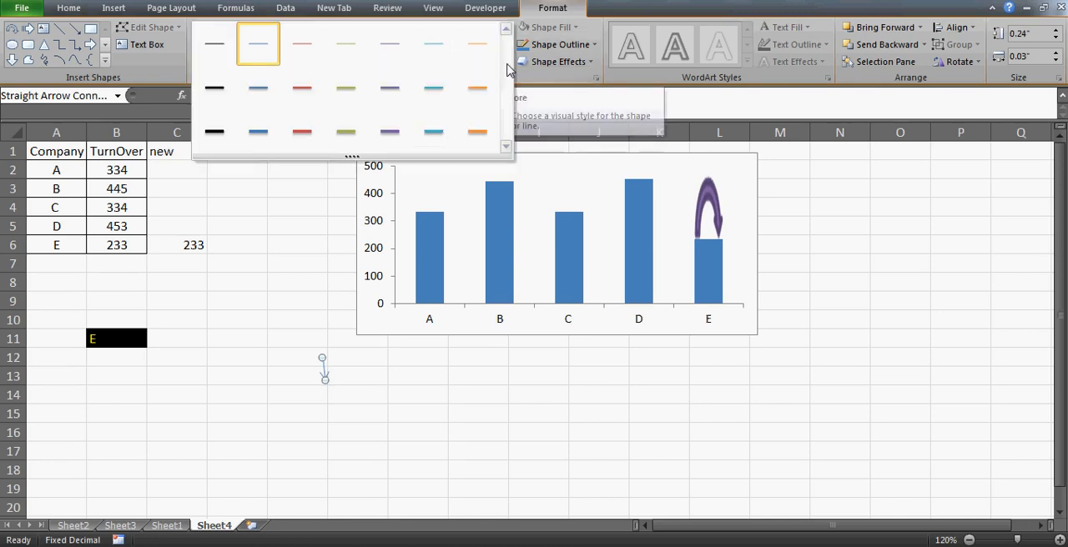
{"action": "left_click", "coordinate": [302, 136]}
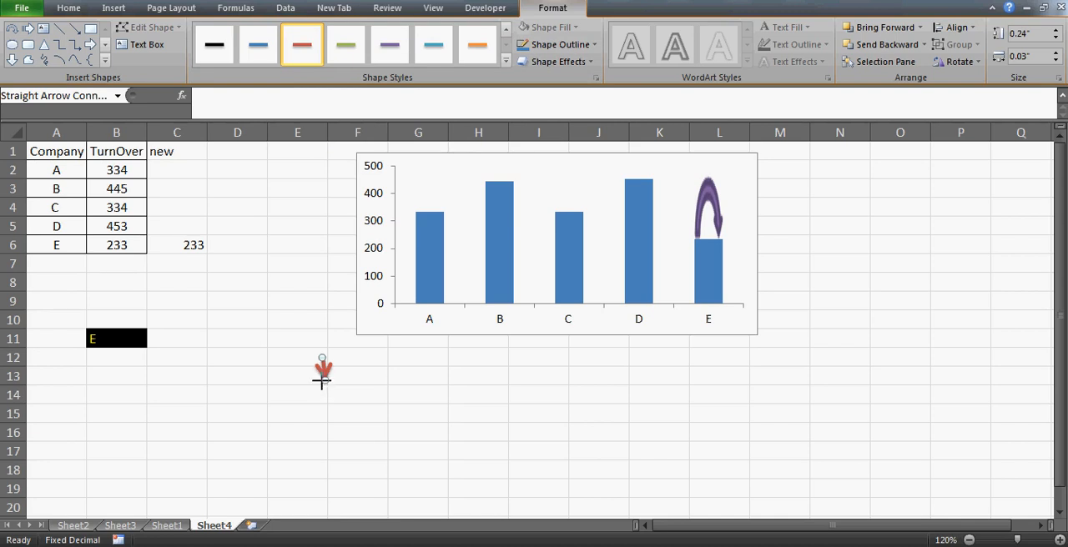
{"action": "left_click_drag", "start_coordinate": [321, 381], "coordinate": [325, 382]}
{"action": "left_click", "coordinate": [338, 390]}
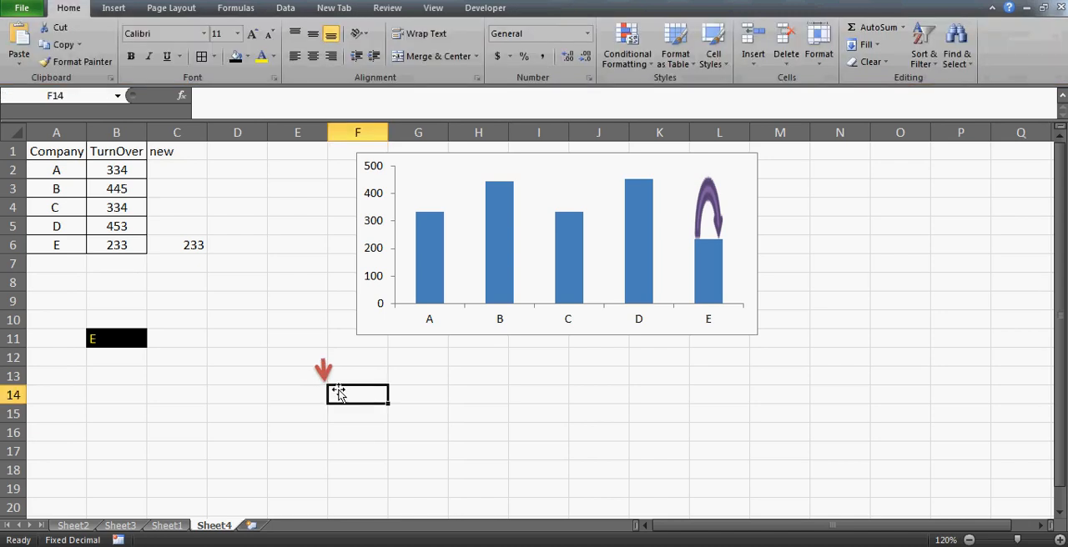
- Copy the red arrow and paste it onto the chart's "new" series, replacing the purple circular arrow fill
{"action": "left_click", "coordinate": [326, 372]}
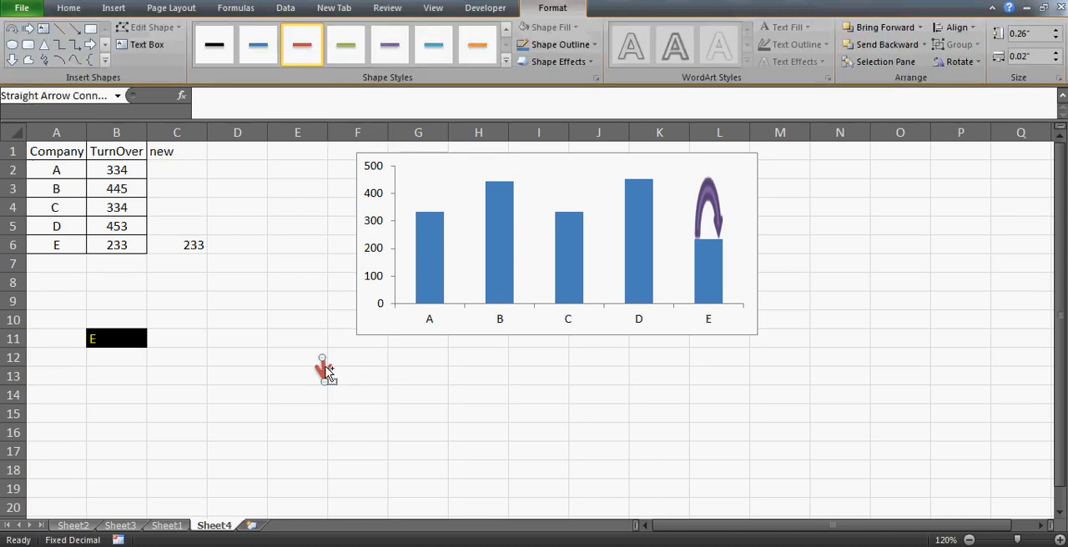
{"action": "left_click", "coordinate": [705, 215]}
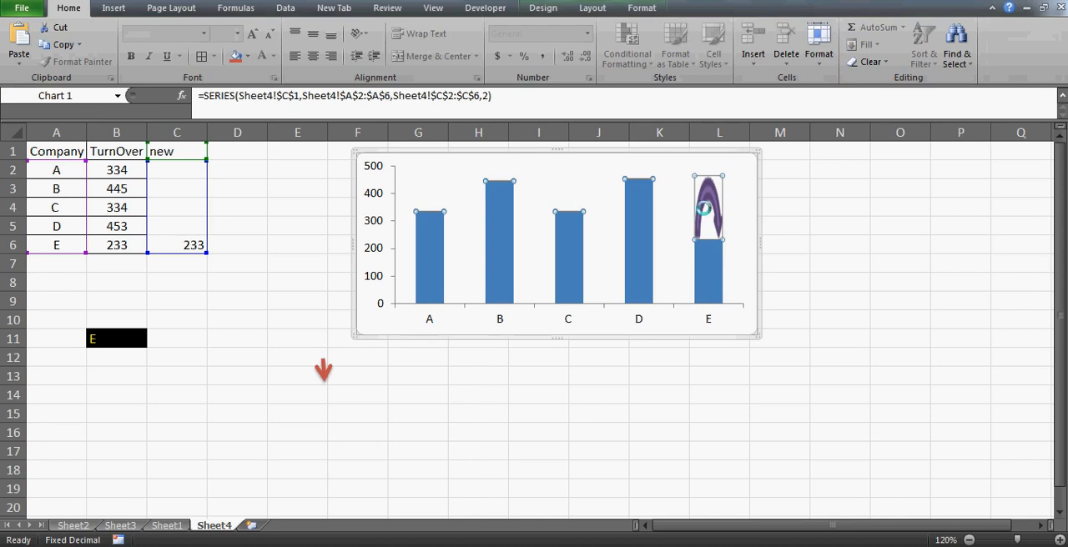
{"action": "left_click", "coordinate": [620, 407]}
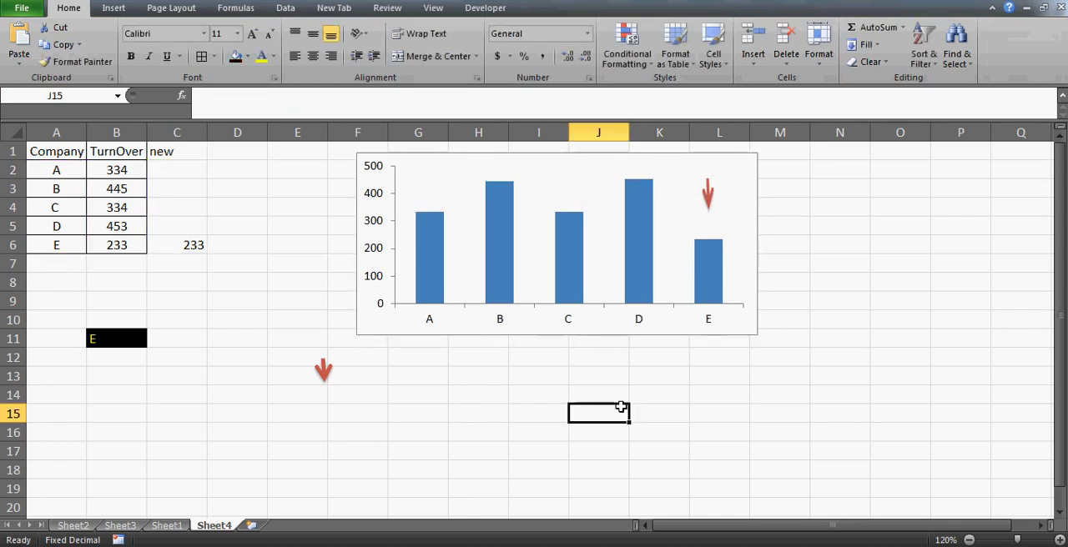
- Test the red arrow marker by choosing company C and then company A in drop-down cell B11
{"action": "left_click", "coordinate": [109, 338]}
{"action": "key", "text": "alt+Down"}
{"action": "key", "text": "Up"}
{"action": "key", "text": "Up"}
{"action": "key", "text": "Return"}
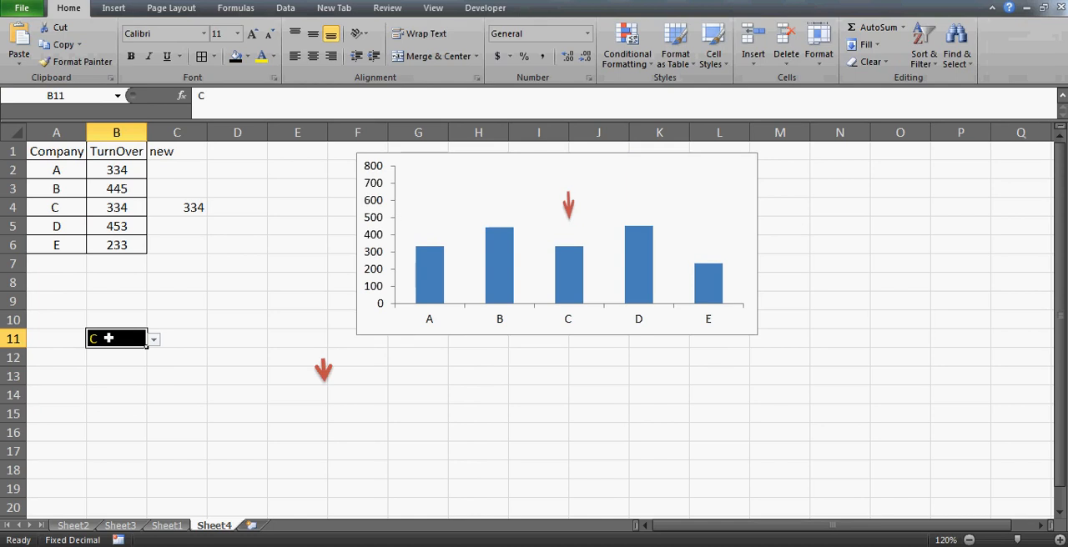
{"action": "key", "text": "alt+Down"}
{"action": "key", "text": "Up"}
{"action": "key", "text": "Up"}
{"action": "key", "text": "Return"}
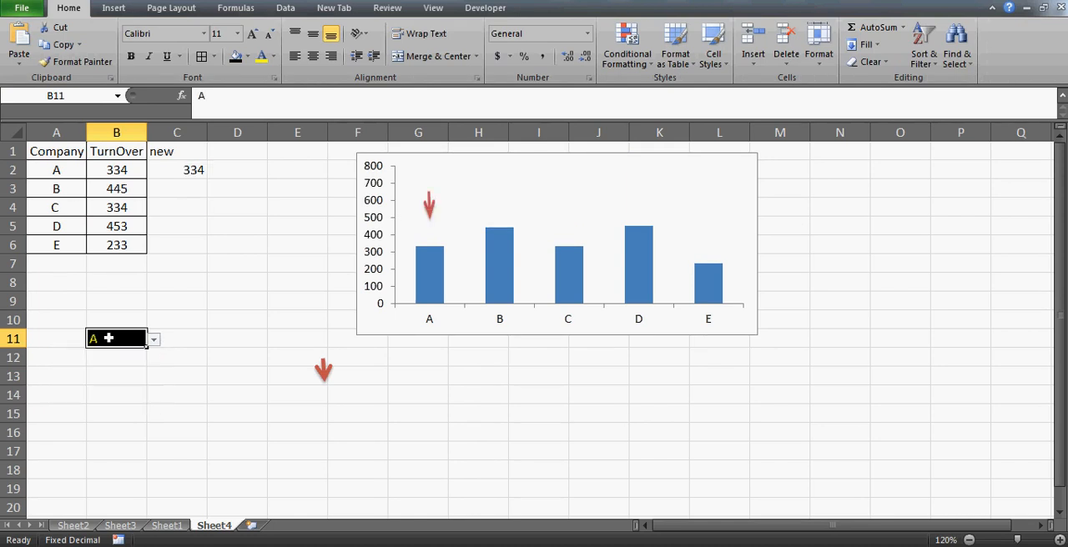
{"action": "key", "text": "Right"}
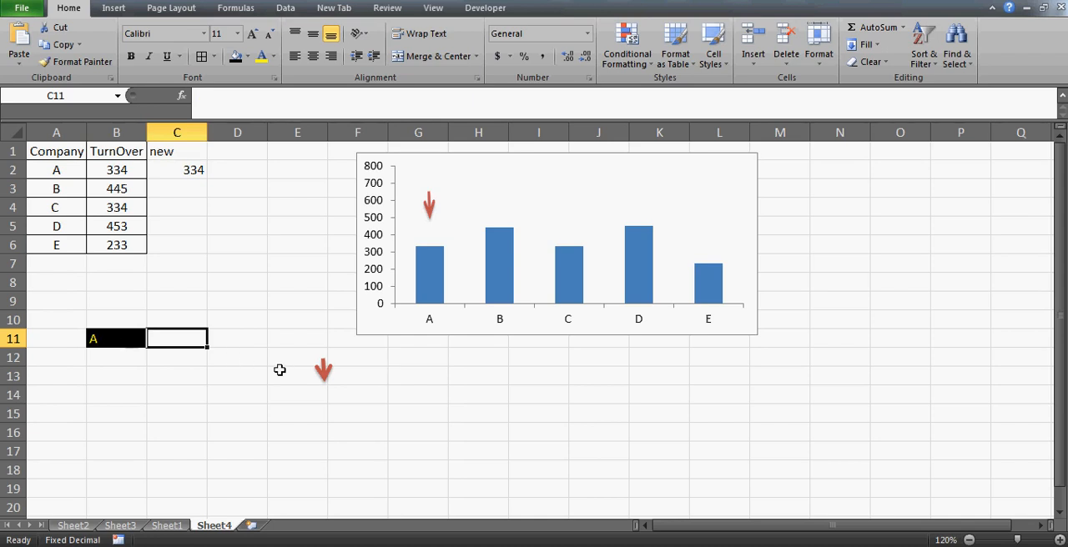
- Insert an empty 2-D clustered column chart while blank cell G13 is selected
{"action": "left_click", "coordinate": [568, 376]}
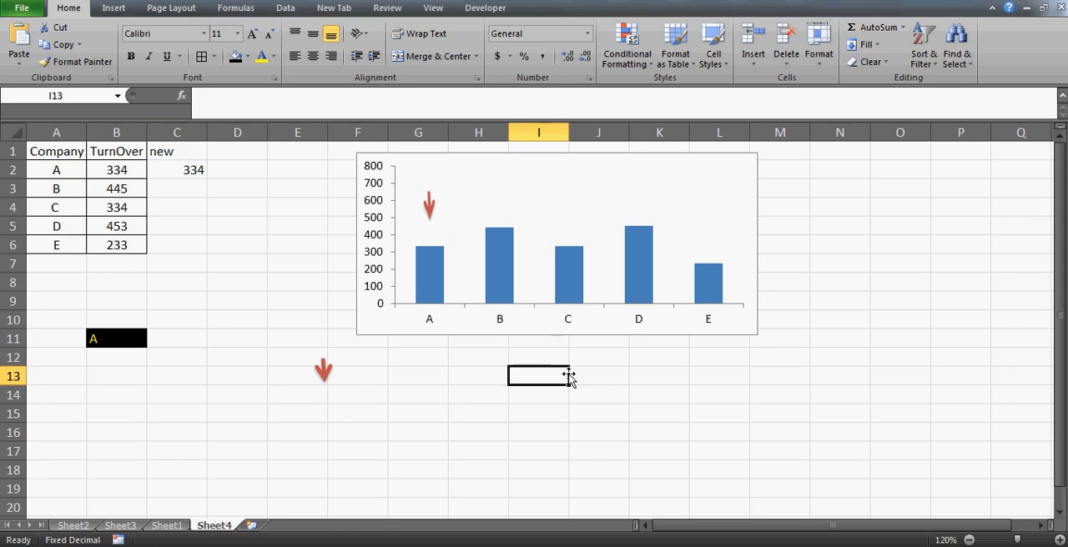
{"action": "left_click", "coordinate": [67, 176]}
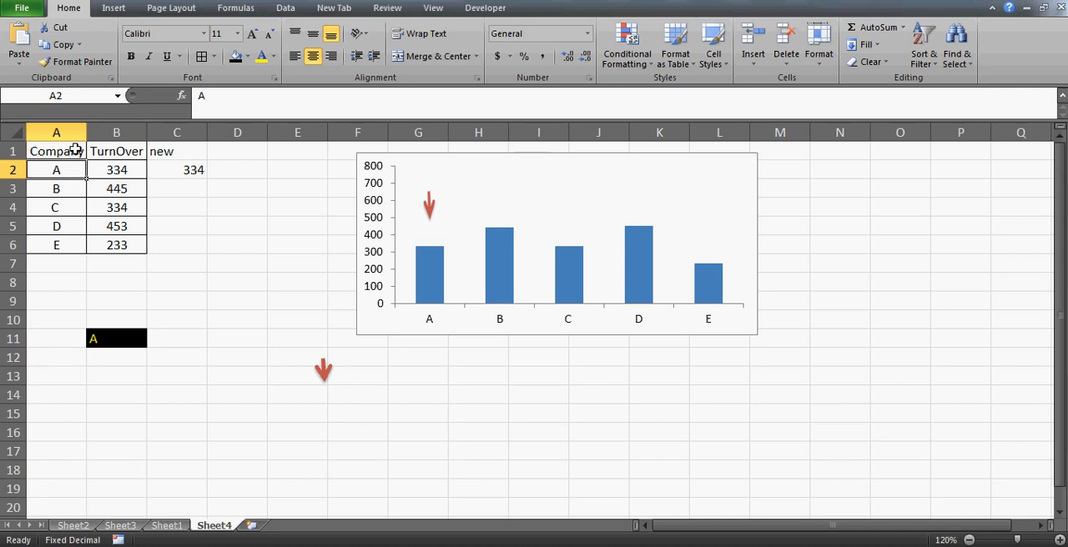
{"action": "left_click", "coordinate": [439, 375]}
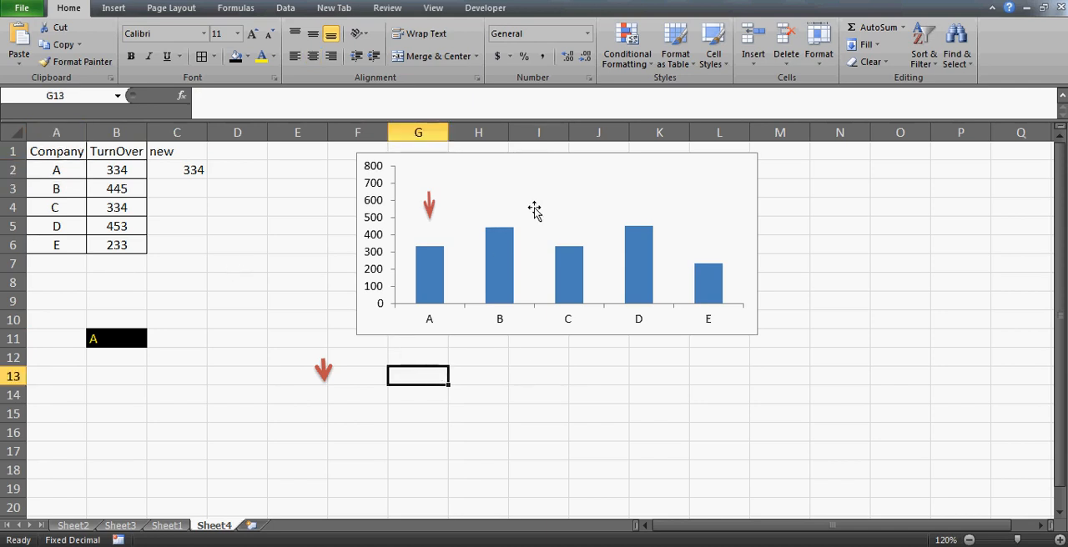
{"action": "left_click", "coordinate": [107, 14]}
{"action": "left_click", "coordinate": [298, 46]}
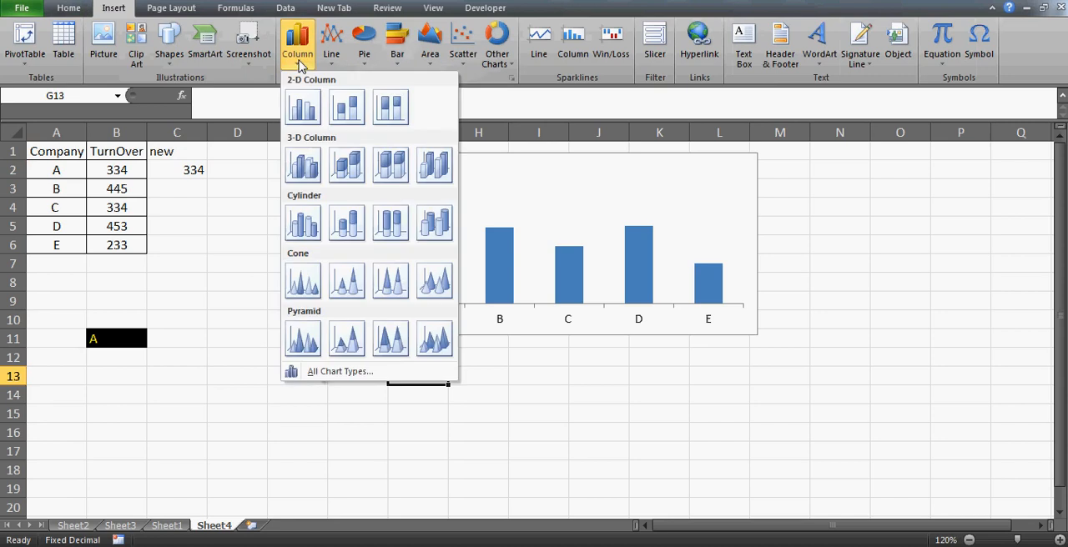
{"action": "left_click", "coordinate": [305, 107]}
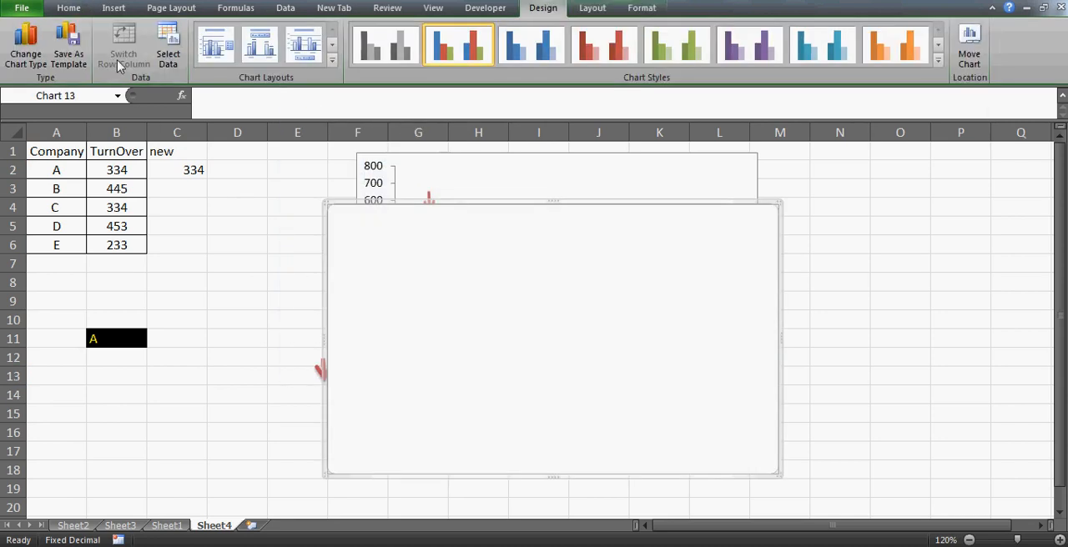
- Set the empty column chart's data range to Sheet4 cells A1:B6
{"action": "left_click", "coordinate": [168, 52]}
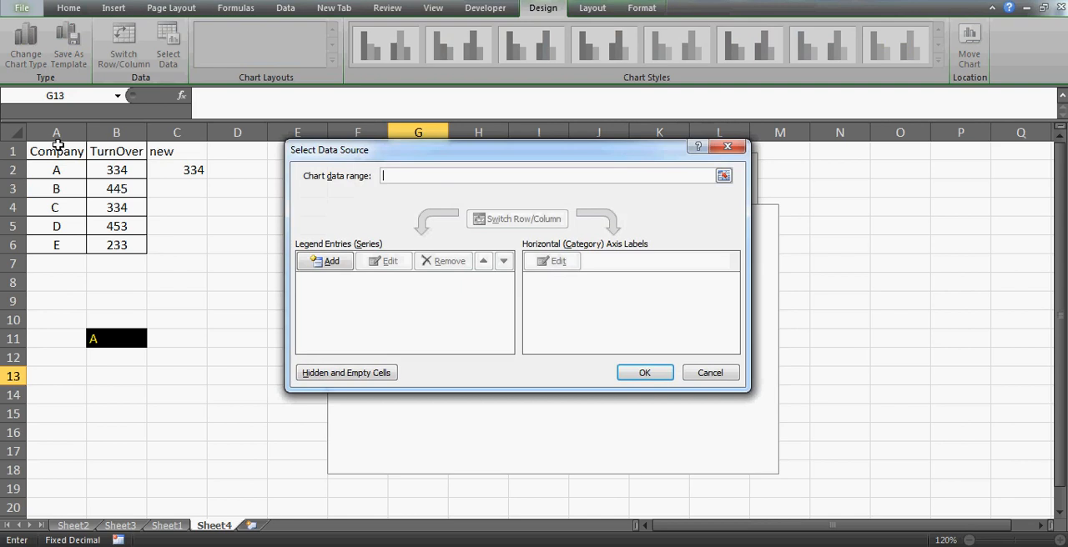
{"action": "left_click_drag", "start_coordinate": [57, 145], "coordinate": [116, 245]}
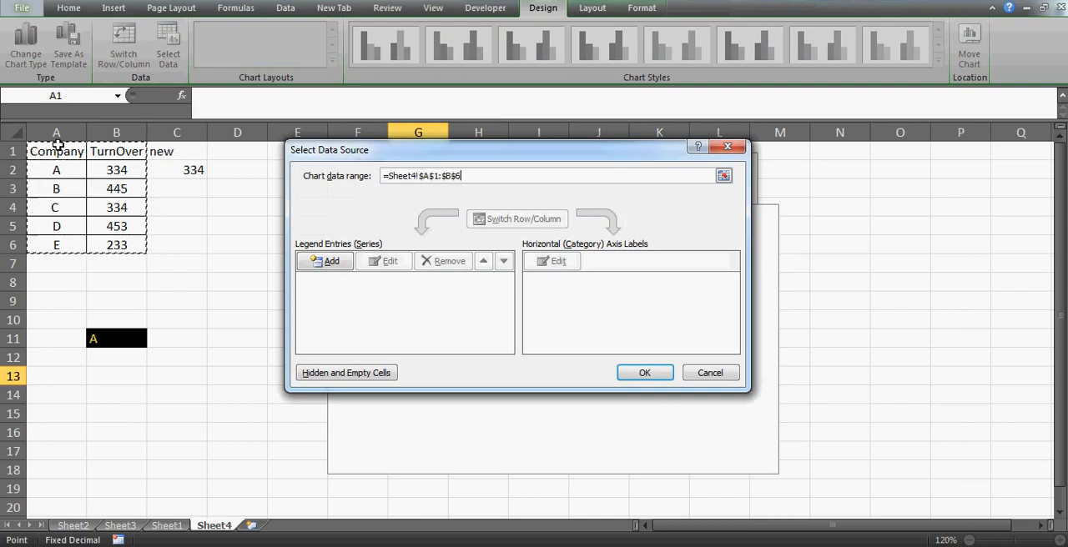
{"action": "left_click", "coordinate": [643, 380]}
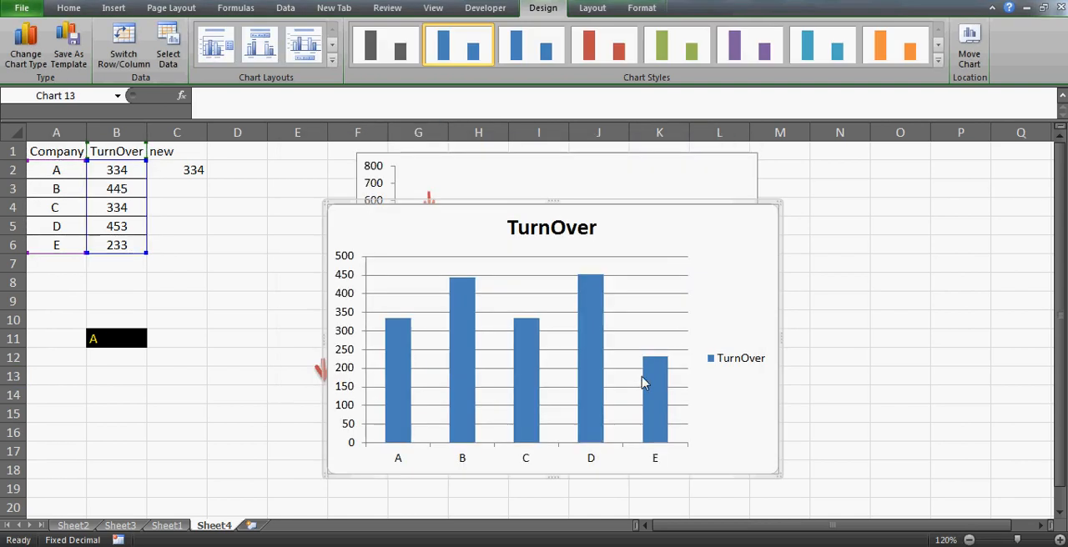
- Delete the gridlines and the legend from the new TurnOver chart
{"action": "left_click", "coordinate": [655, 323]}
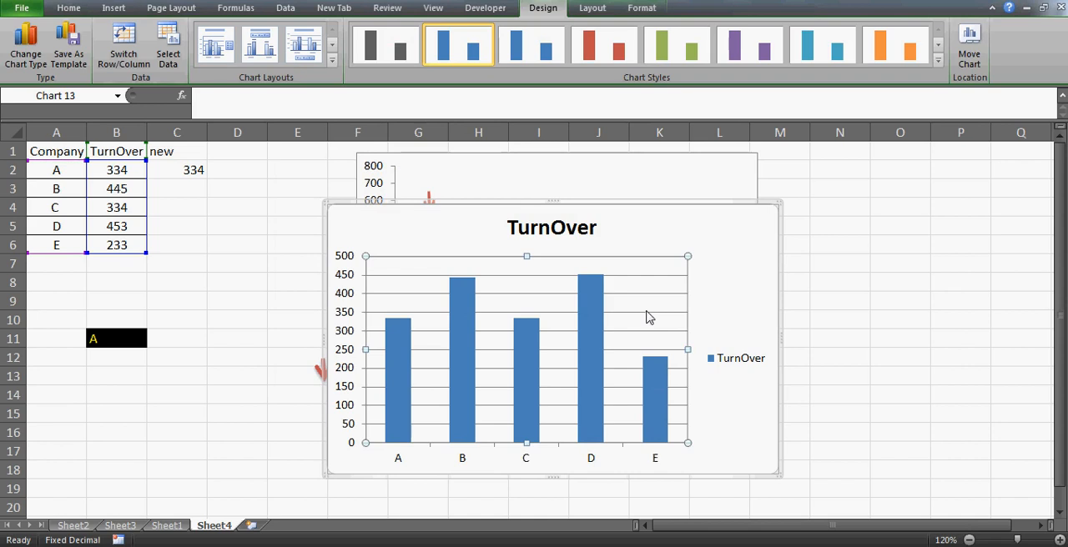
{"action": "left_click", "coordinate": [649, 312]}
{"action": "key", "text": "Delete"}
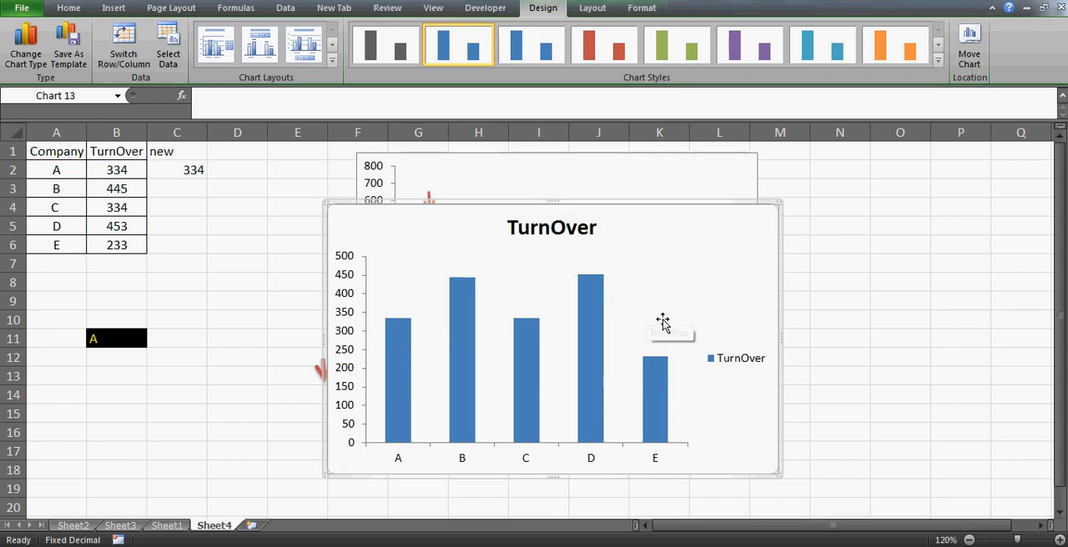
{"action": "left_click", "coordinate": [743, 361]}
{"action": "key", "text": "Delete"}
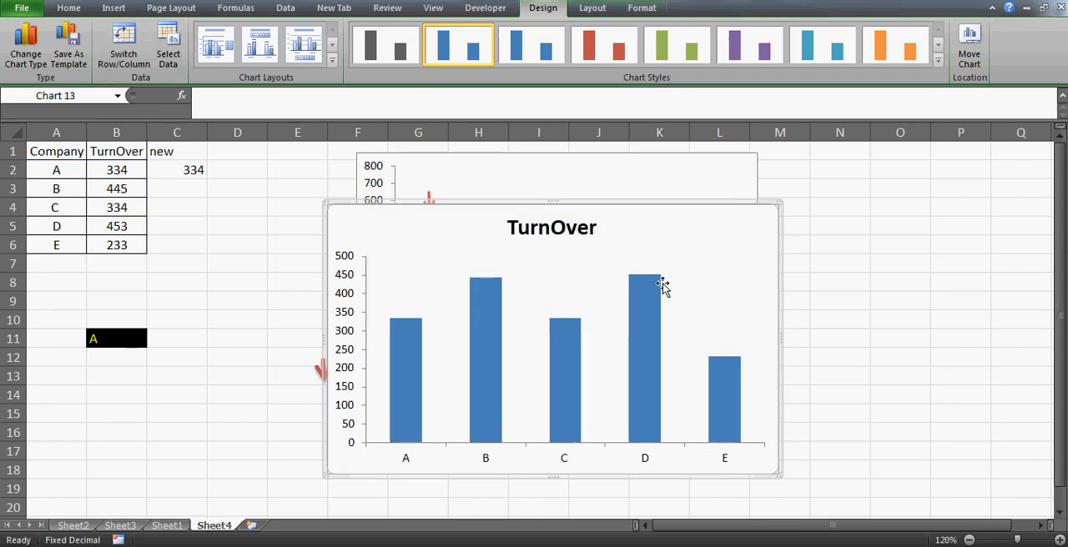
- Reduce the new chart's height by lowering its upper edge to about row 10, leaving the chart area formatting unchanged
{"action": "left_click_drag", "start_coordinate": [551, 202], "coordinate": [566, 314]}
{"action": "double_click", "coordinate": [566, 314]}
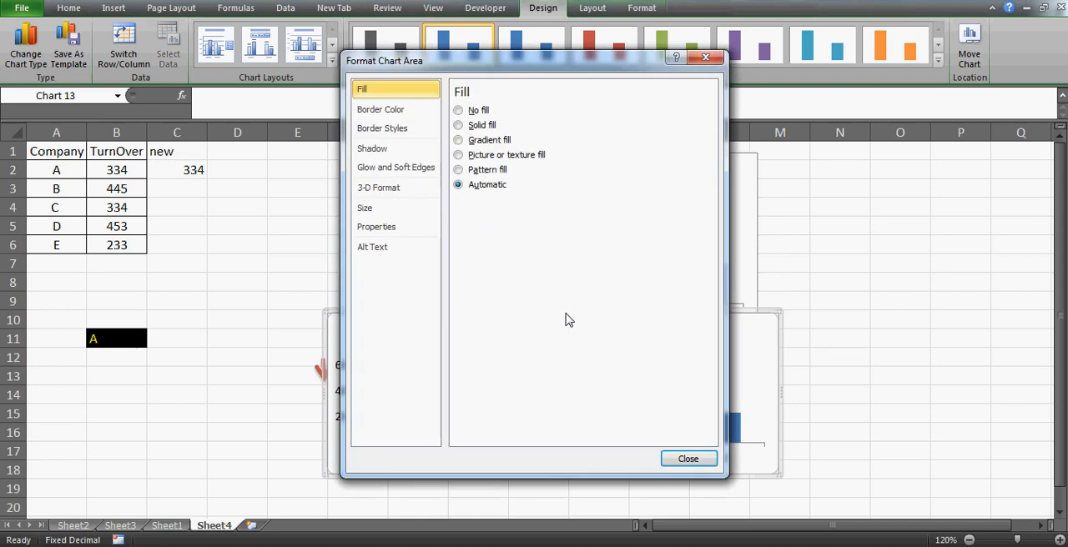
{"action": "left_click", "coordinate": [687, 462]}
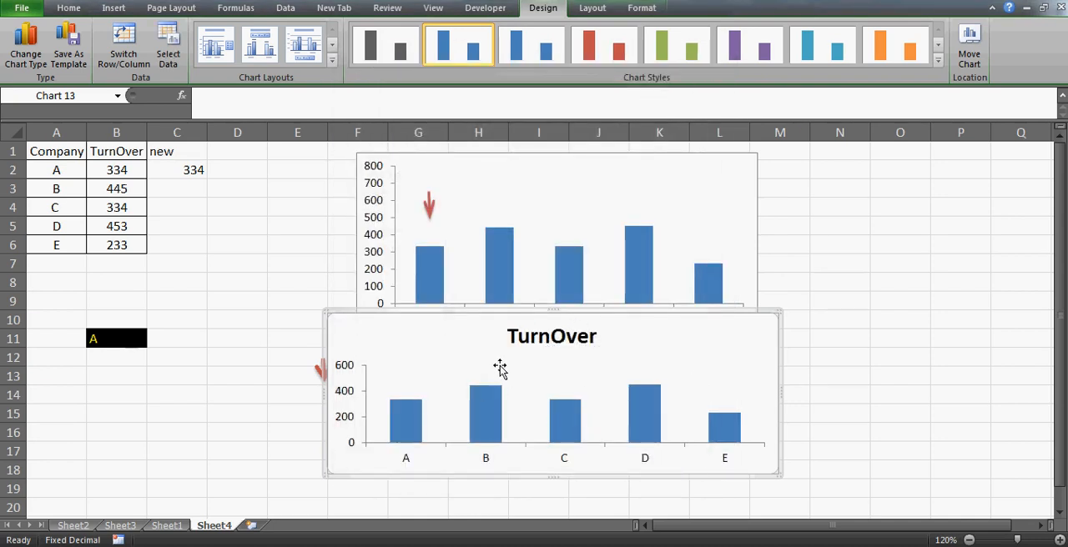
- Add a second series to the chart with its name from C1 and its values from C2:C6
{"action": "left_click", "coordinate": [168, 46]}
{"action": "left_click", "coordinate": [324, 262]}
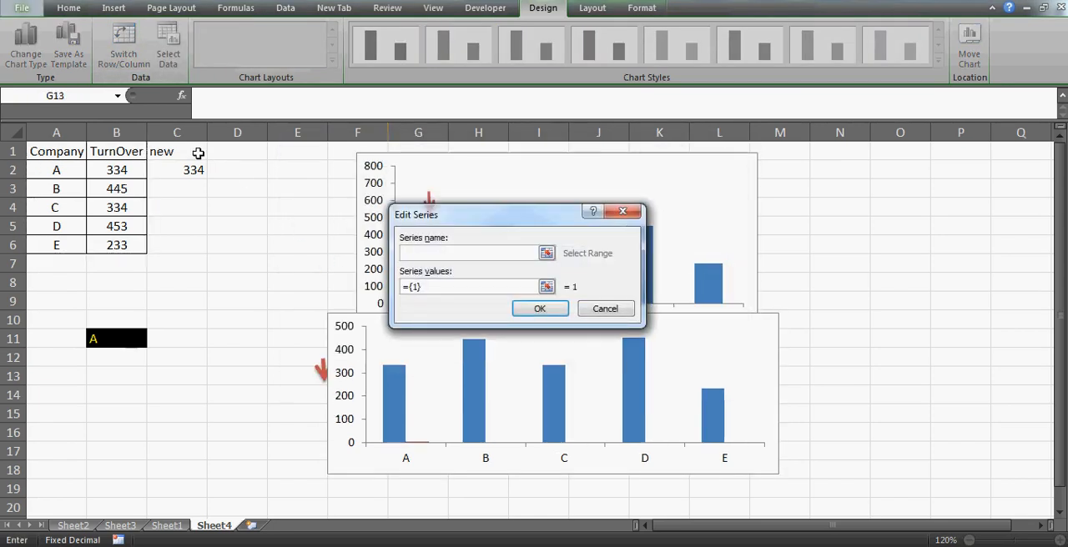
{"action": "left_click", "coordinate": [197, 153]}
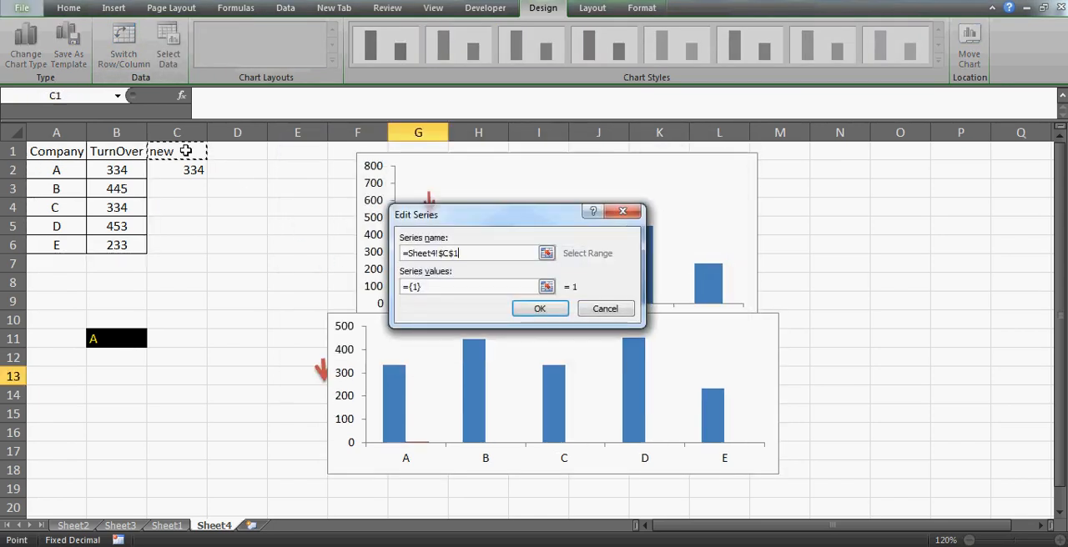
{"action": "left_click", "coordinate": [436, 284]}
{"action": "key", "text": "BackSpace"}
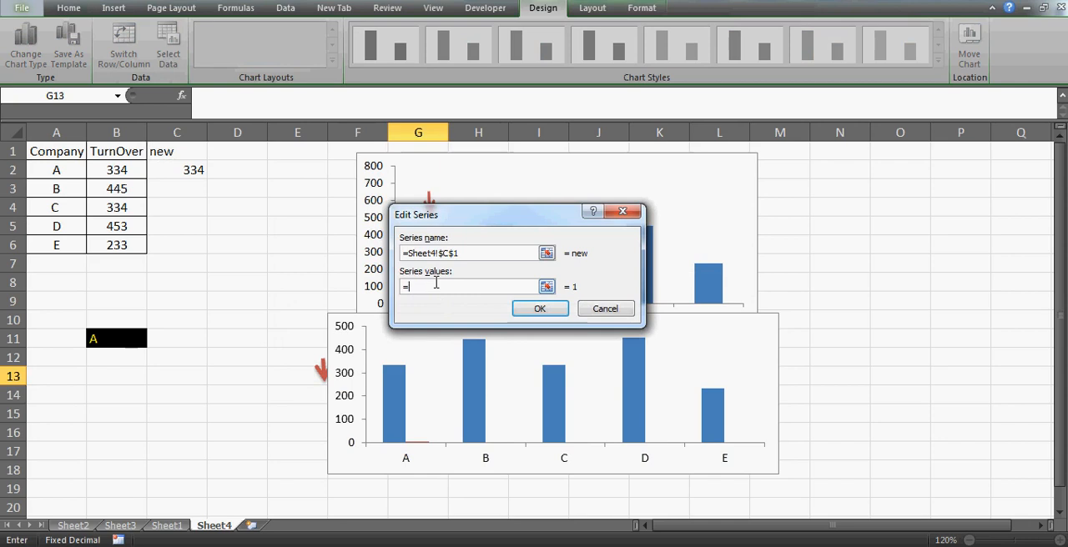
{"action": "left_click_drag", "start_coordinate": [193, 169], "coordinate": [185, 243]}
{"action": "left_click", "coordinate": [540, 309]}
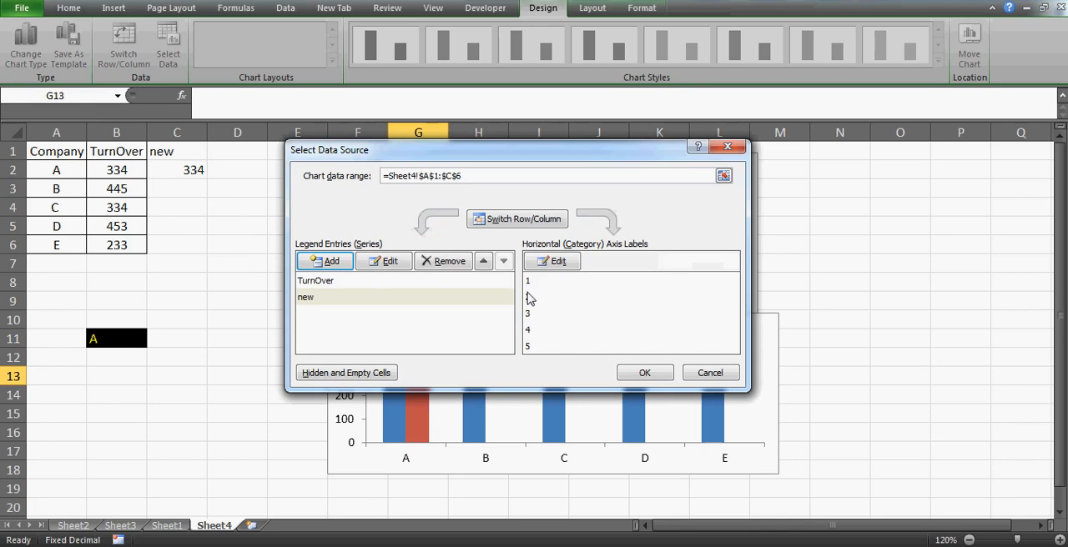
- Set the horizontal axis labels to A2:A6 and apply the chart's data source settings
{"action": "left_click", "coordinate": [528, 297]}
{"action": "left_click", "coordinate": [552, 261]}
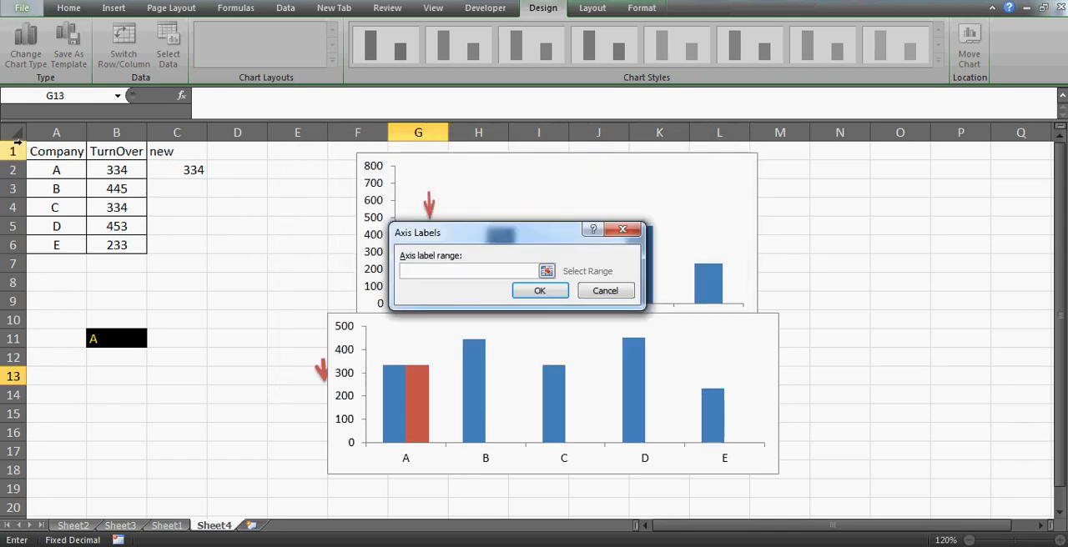
{"action": "left_click", "coordinate": [53, 168]}
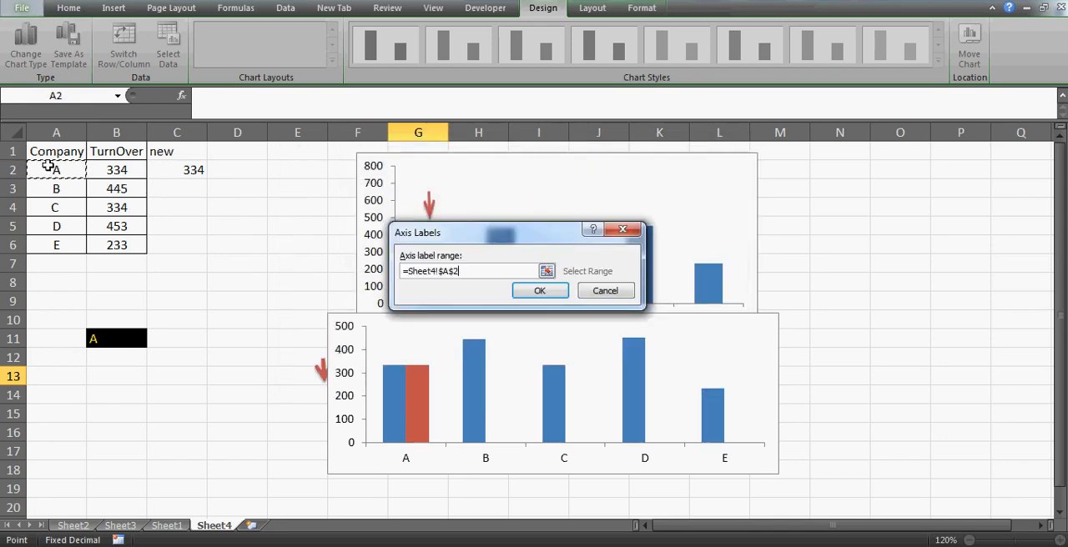
{"action": "left_click", "coordinate": [57, 246], "text": "shift"}
{"action": "left_click", "coordinate": [540, 292]}
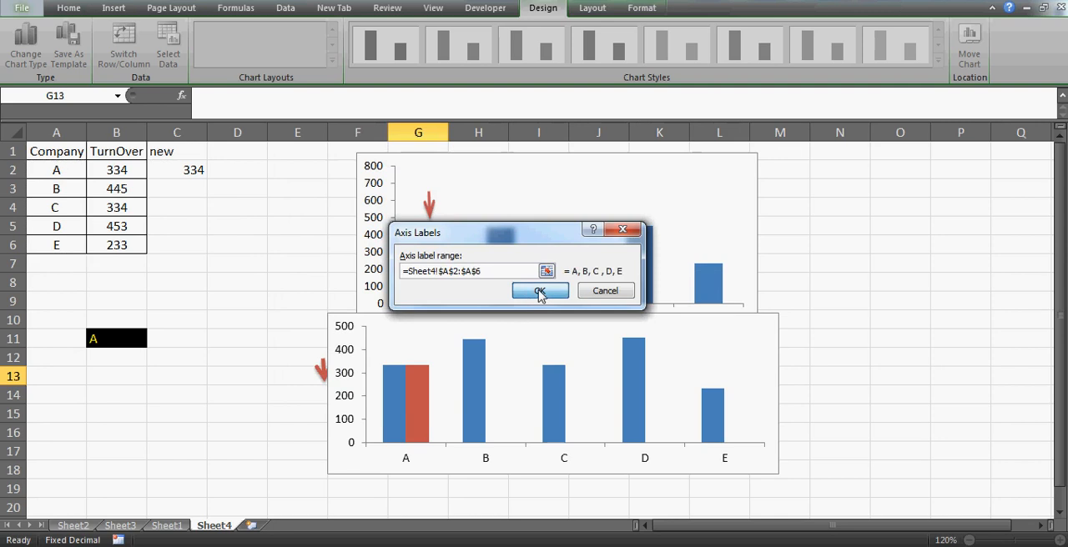
{"action": "left_click", "coordinate": [645, 373]}
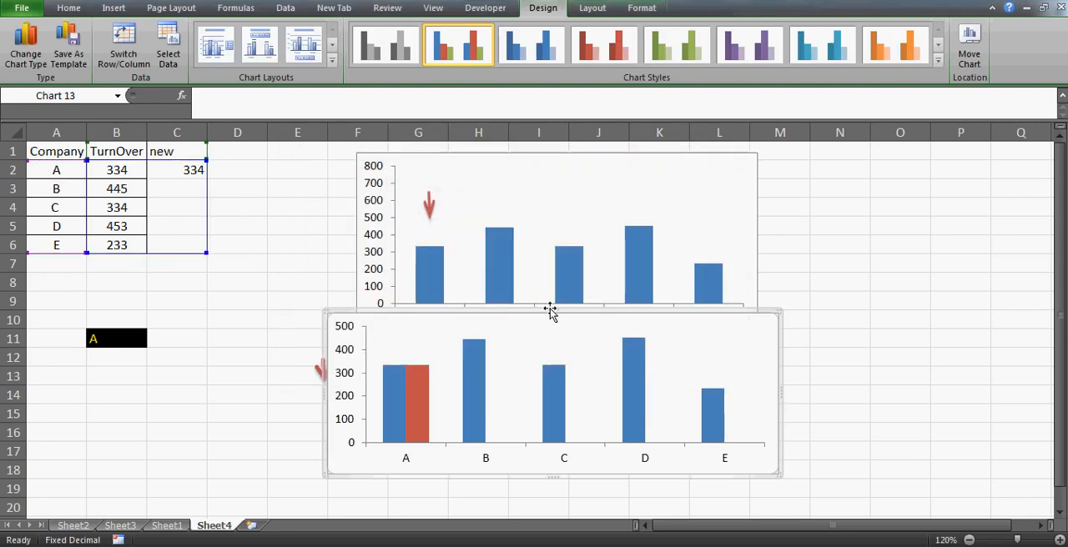
- Resize the clustered chart so it starts below the arrow chart at row 11 and ends within column J
{"action": "left_click_drag", "start_coordinate": [551, 310], "coordinate": [555, 338]}
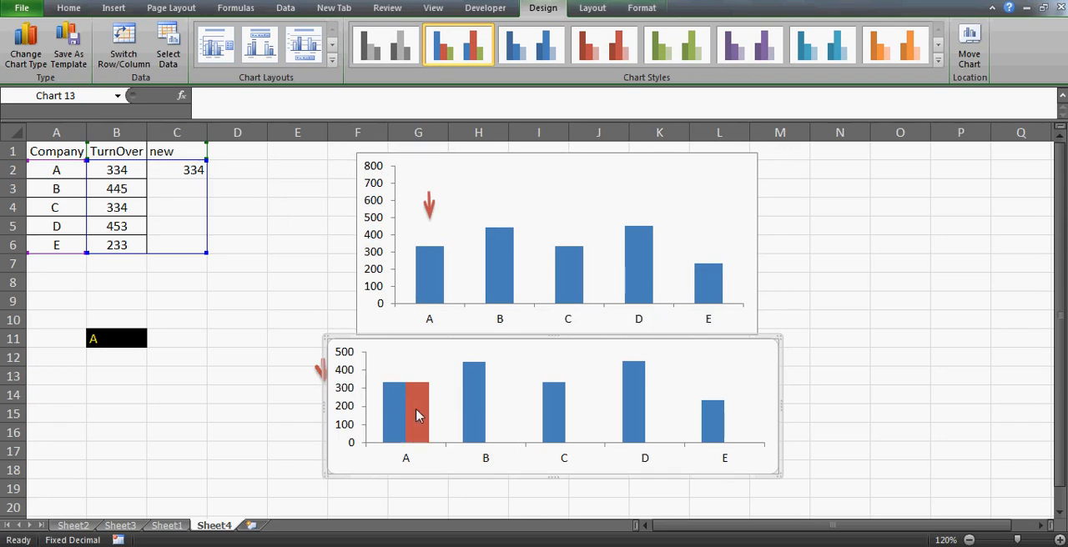
{"action": "mouse_move", "coordinate": [414, 411]}
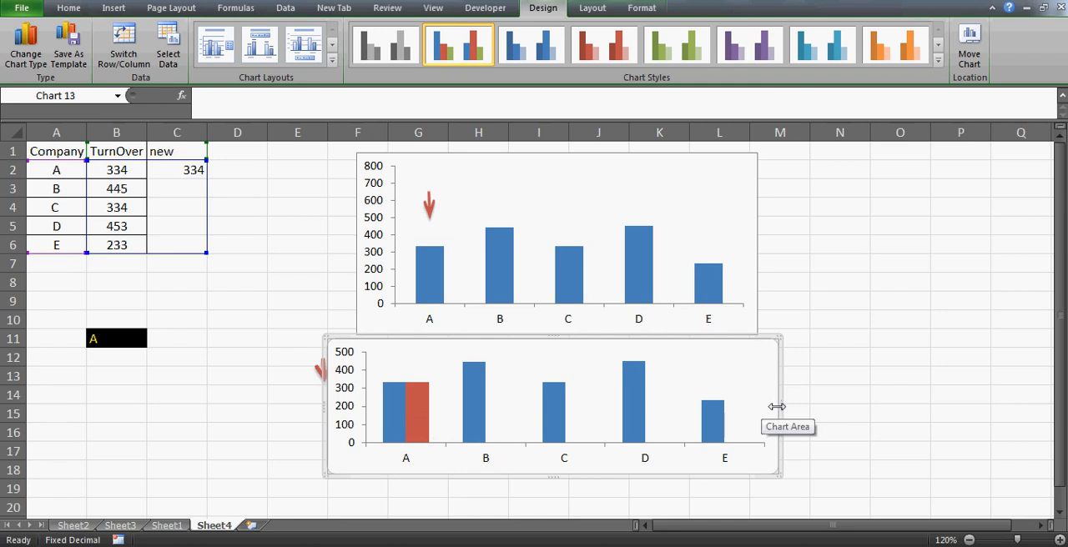
{"action": "left_click_drag", "start_coordinate": [776, 406], "coordinate": [619, 417]}
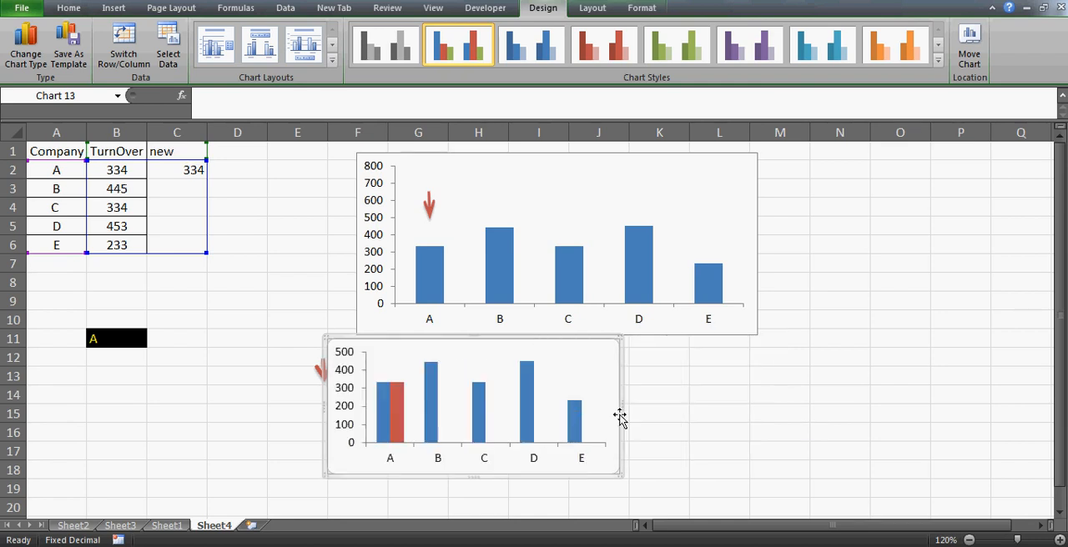
- Insert an empty 2-D stacked column chart while blank cell N13 is selected
{"action": "left_click", "coordinate": [833, 378]}
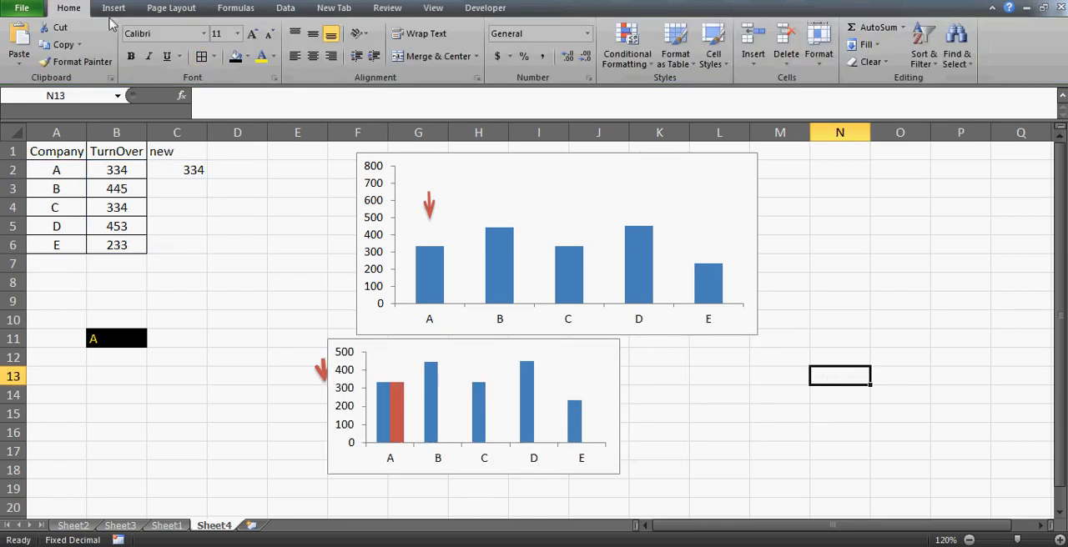
{"action": "left_click", "coordinate": [113, 8]}
{"action": "left_click", "coordinate": [300, 60]}
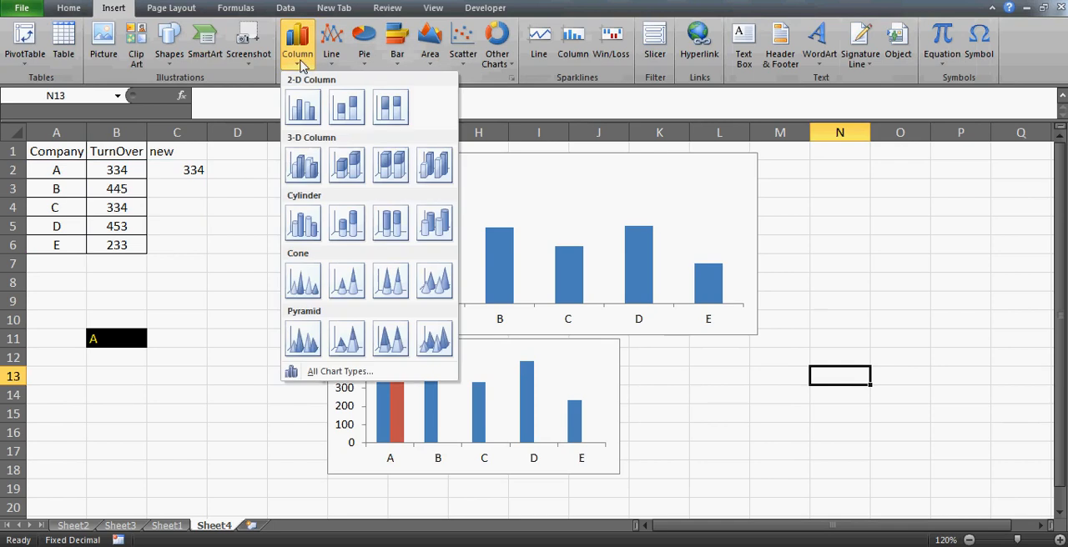
{"action": "left_click", "coordinate": [349, 110]}
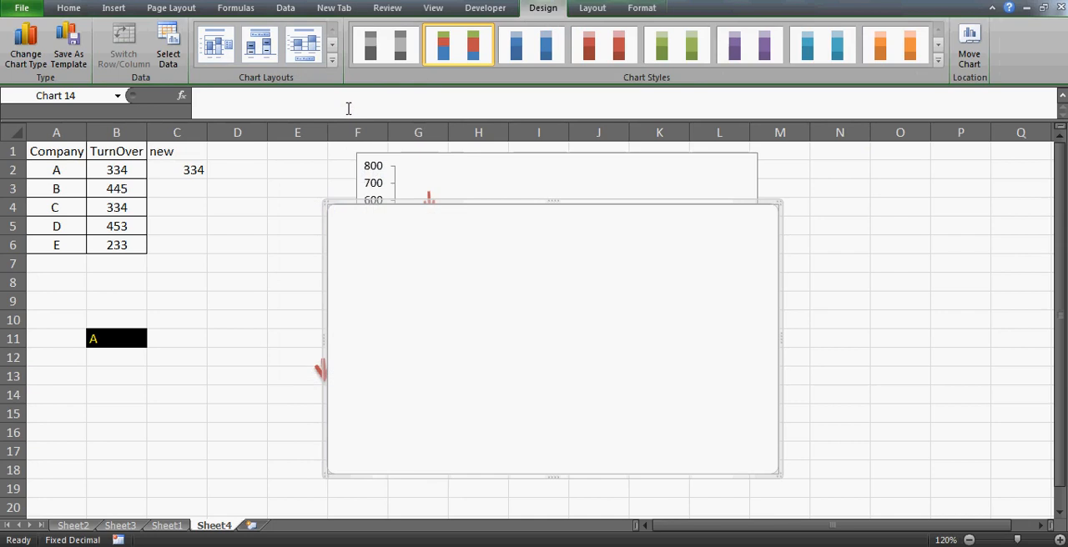
- Try to use Sheet4 cells A1:C6 as the stacked column chart's data range
{"action": "left_click", "coordinate": [171, 59]}
{"action": "left_click", "coordinate": [47, 156]}
{"action": "key", "text": "shift+Right"}
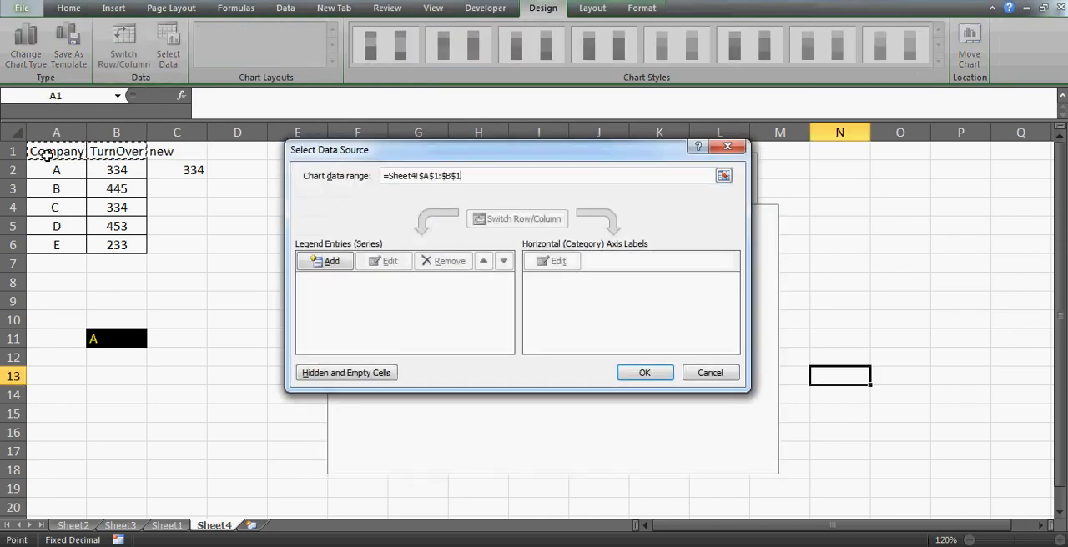
{"action": "key", "text": "shift+Right"}
{"action": "key", "text": "shift+Down"}
{"action": "key", "text": "shift+Down"}
{"action": "key", "text": "shift+Down"}
{"action": "key", "text": "shift+Down"}
{"action": "key", "text": "shift+Down"}
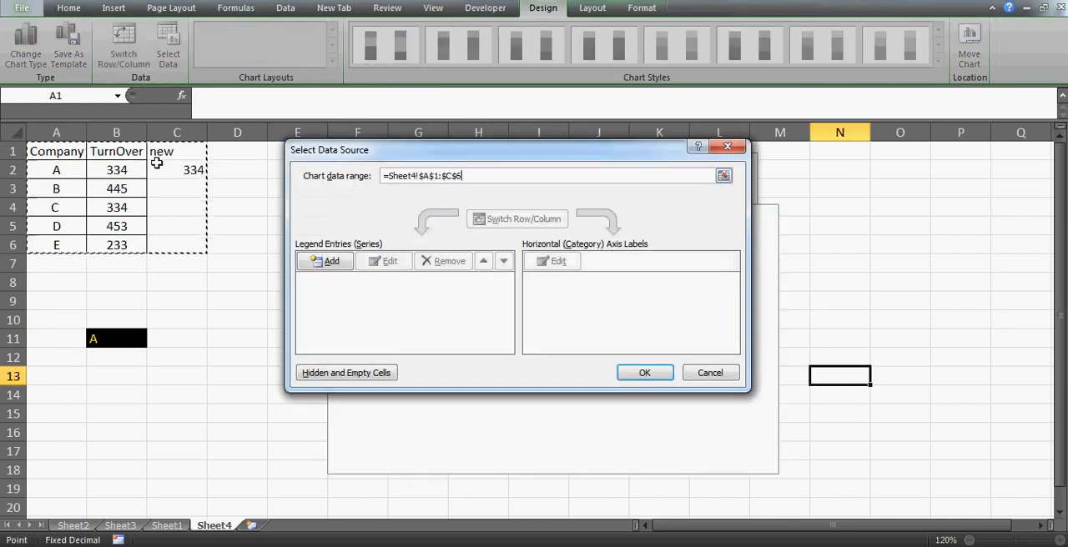
{"action": "left_click", "coordinate": [643, 372]}
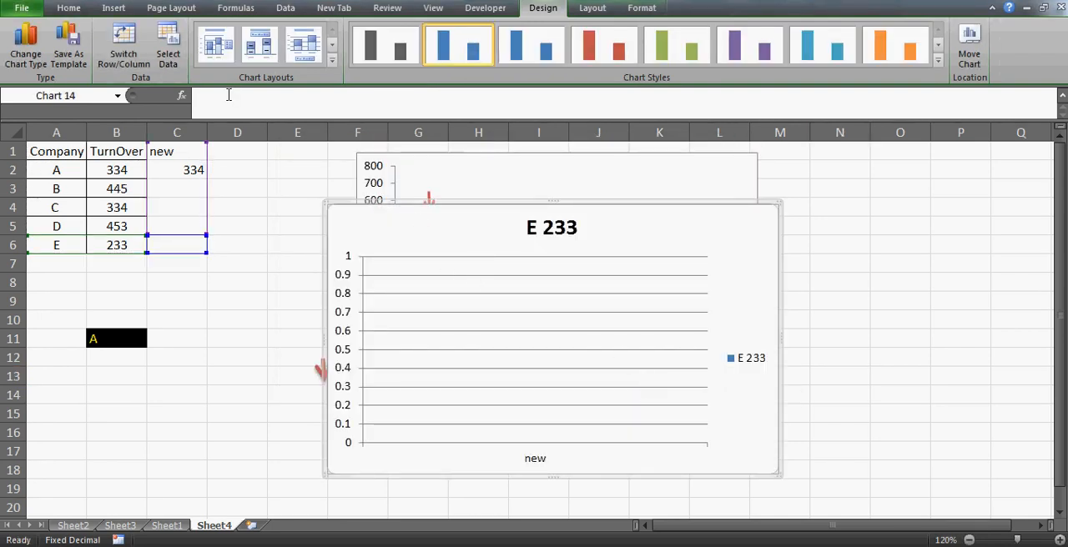
- Remove the stacked chart's existing series and set its data range to Sheet4 cells A1:B6
{"action": "left_click", "coordinate": [167, 46]}
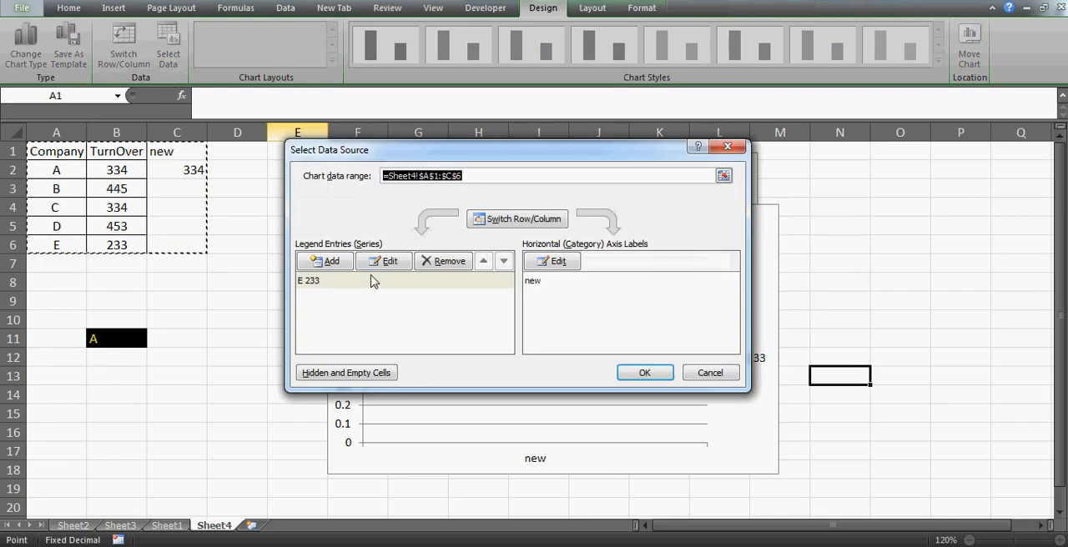
{"action": "left_click", "coordinate": [451, 262]}
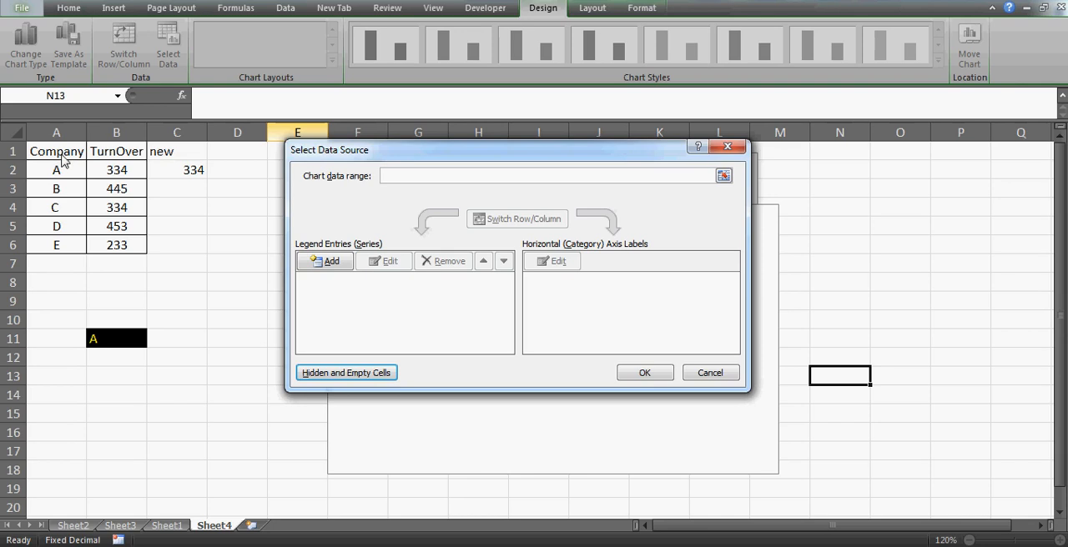
{"action": "left_click", "coordinate": [398, 180]}
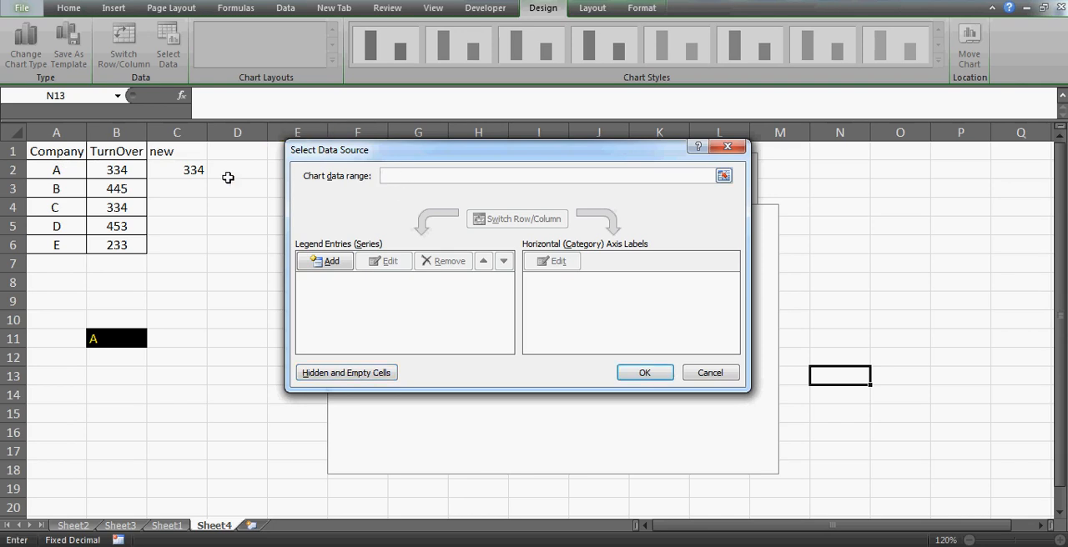
{"action": "left_click", "coordinate": [70, 152]}
{"action": "key", "text": "shift+Right"}
{"action": "key", "text": "shift+Down"}
{"action": "key", "text": "shift+Down"}
{"action": "key", "text": "shift+Down"}
{"action": "key", "text": "shift+Down"}
{"action": "key", "text": "shift+Down"}
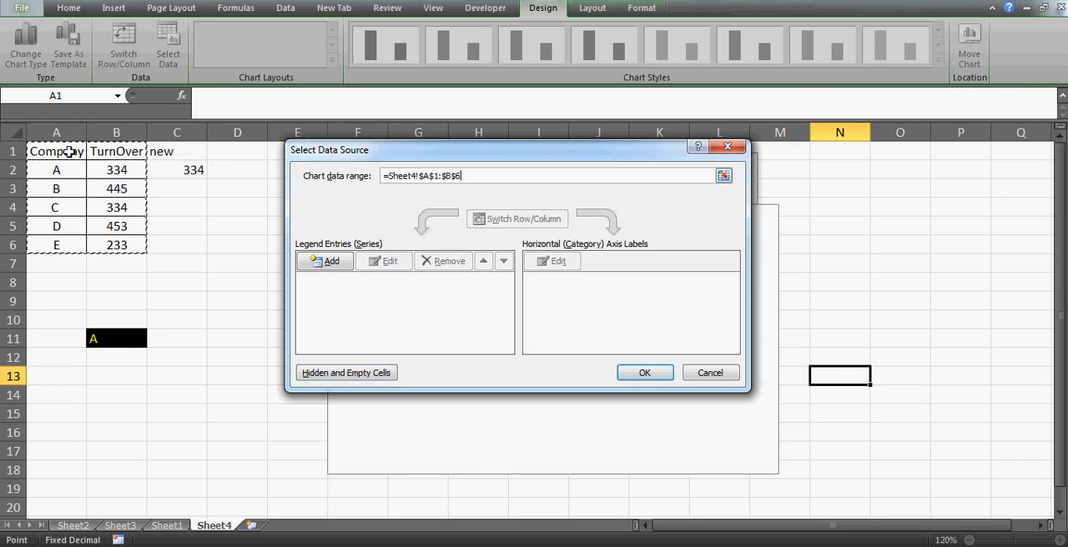
{"action": "left_click", "coordinate": [640, 375]}
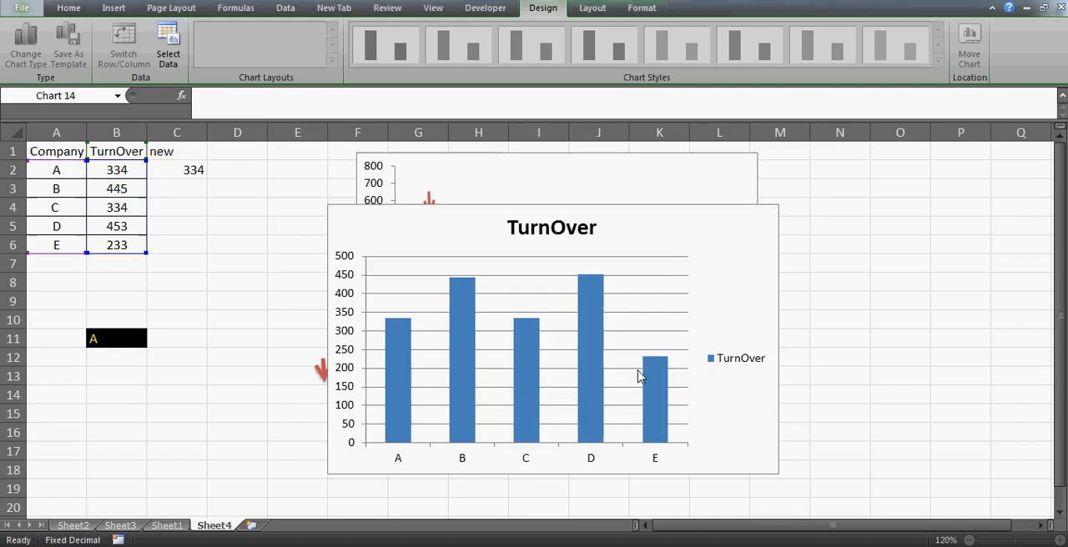
- Add a second series to the stacked chart, taking its name from C1 and its values from C2:C6
{"action": "left_click", "coordinate": [169, 59]}
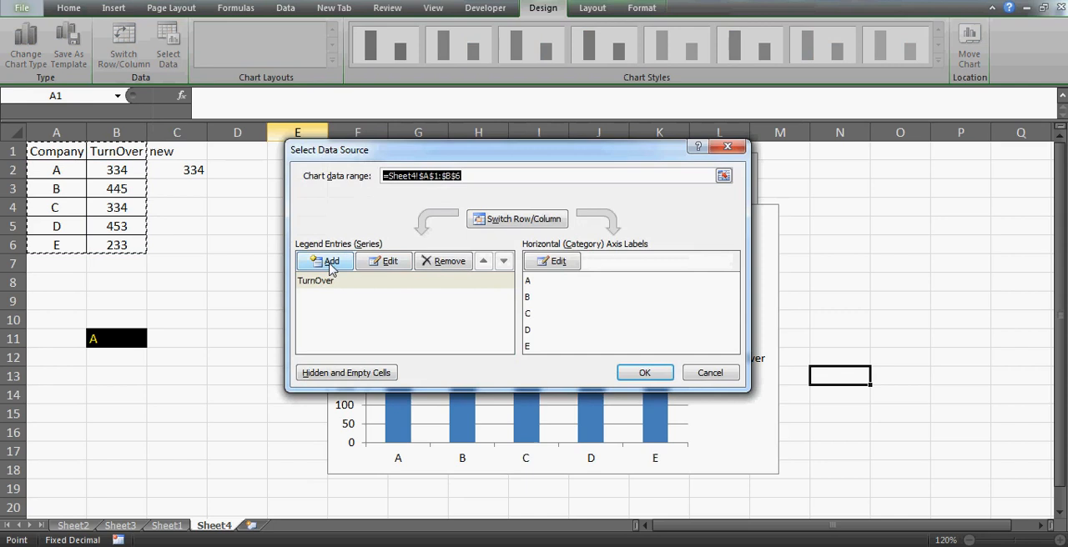
{"action": "left_click", "coordinate": [329, 262]}
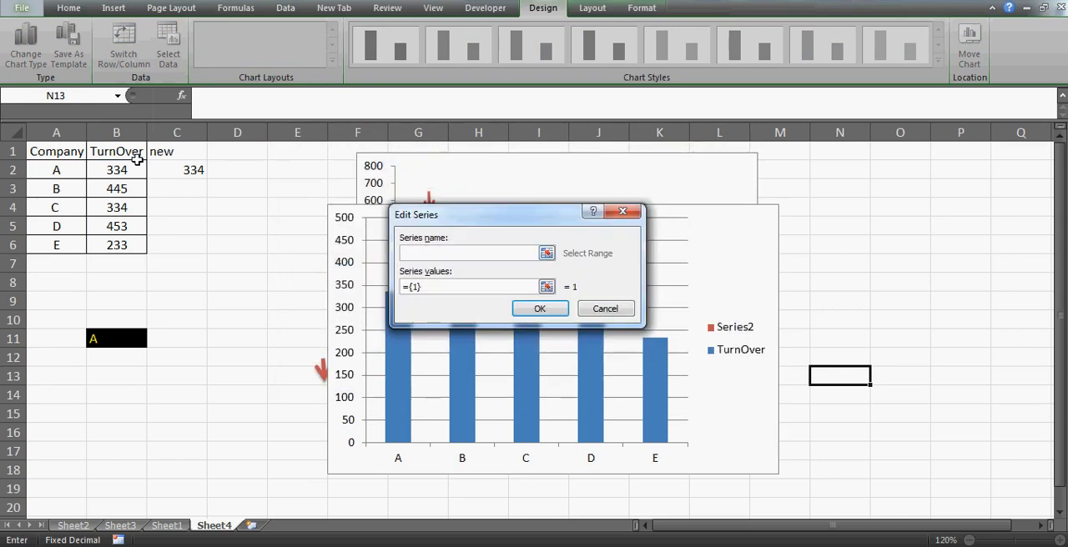
{"action": "left_click", "coordinate": [172, 151]}
{"action": "key", "text": "Tab"}
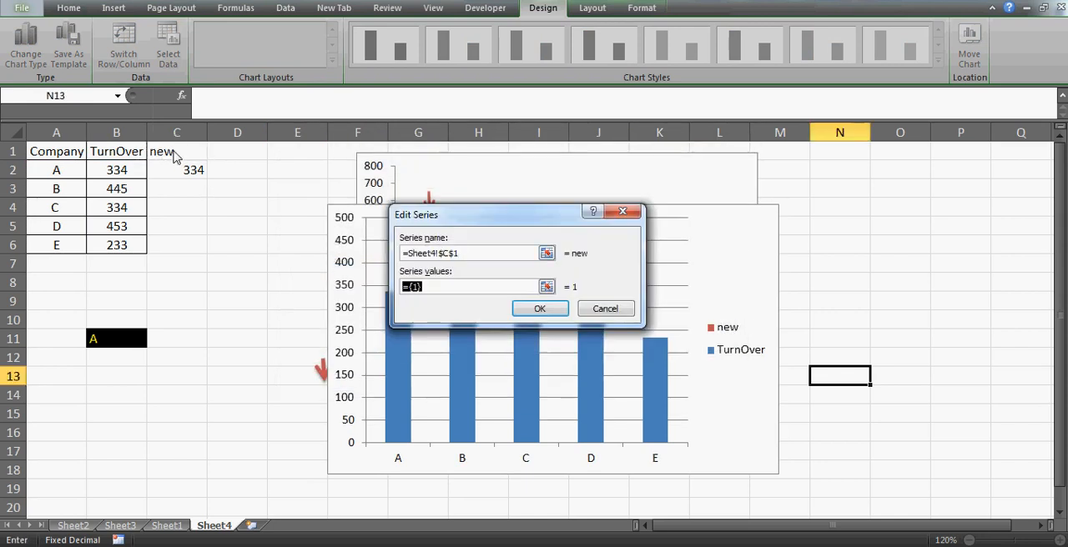
{"action": "left_click_drag", "start_coordinate": [172, 169], "coordinate": [183, 245]}
{"action": "left_click", "coordinate": [539, 309]}
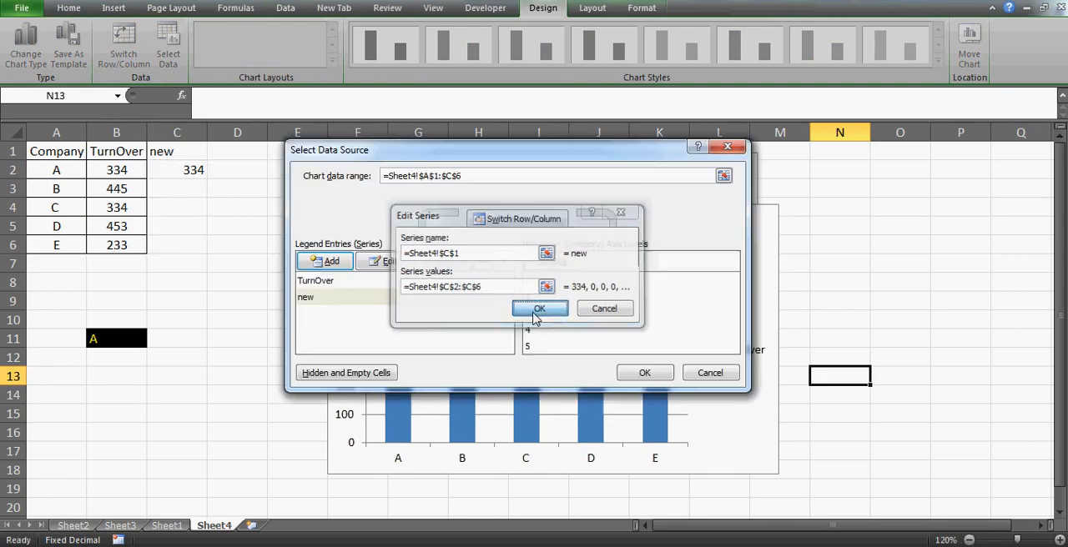
- Set the stacked chart's horizontal axis labels to Sheet4 cells A2:A6 and apply the data source
{"action": "left_click", "coordinate": [558, 262]}
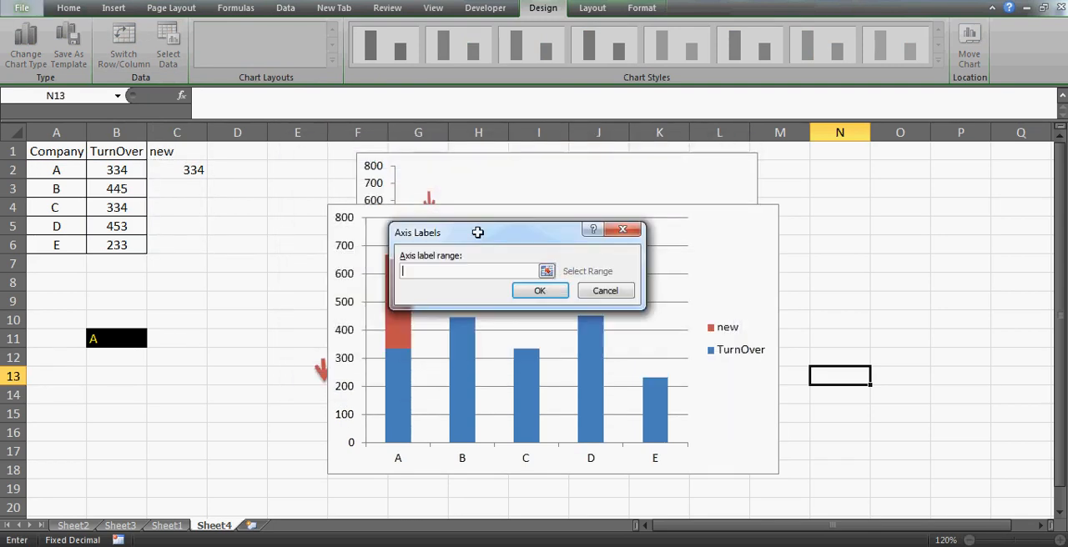
{"action": "left_click", "coordinate": [52, 177]}
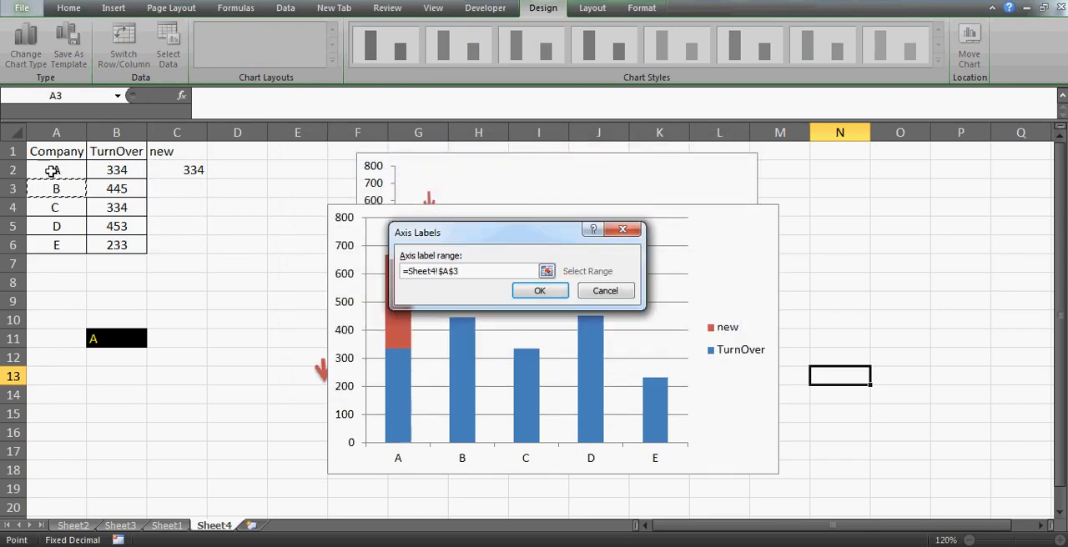
{"action": "left_click_drag", "start_coordinate": [63, 239], "coordinate": [63, 244]}
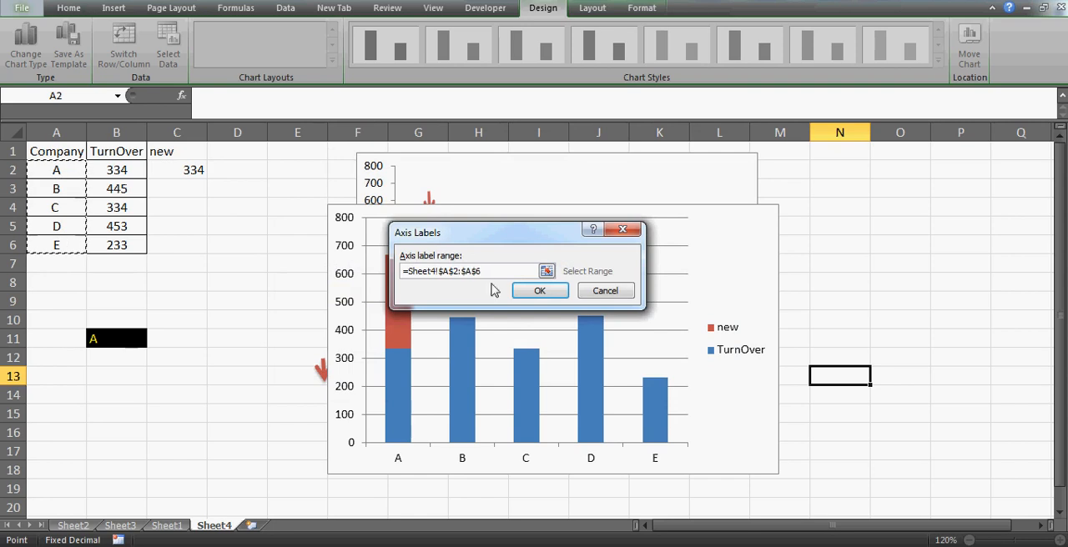
{"action": "left_click", "coordinate": [550, 289]}
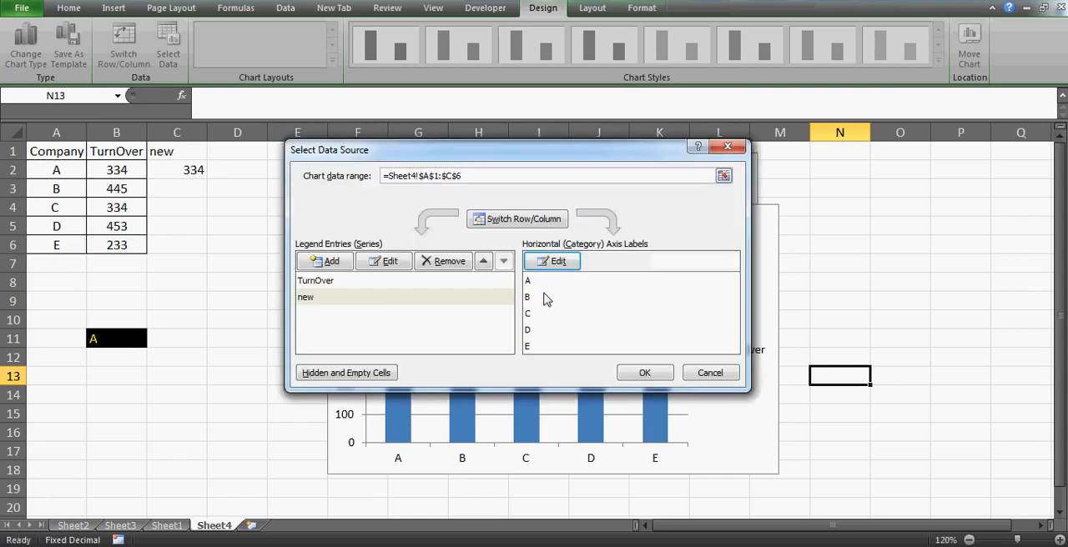
{"action": "left_click", "coordinate": [644, 373]}
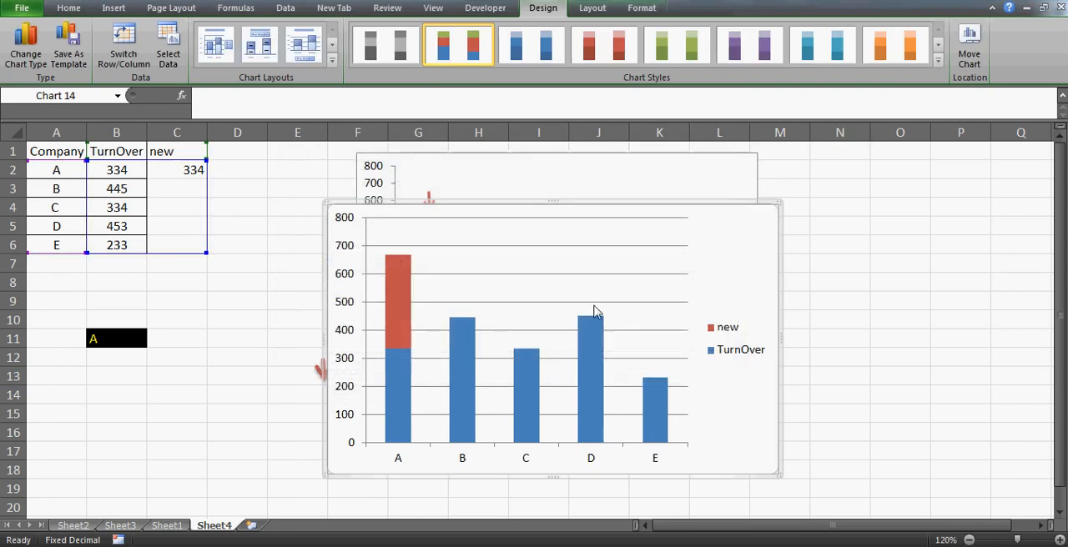
- Delete the horizontal gridlines from the stacked column chart
{"action": "left_click", "coordinate": [587, 274]}
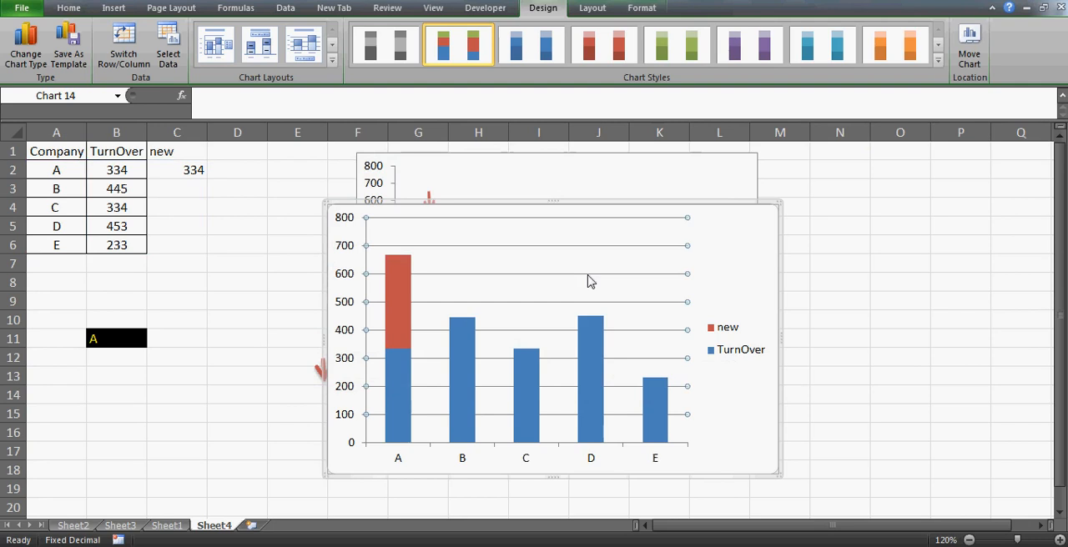
{"action": "key", "text": "Delete"}
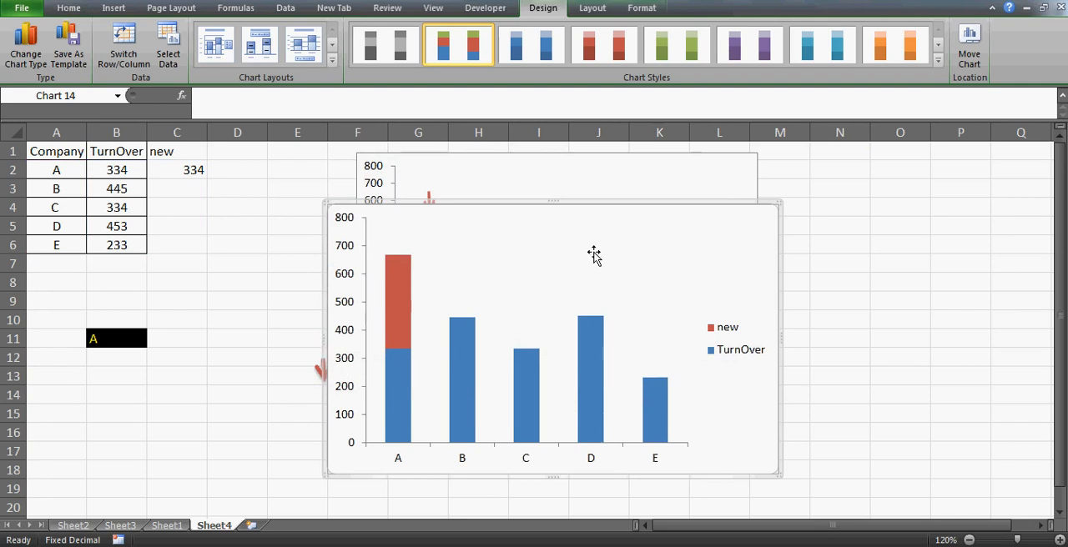
{"action": "double_click", "coordinate": [715, 267]}
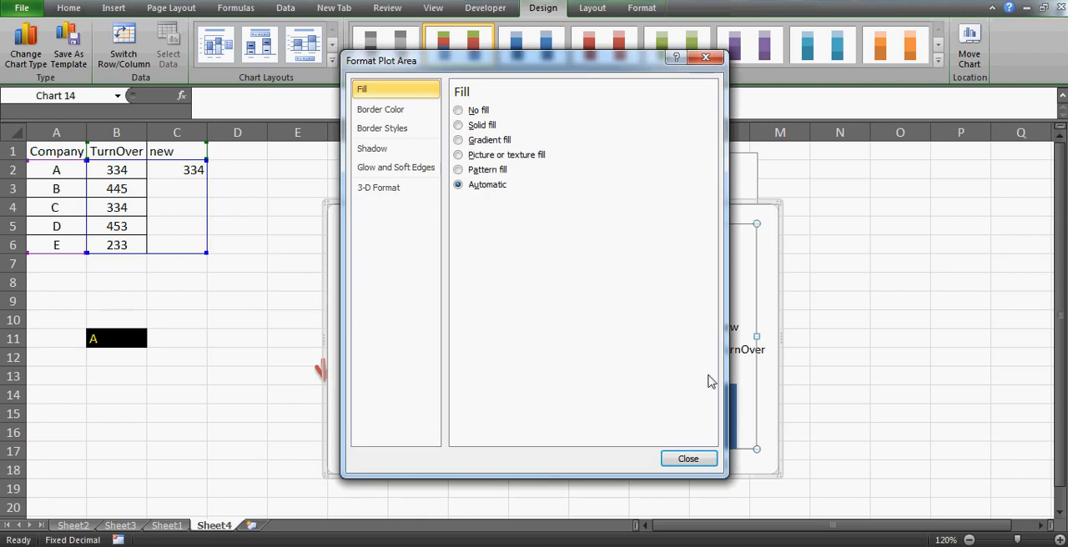
{"action": "left_click", "coordinate": [692, 459]}
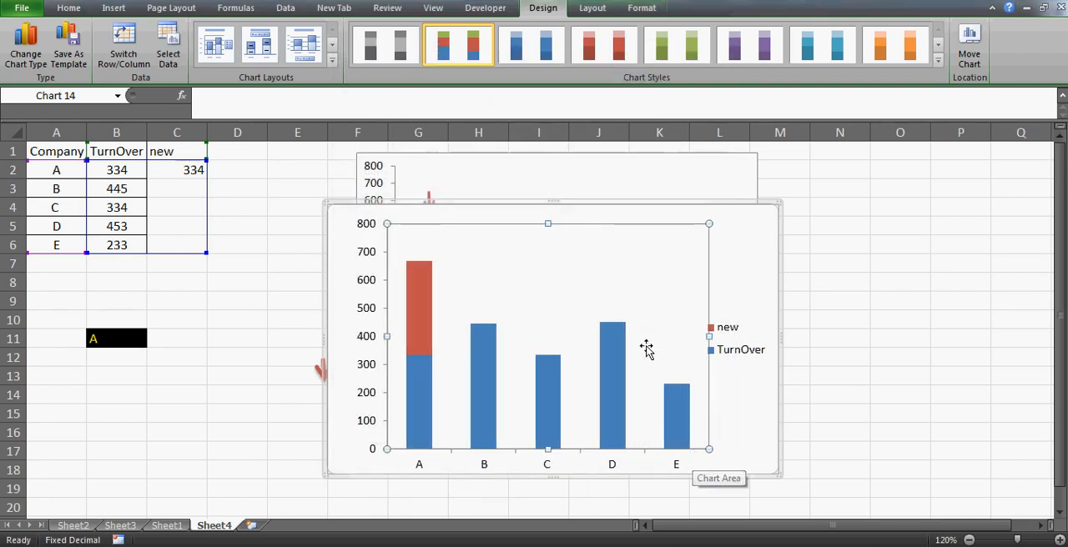
- Shorten the stacked chart and move it down, just below the single-series chart with the arrow
{"action": "left_click_drag", "start_coordinate": [551, 201], "coordinate": [591, 359]}
{"action": "left_click", "coordinate": [592, 359]}
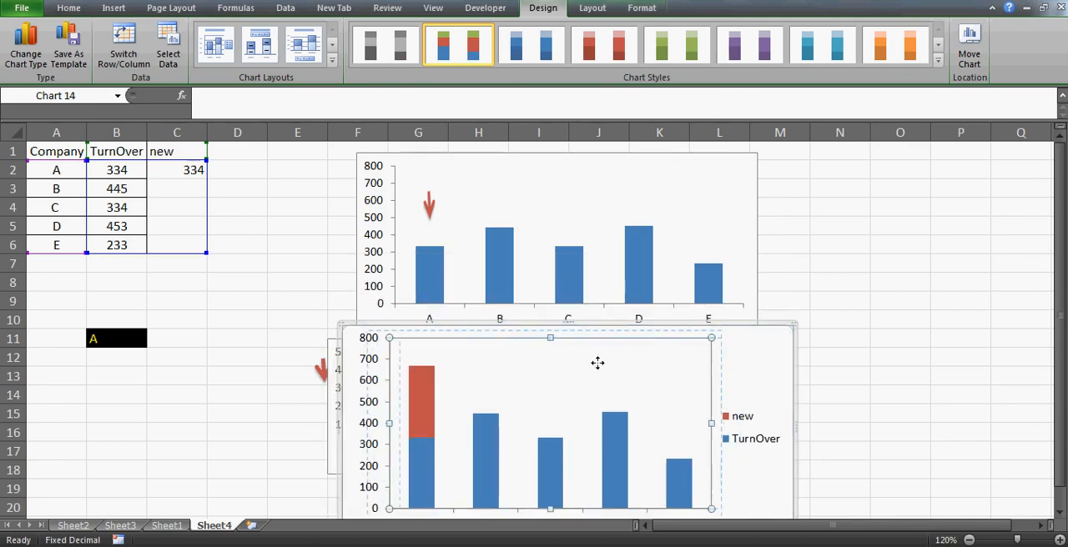
{"action": "double_click", "coordinate": [692, 325]}
{"action": "left_click", "coordinate": [782, 299]}
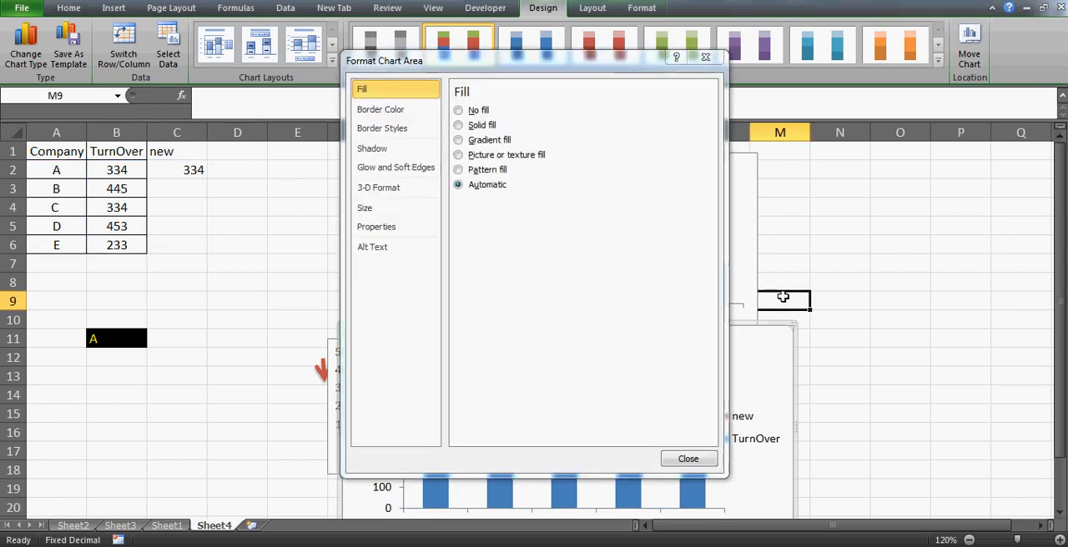
{"action": "left_click", "coordinate": [685, 428]}
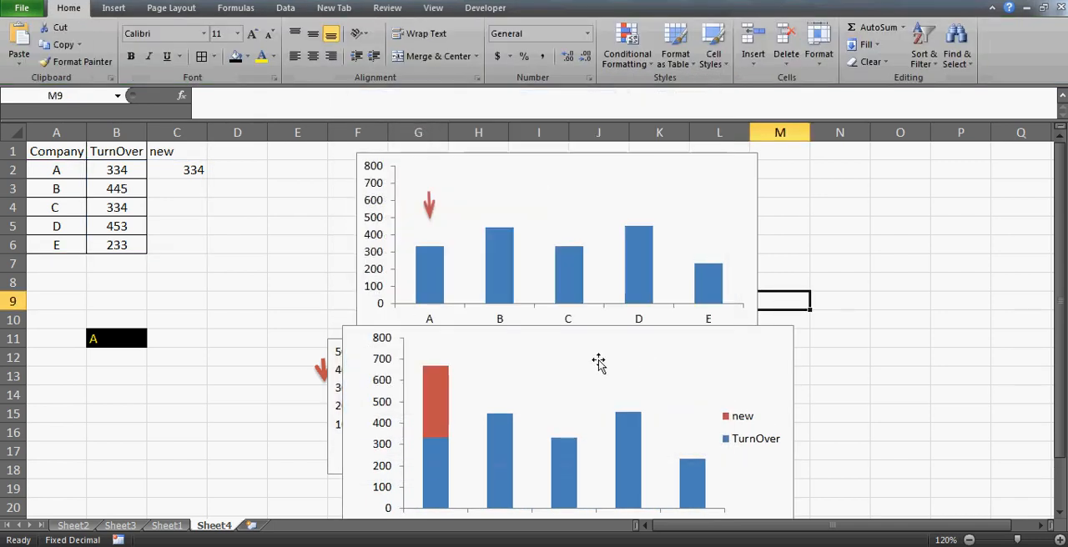
{"action": "double_click", "coordinate": [430, 325]}
{"action": "key", "text": "Escape"}
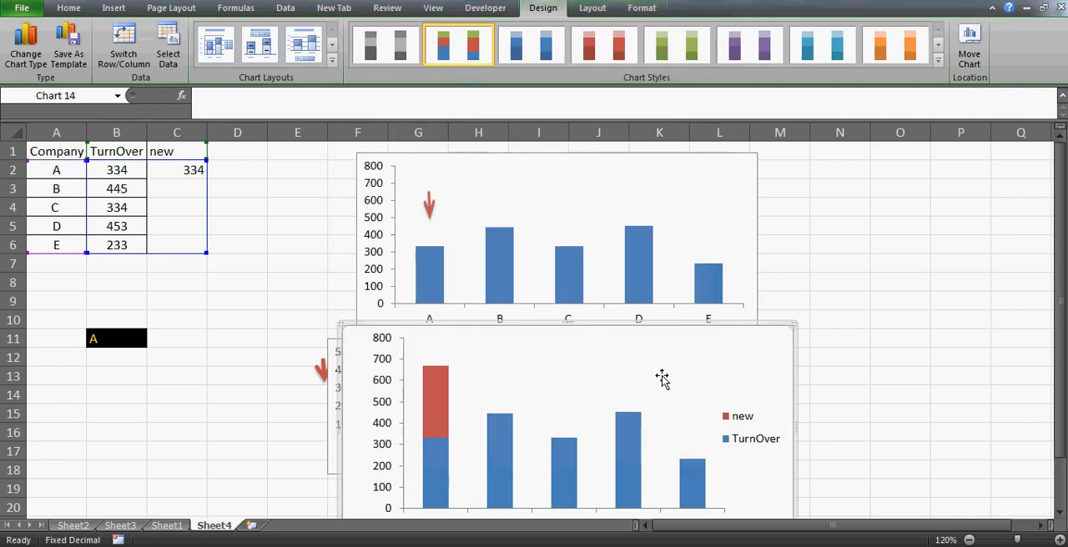
- Move the stacked chart to the right of the other charts and narrow it from its left side
{"action": "left_click_drag", "start_coordinate": [734, 326], "coordinate": [758, 328]}
{"action": "left_click_drag", "start_coordinate": [843, 320], "coordinate": [782, 284]}
{"action": "left_click_drag", "start_coordinate": [522, 332], "coordinate": [754, 176]}
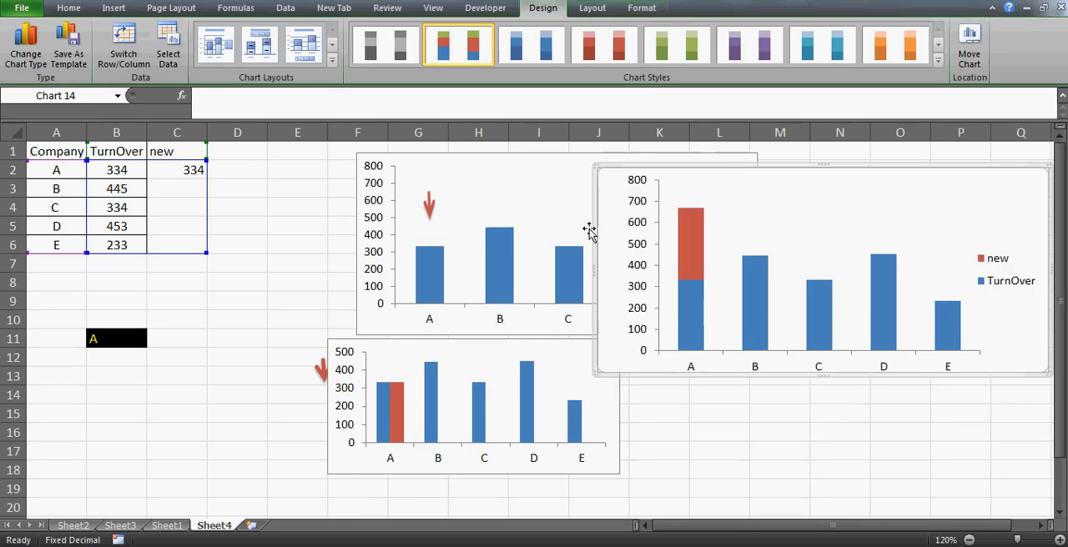
{"action": "left_click_drag", "start_coordinate": [596, 268], "coordinate": [679, 275]}
- Shrink the single-series arrow chart in width and height and place it over columns E to J, beside the data table
{"action": "left_click", "coordinate": [483, 179]}
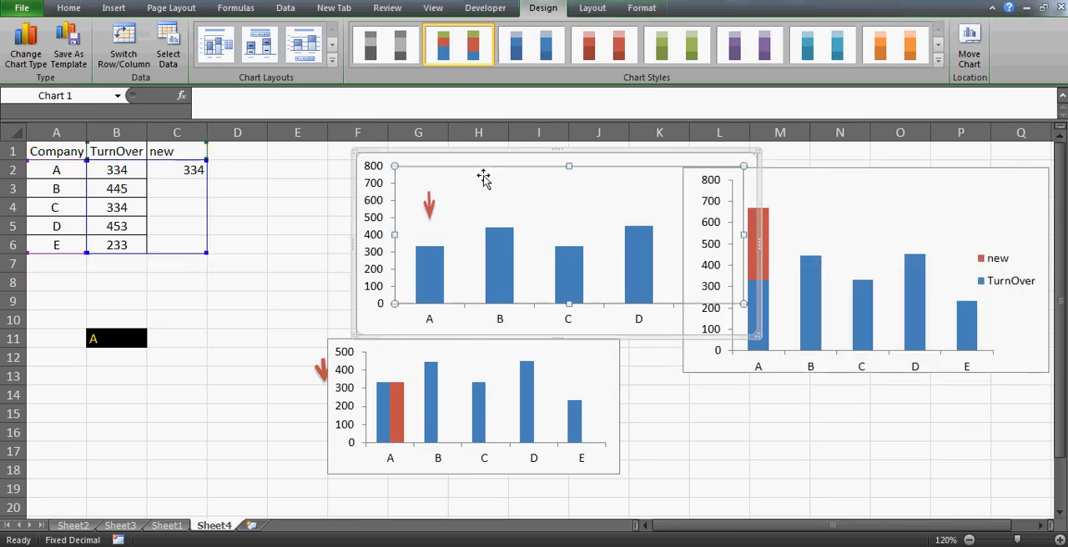
{"action": "left_click_drag", "start_coordinate": [558, 182], "coordinate": [561, 183]}
{"action": "left_click", "coordinate": [564, 149]}
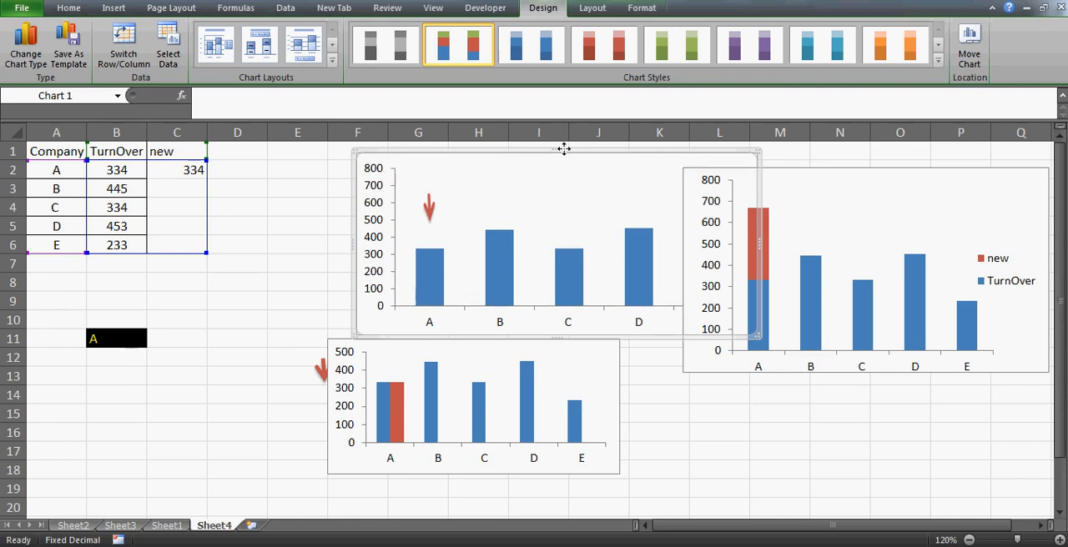
{"action": "left_click_drag", "start_coordinate": [554, 150], "coordinate": [350, 162]}
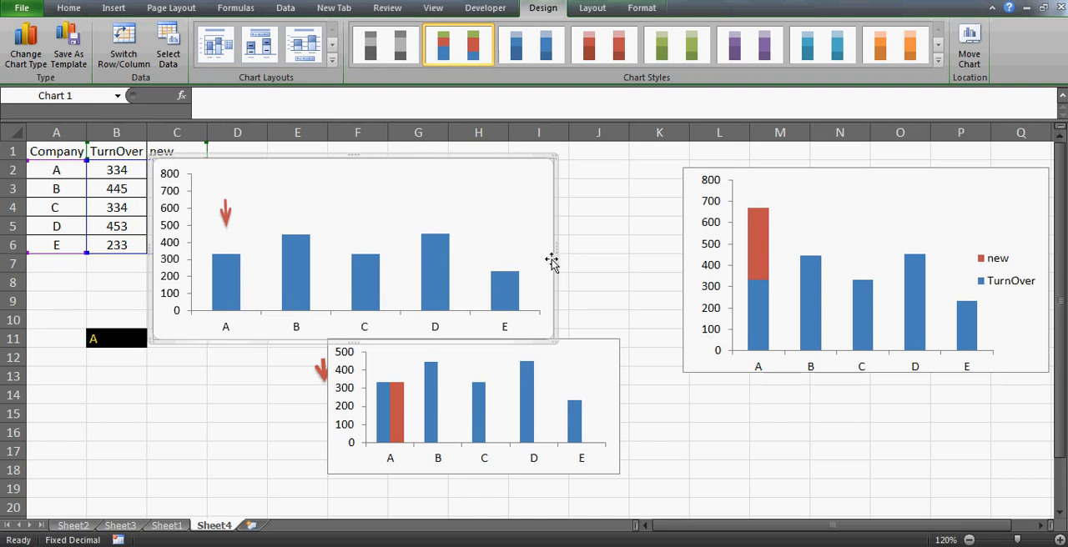
{"action": "left_click_drag", "start_coordinate": [553, 249], "coordinate": [476, 249]}
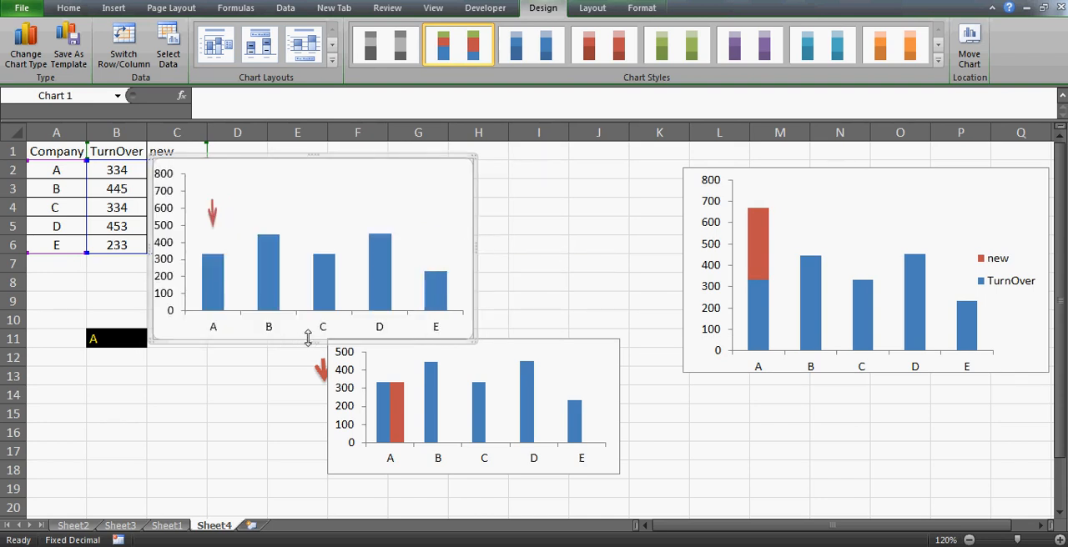
{"action": "left_click_drag", "start_coordinate": [308, 338], "coordinate": [309, 306]}
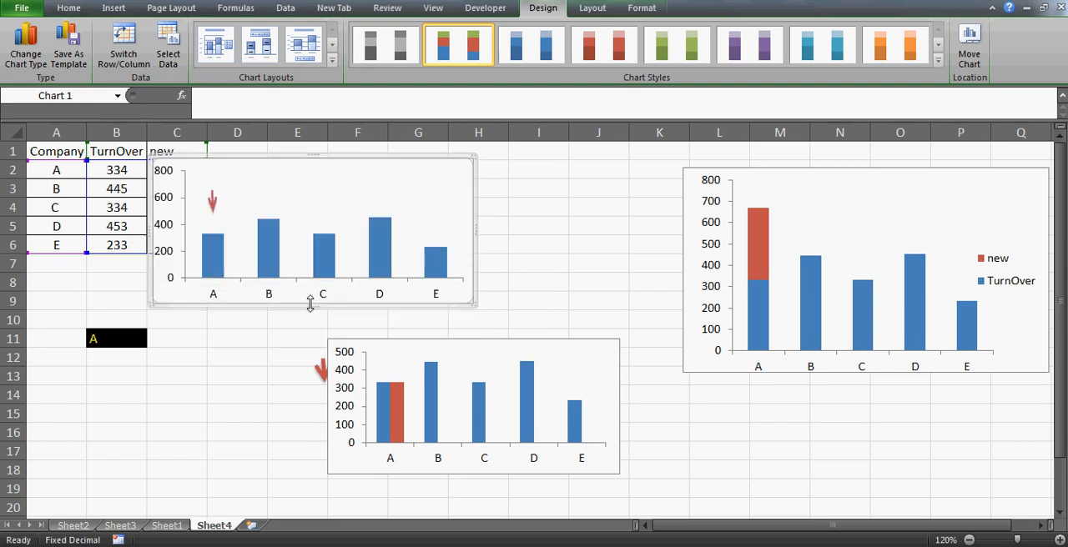
{"action": "left_click_drag", "start_coordinate": [331, 162], "coordinate": [446, 150]}
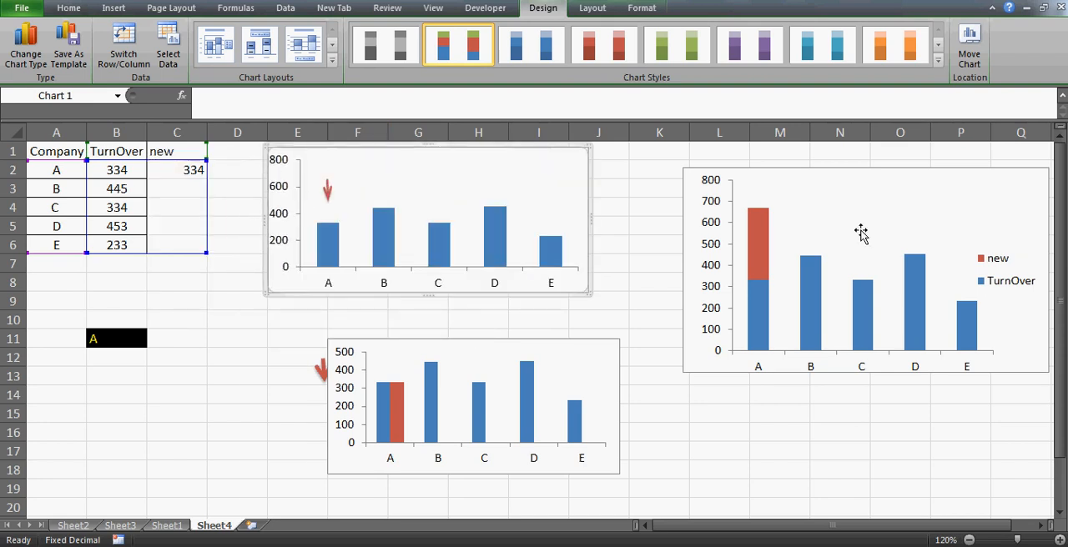
- Reduce the stacked chart's width and height and move it over columns K to P, beside the clustered chart
{"action": "left_click", "coordinate": [903, 217]}
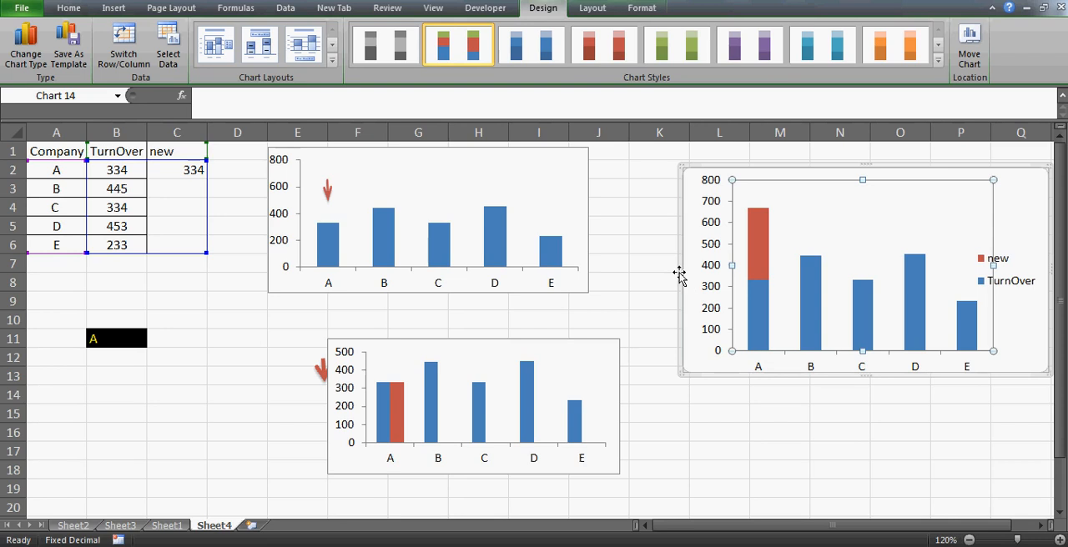
{"action": "left_click_drag", "start_coordinate": [680, 274], "coordinate": [729, 284]}
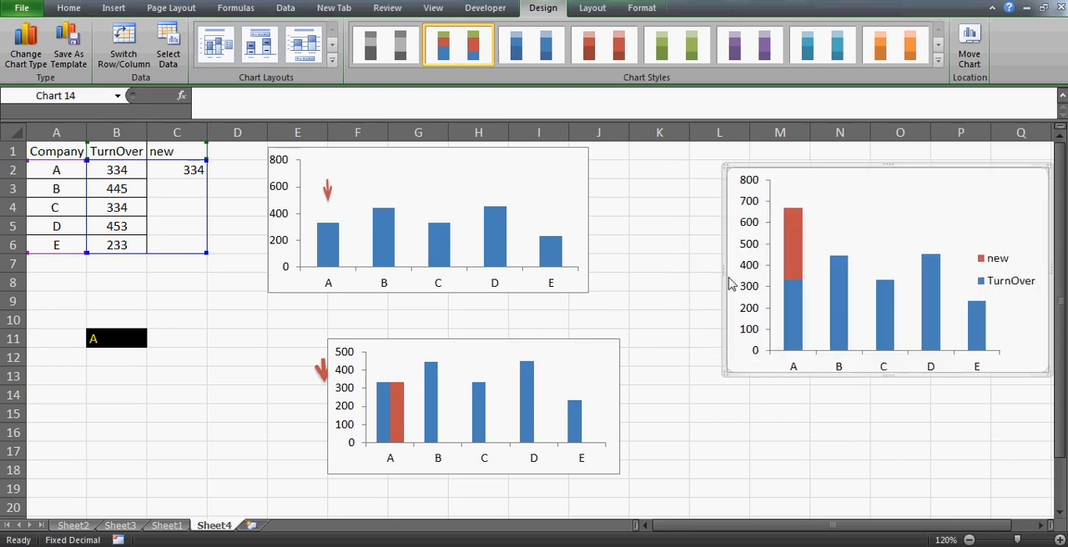
{"action": "left_click_drag", "start_coordinate": [888, 376], "coordinate": [888, 335]}
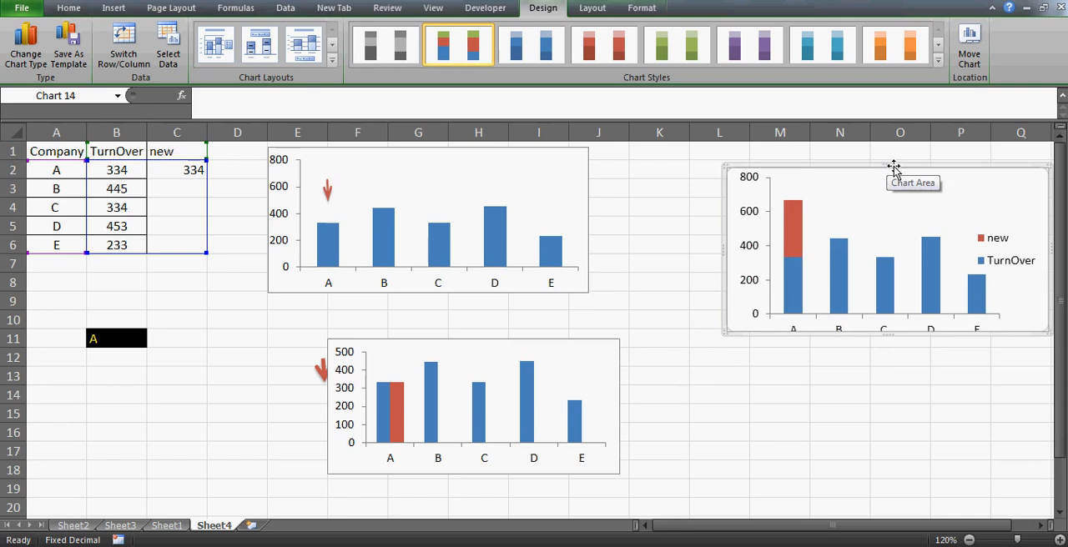
{"action": "double_click", "coordinate": [864, 167]}
{"action": "left_click", "coordinate": [690, 459]}
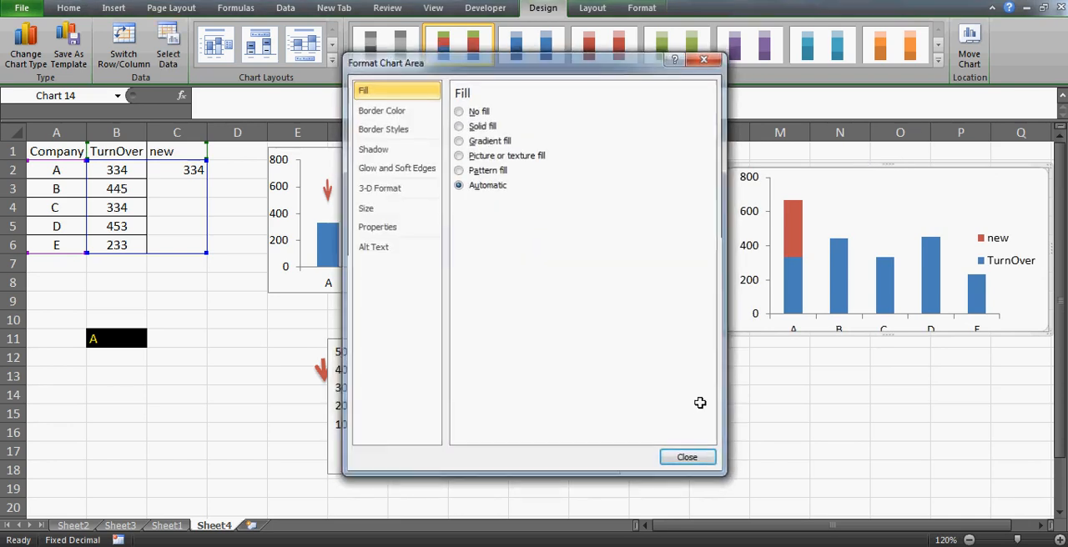
{"action": "left_click_drag", "start_coordinate": [899, 167], "coordinate": [834, 308]}
{"action": "left_click", "coordinate": [813, 261]}
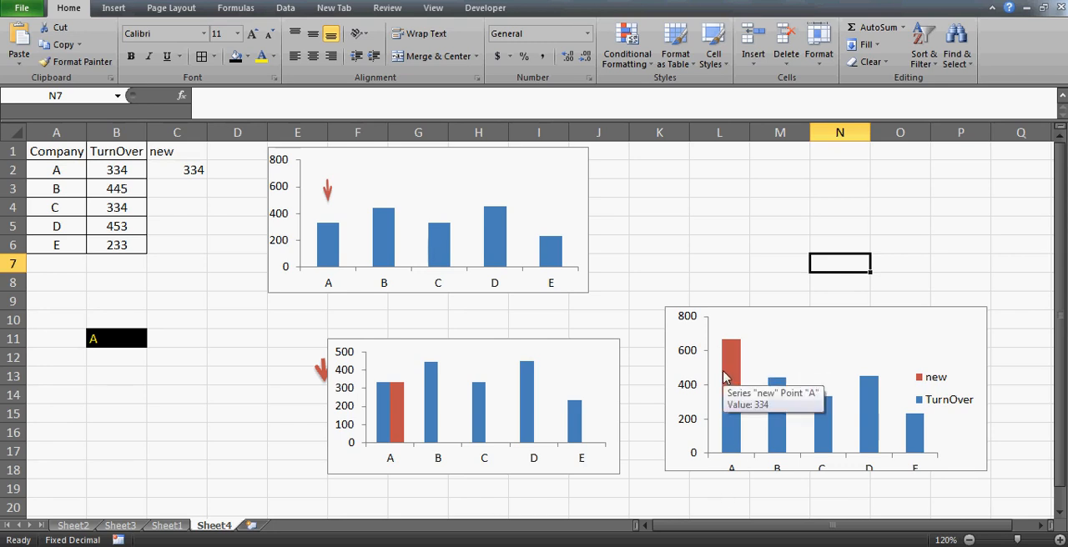
- Enter the column heading "new3" in cell D1
{"action": "left_click", "coordinate": [474, 351]}
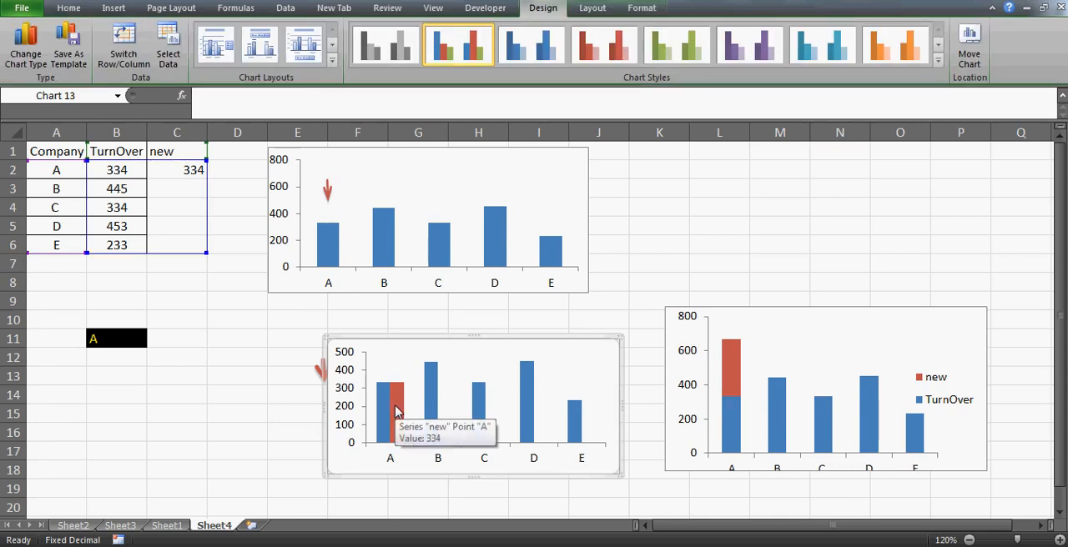
{"action": "left_click", "coordinate": [231, 151]}
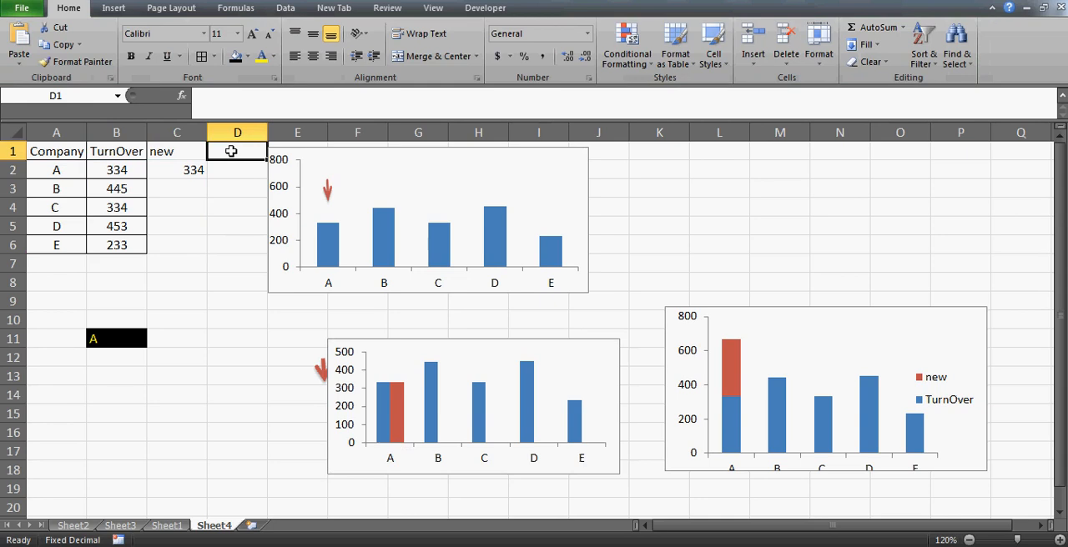
{"action": "type", "text": "new3"}
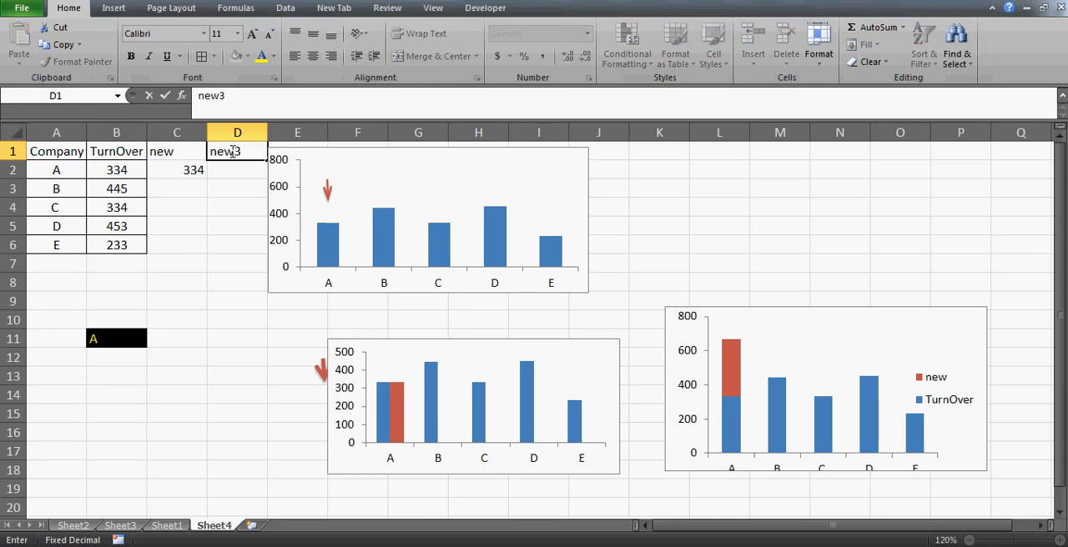
{"action": "key", "text": "Return"}
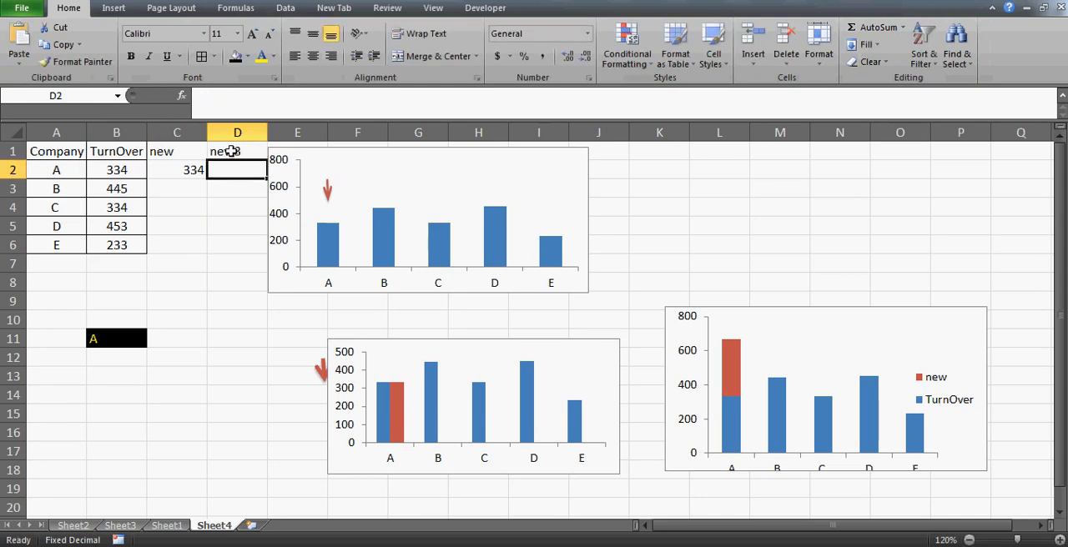
- Fill cells D2:D6 with the values 233, 444, 244, 344 and 344
{"action": "type", "text": "233"}
{"action": "key", "text": "Return"}
{"action": "type", "text": "444"}
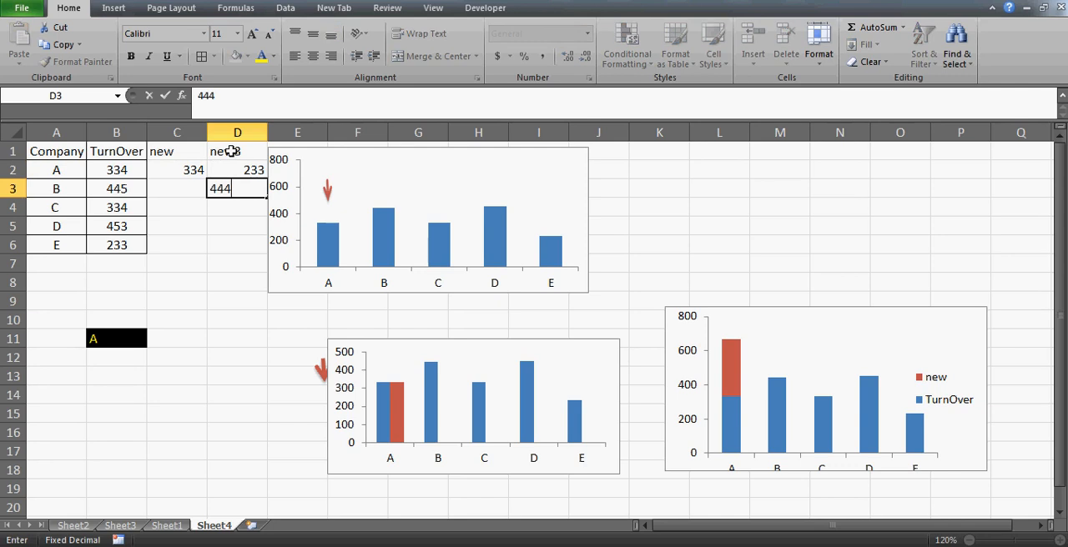
{"action": "key", "text": "Return"}
{"action": "type", "text": "244"}
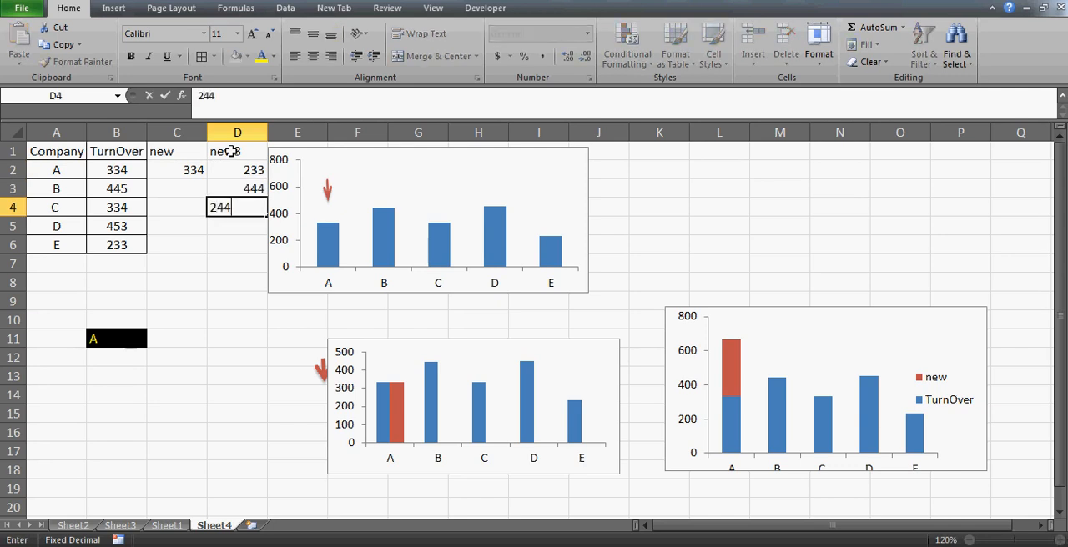
{"action": "key", "text": "Return"}
{"action": "type", "text": "344"}
{"action": "key", "text": "Return"}
{"action": "type", "text": "3444"}
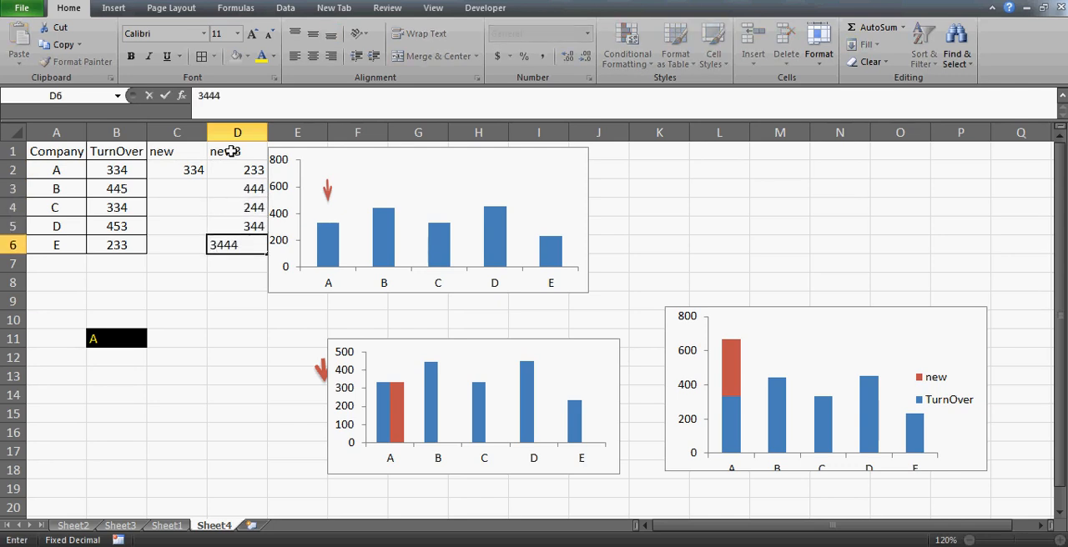
{"action": "key", "text": "BackSpace"}
{"action": "key", "text": "Return"}
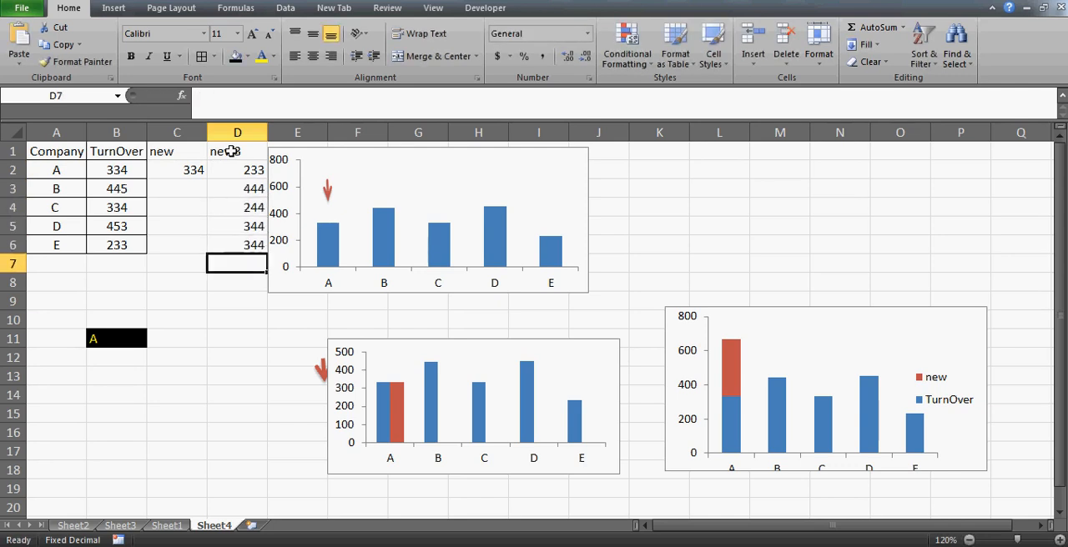
- Add a series to the clustered chart, named from cell D1 with its values taken from D2:D6
{"action": "right_click", "coordinate": [489, 350]}
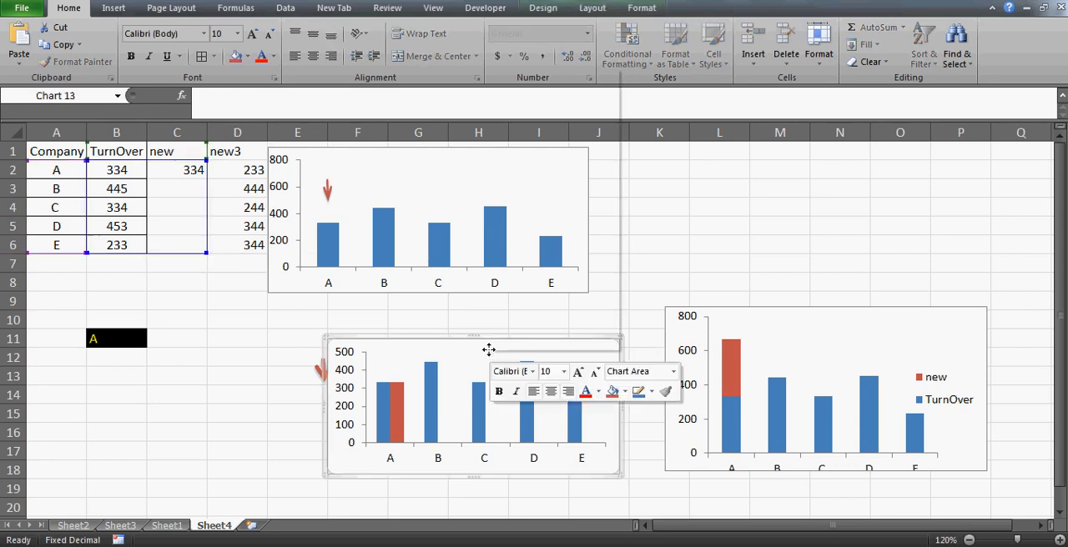
{"action": "left_click", "coordinate": [554, 212]}
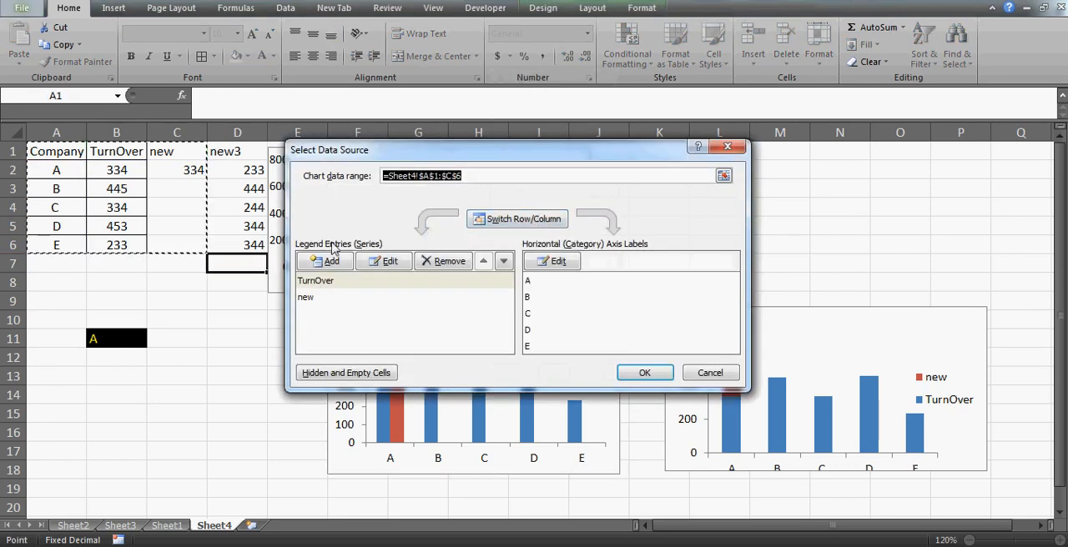
{"action": "left_click", "coordinate": [332, 262]}
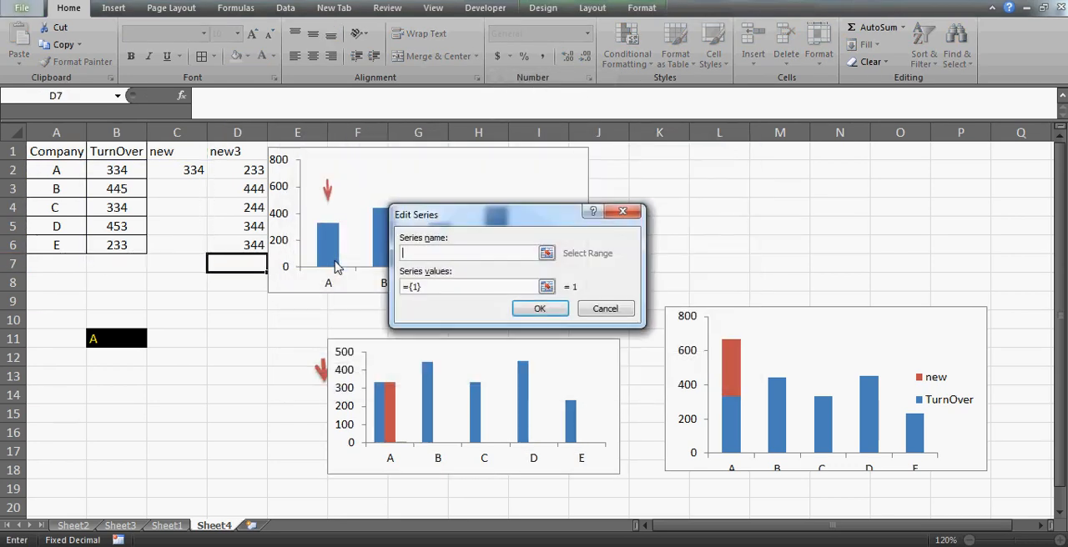
{"action": "left_click", "coordinate": [230, 152]}
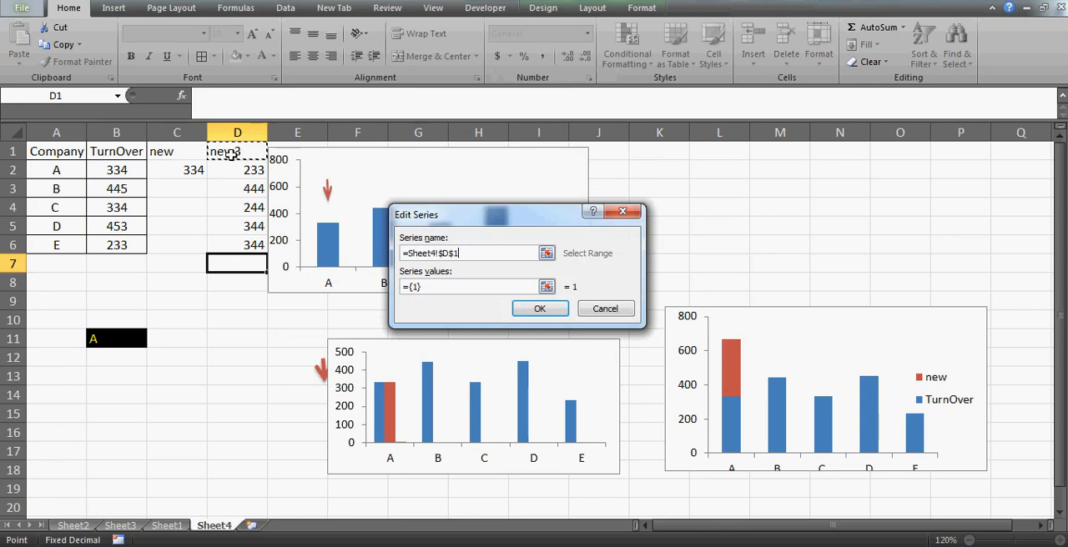
{"action": "left_click", "coordinate": [442, 286]}
{"action": "key", "text": "BackSpace"}
{"action": "key", "text": "BackSpace"}
{"action": "key", "text": "BackSpace"}
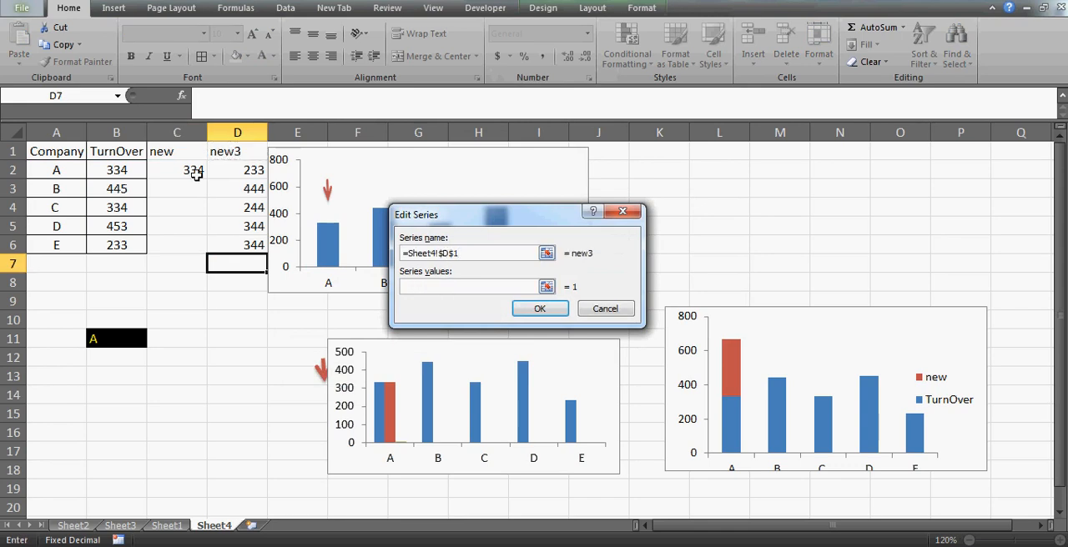
{"action": "left_click_drag", "start_coordinate": [226, 176], "coordinate": [245, 249]}
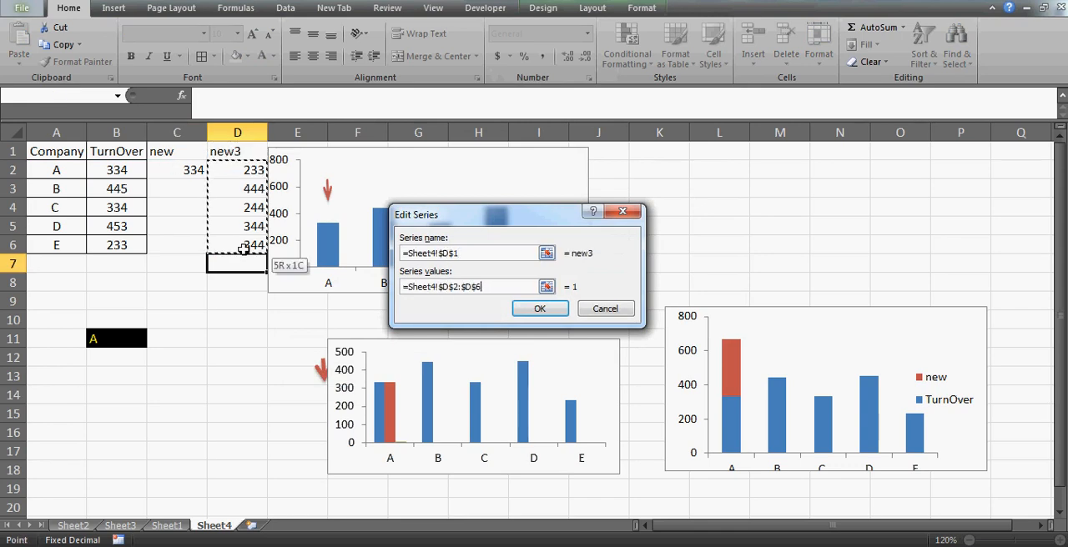
{"action": "left_click", "coordinate": [540, 309]}
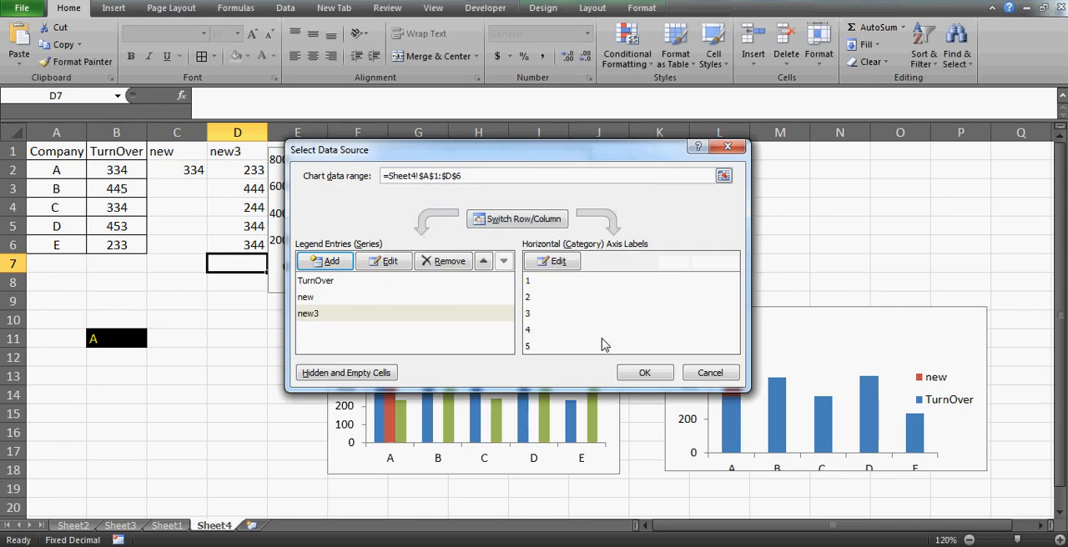
- Set the clustered chart's horizontal axis labels to the company names in A2:A6 and apply the data source changes
{"action": "left_click", "coordinate": [554, 264]}
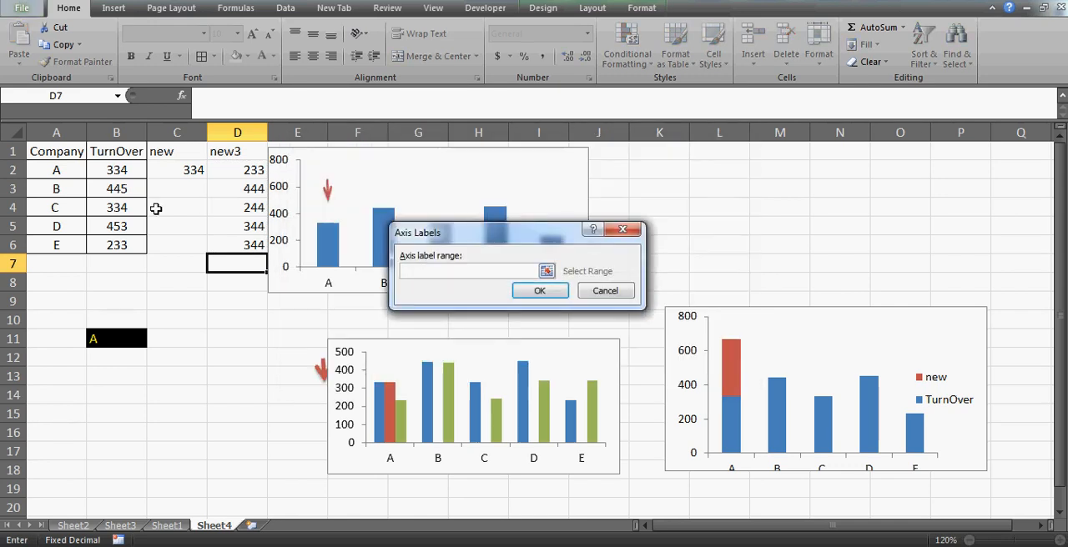
{"action": "left_click_drag", "start_coordinate": [45, 168], "coordinate": [52, 242]}
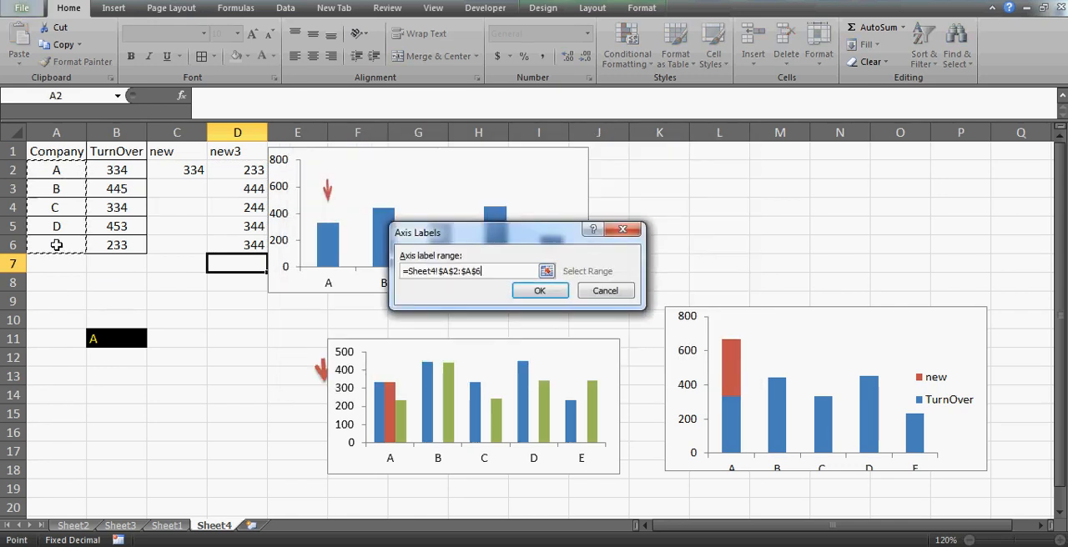
{"action": "left_click", "coordinate": [545, 290]}
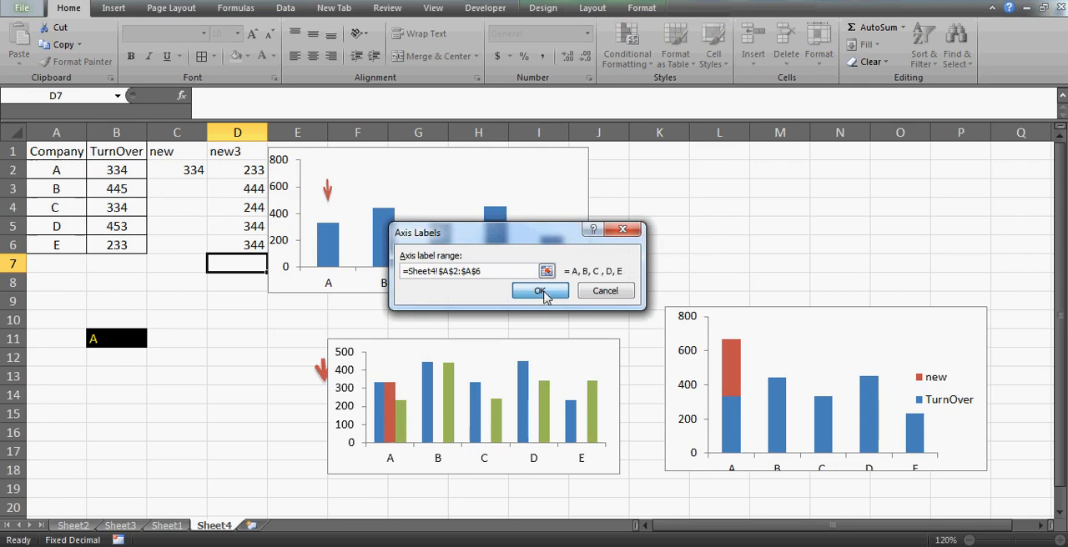
{"action": "left_click", "coordinate": [633, 373]}
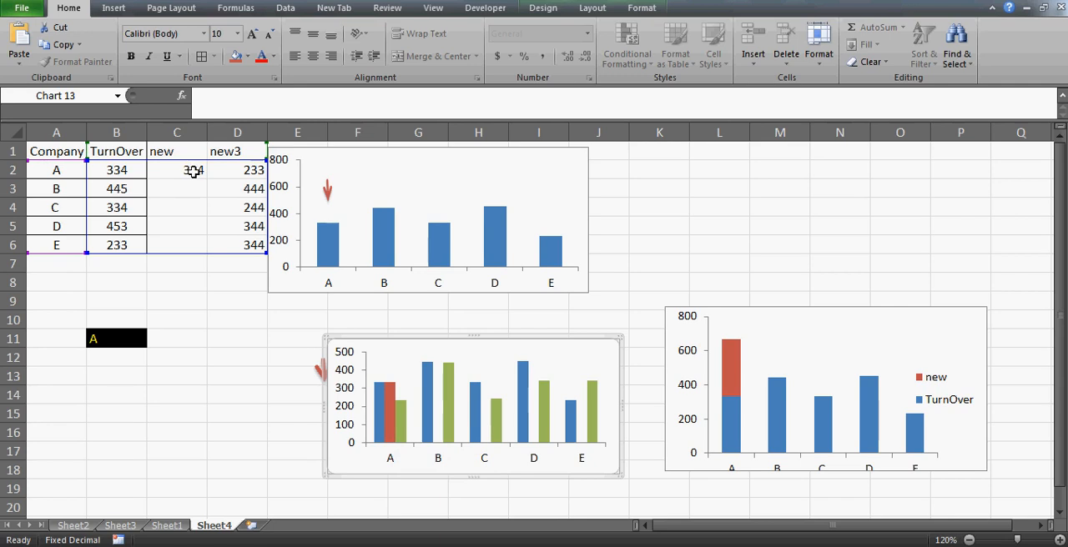
{"action": "mouse_move", "coordinate": [395, 433]}
{"action": "left_click", "coordinate": [180, 188]}
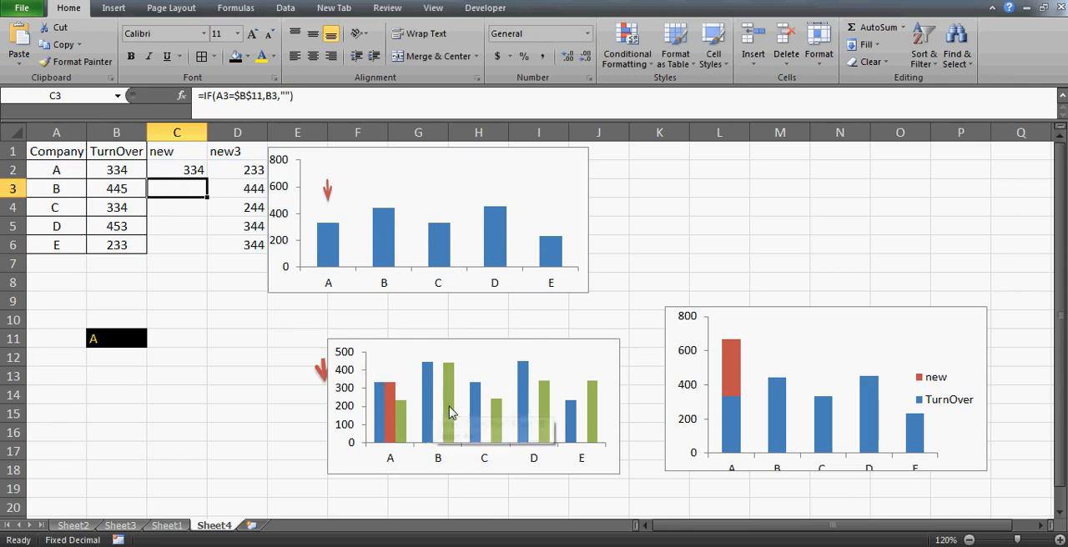
{"action": "mouse_move", "coordinate": [450, 412]}
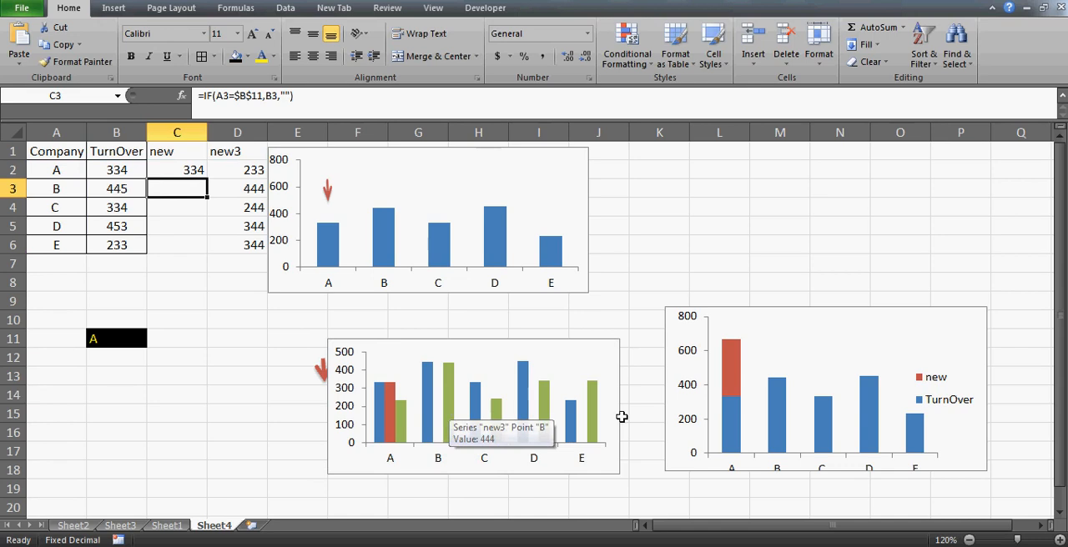
- Add the "new3" series to the stacked chart, taking its name from D1 and its values from D2:D6
{"action": "left_click", "coordinate": [793, 339]}
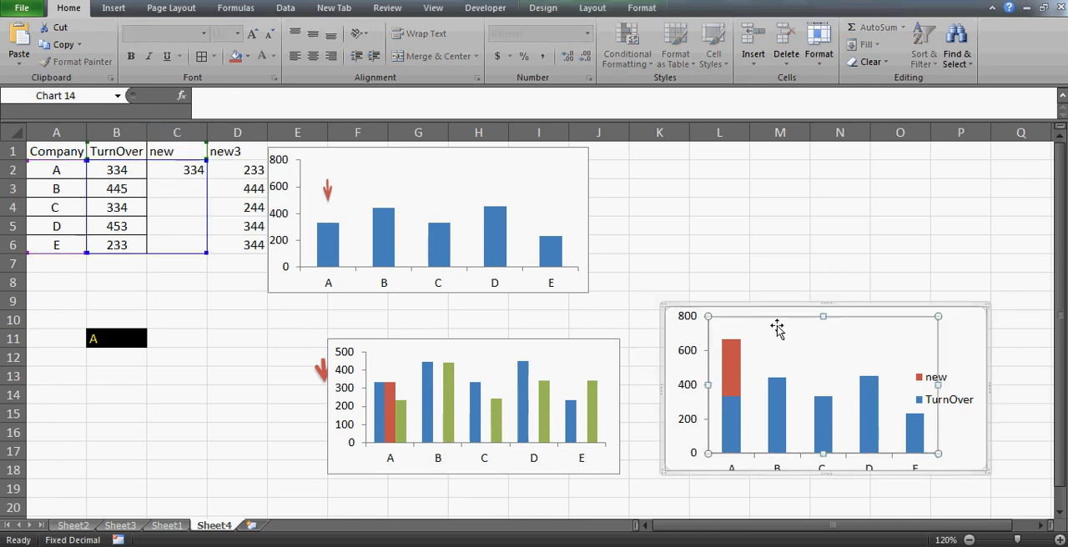
{"action": "right_click", "coordinate": [777, 328]}
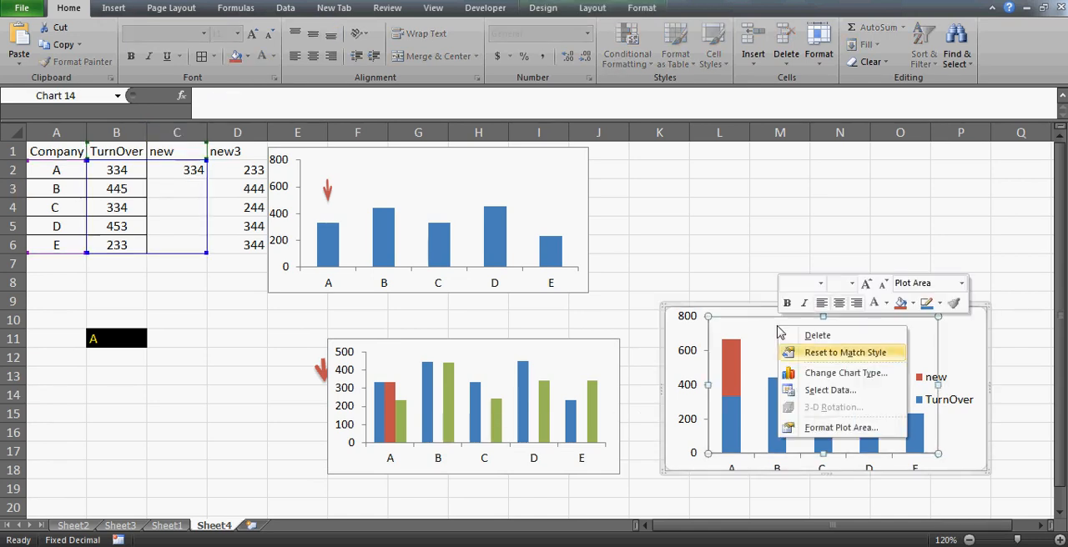
{"action": "left_click", "coordinate": [814, 391]}
{"action": "left_click", "coordinate": [331, 264]}
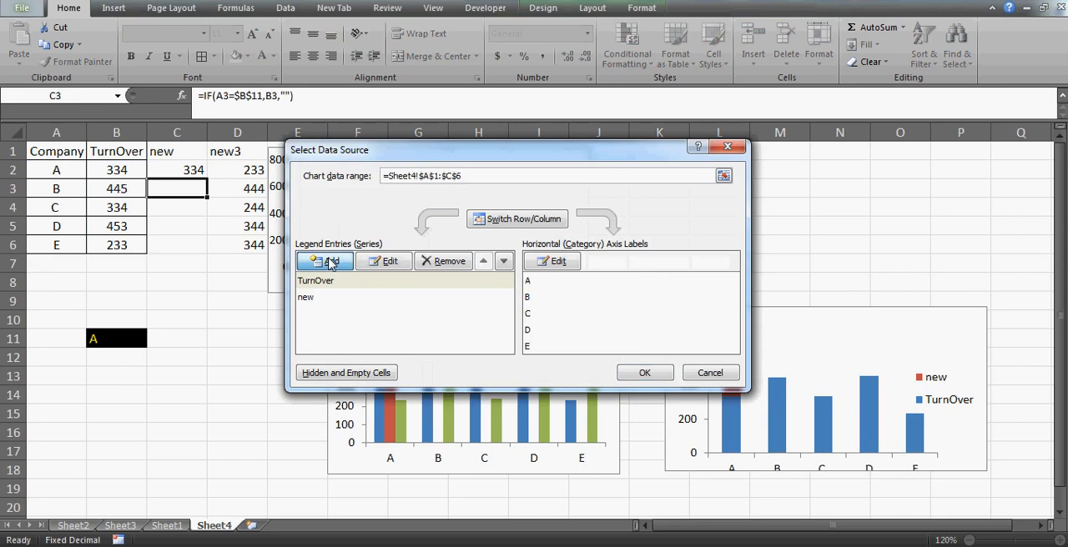
{"action": "left_click", "coordinate": [236, 152]}
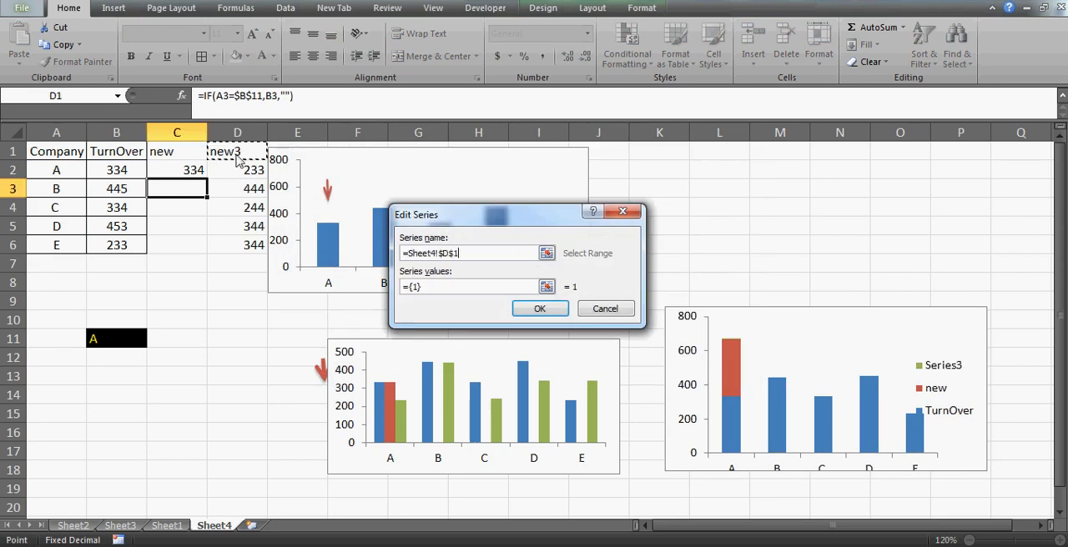
{"action": "left_click", "coordinate": [435, 288]}
{"action": "key", "text": "BackSpace"}
{"action": "key", "text": "BackSpace"}
{"action": "key", "text": "BackSpace"}
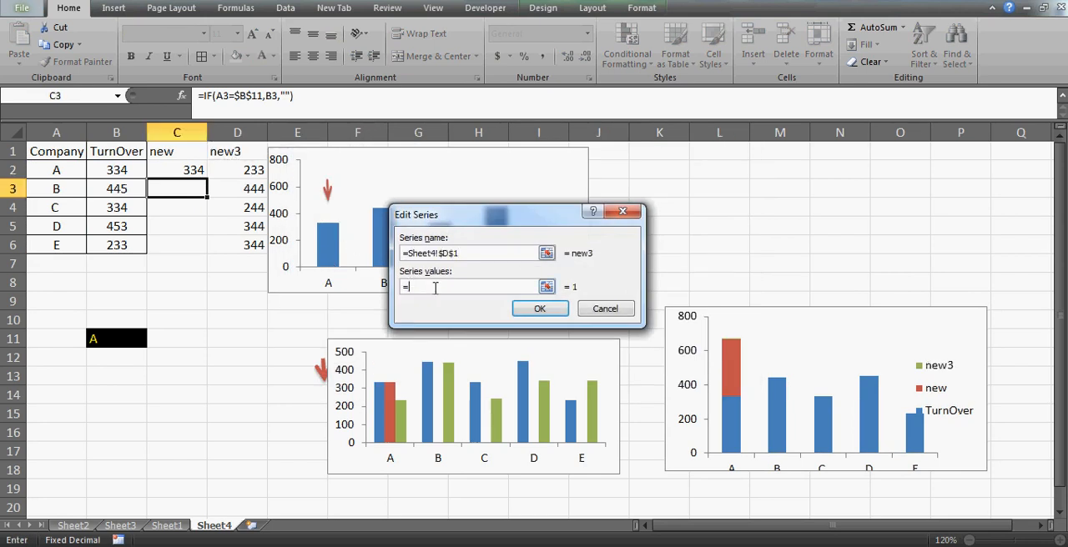
{"action": "left_click_drag", "start_coordinate": [244, 171], "coordinate": [238, 249]}
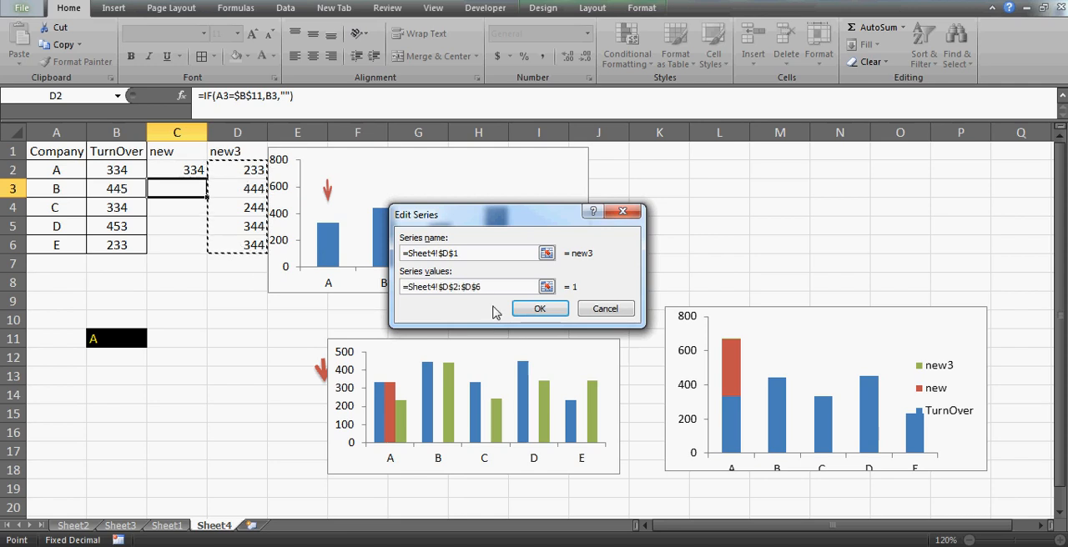
{"action": "left_click", "coordinate": [540, 308]}
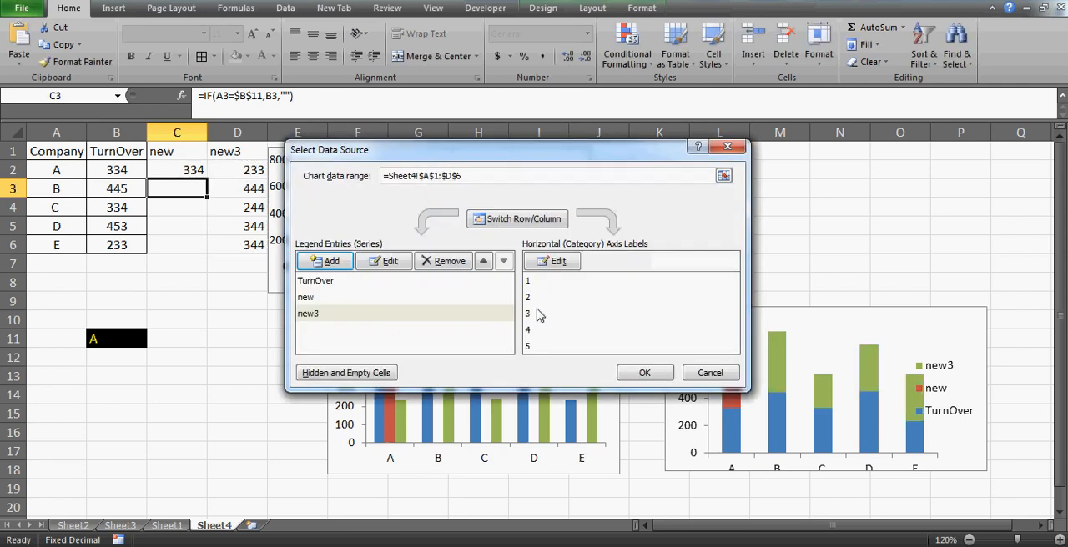
- Use A2:A6 as the stacked chart's horizontal axis labels and apply the data source changes
{"action": "left_click", "coordinate": [552, 262]}
{"action": "left_click_drag", "start_coordinate": [63, 171], "coordinate": [71, 245]}
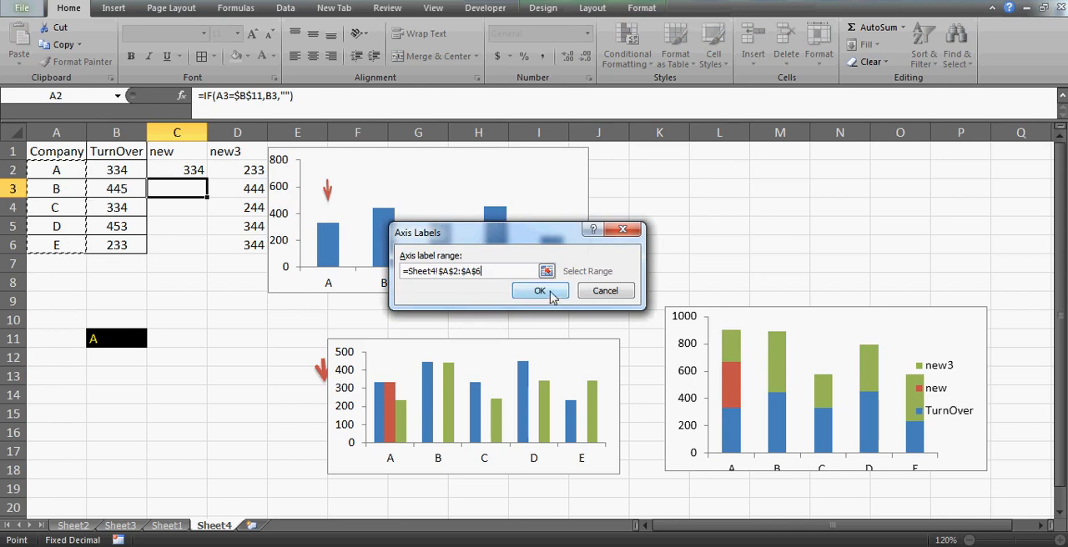
{"action": "left_click", "coordinate": [540, 291]}
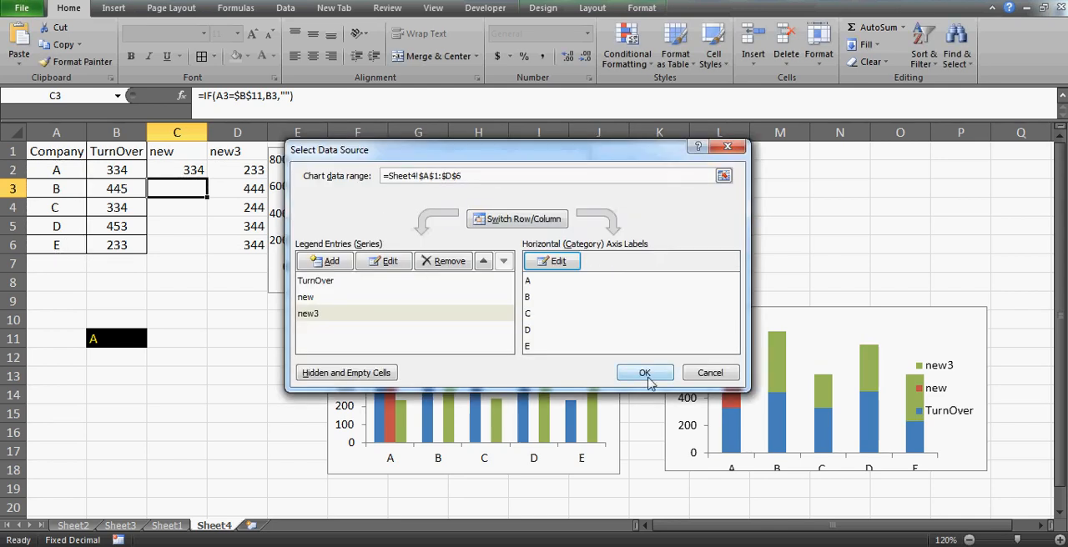
{"action": "left_click", "coordinate": [645, 373]}
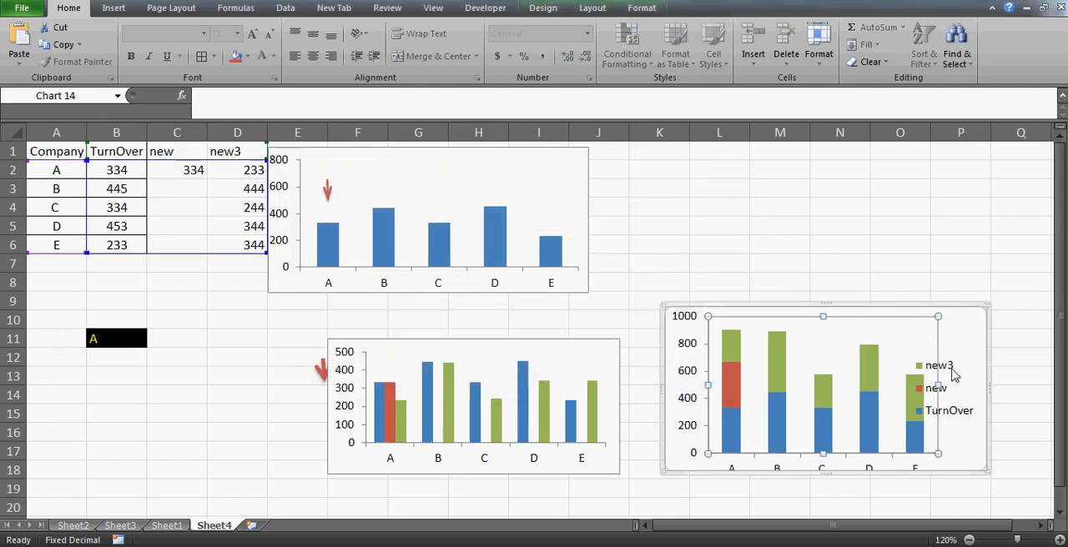
- Delete the legend from the stacked chart
{"action": "left_click", "coordinate": [964, 417]}
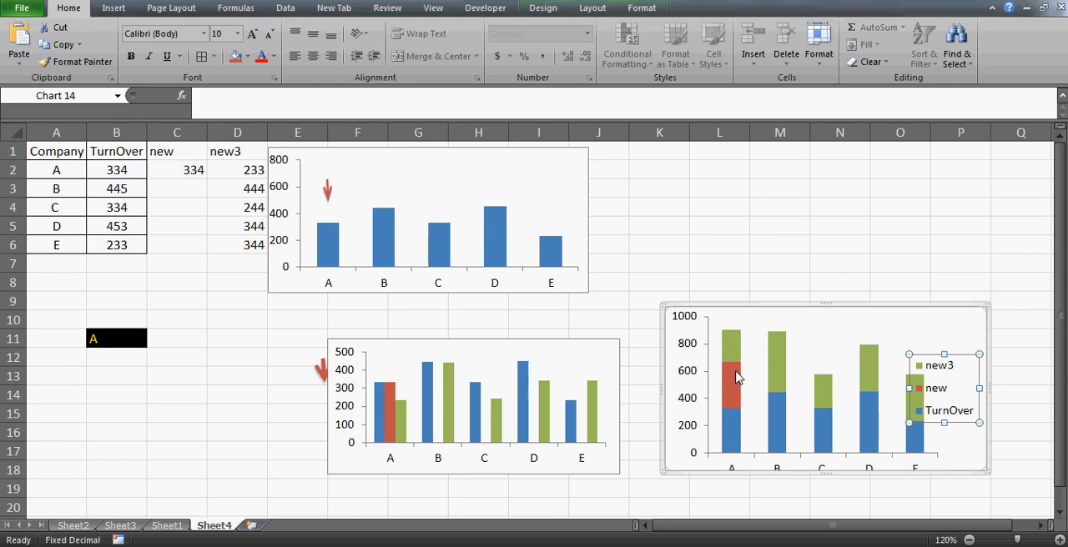
{"action": "left_click", "coordinate": [840, 320]}
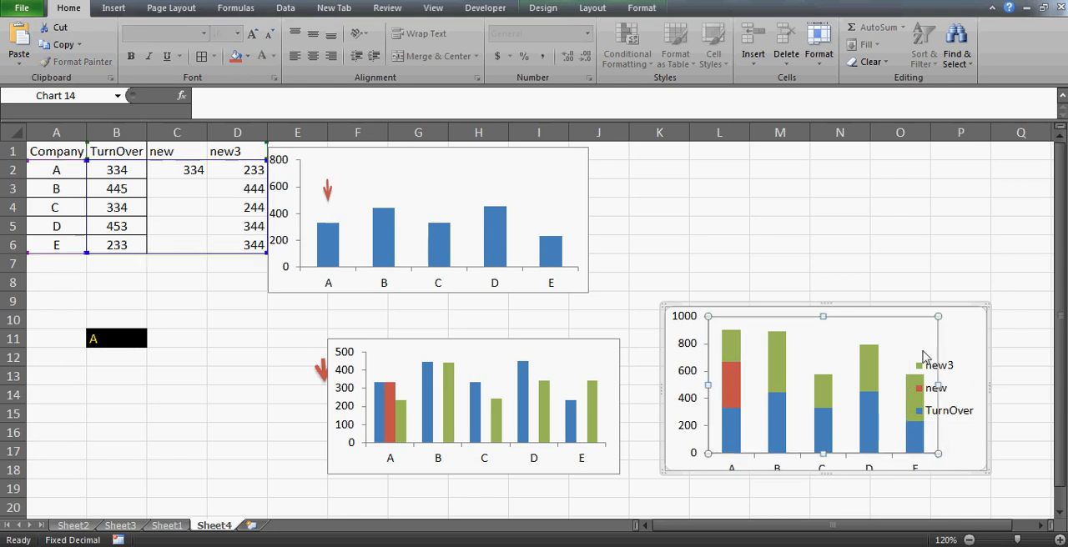
{"action": "left_click", "coordinate": [949, 372]}
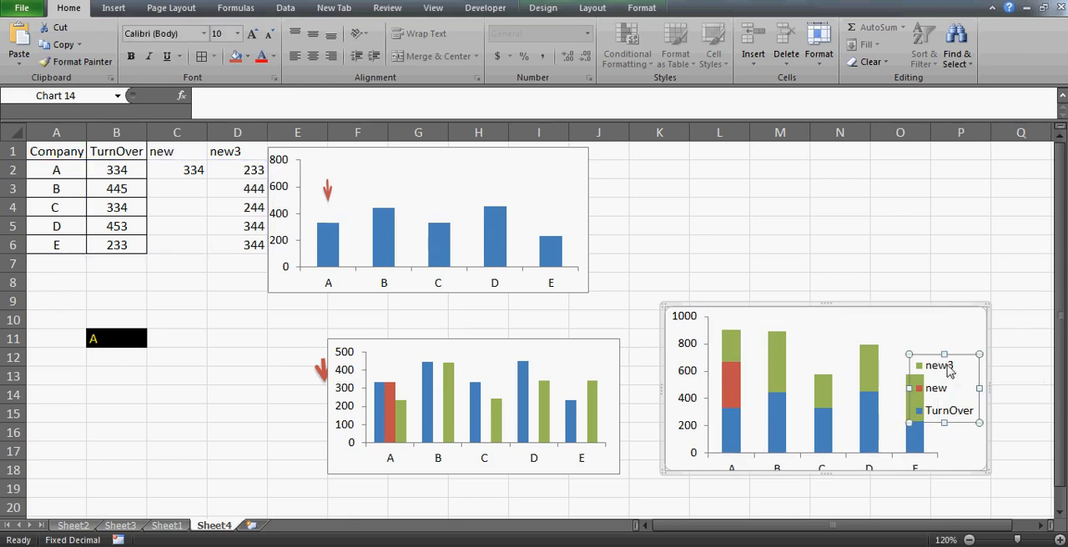
{"action": "key", "text": "Delete"}
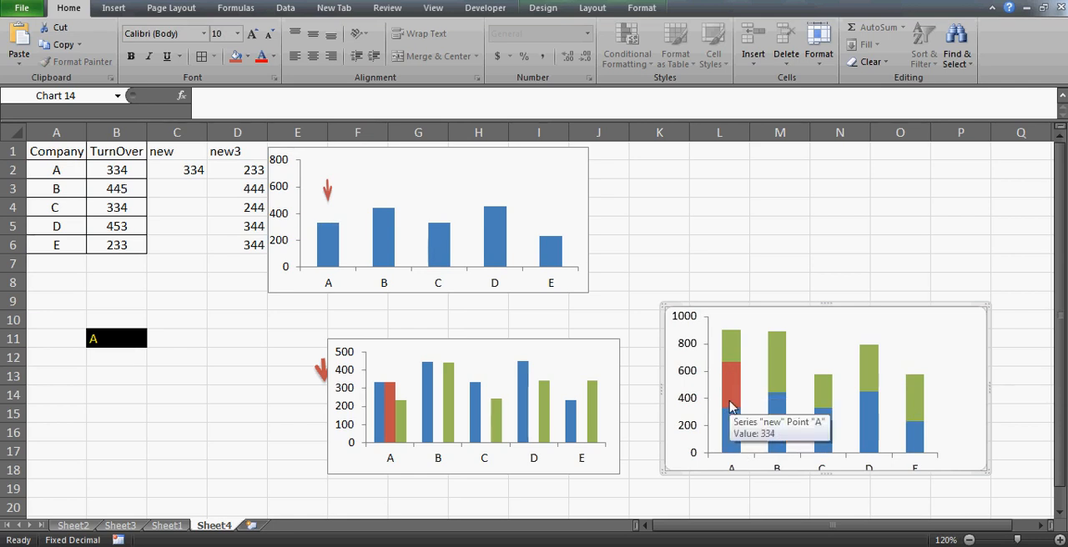
- Compare company B's TurnOver and "new3" values in the table with the segments of its column in the stacked chart
{"action": "mouse_move", "coordinate": [734, 377]}
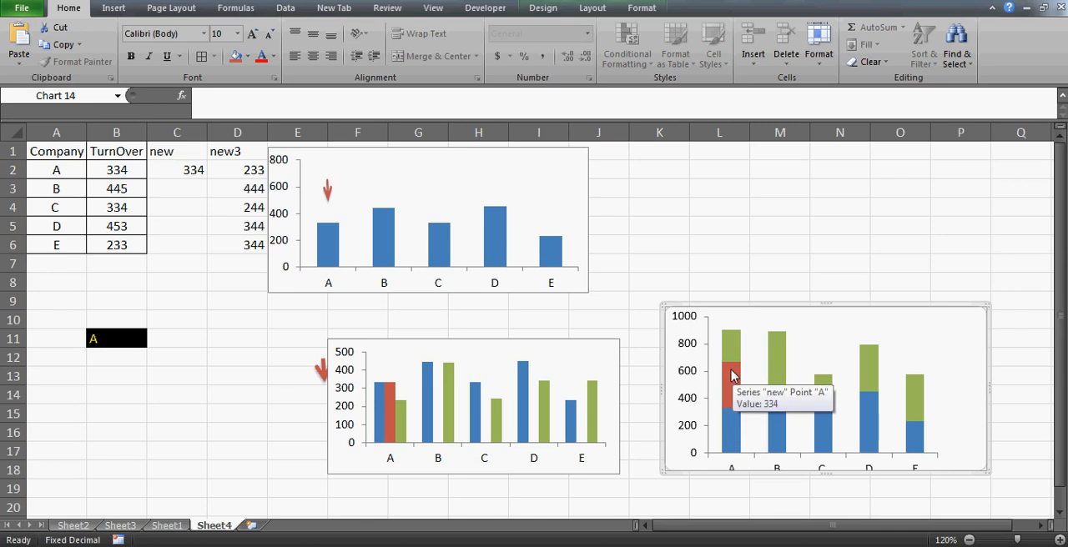
{"action": "left_click", "coordinate": [100, 189]}
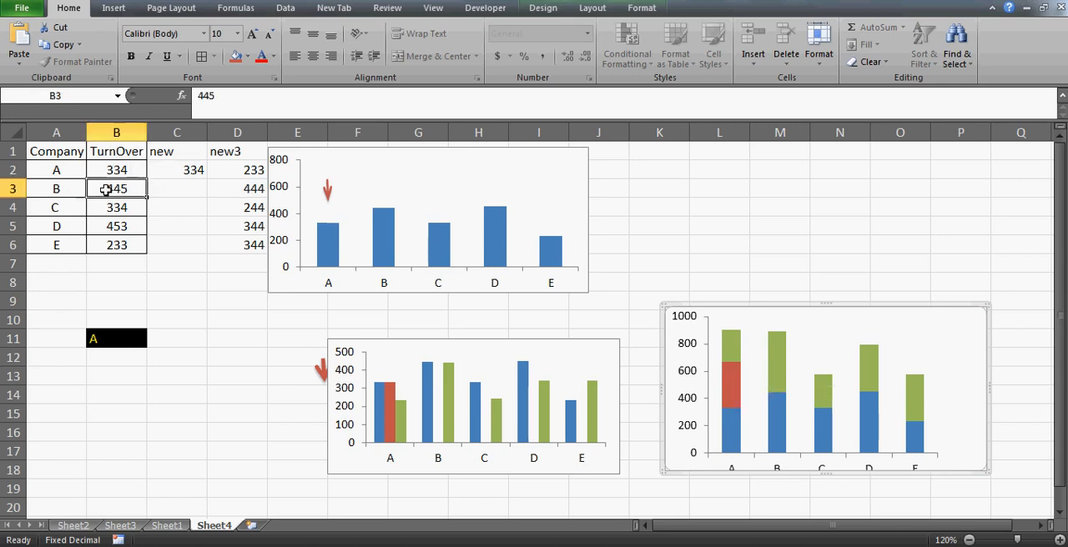
{"action": "left_click", "coordinate": [236, 194]}
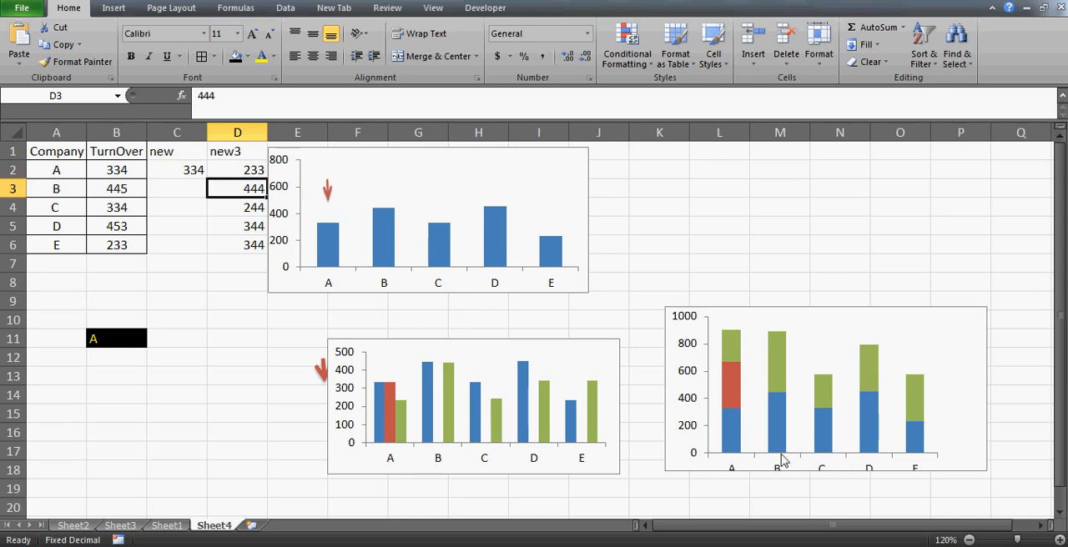
{"action": "mouse_move", "coordinate": [781, 424]}
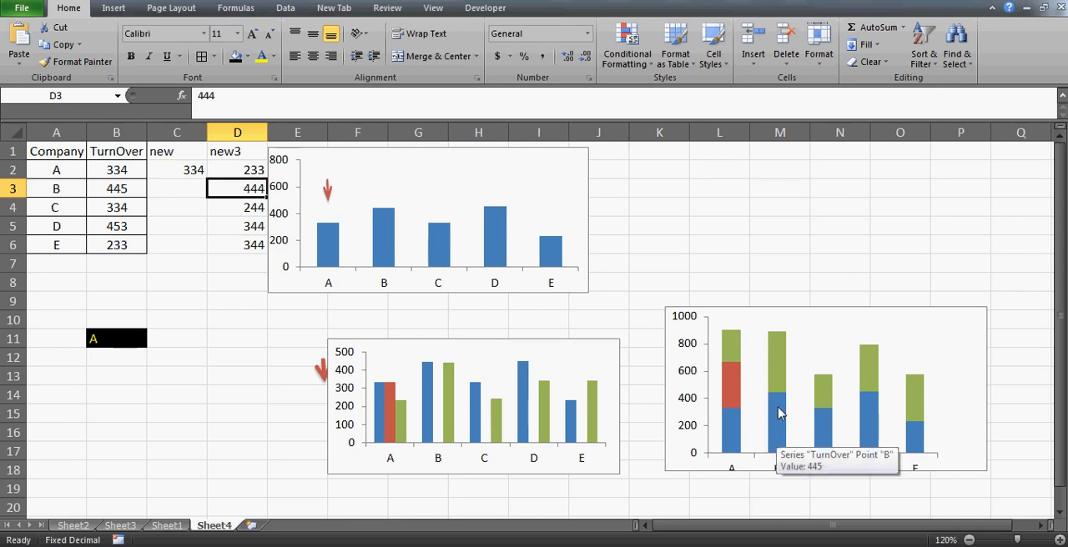
{"action": "left_click", "coordinate": [116, 150]}
{"action": "left_click", "coordinate": [240, 186]}
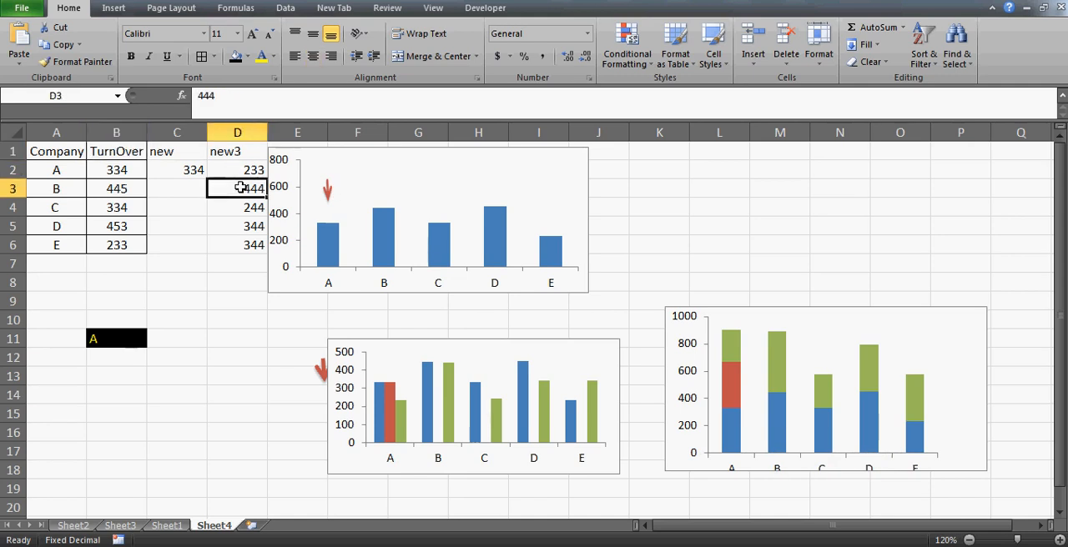
{"action": "mouse_move", "coordinate": [772, 400]}
- Fill the "new3" series in the stacked chart with the light grey-beige theme colour
{"action": "mouse_move", "coordinate": [820, 382]}
{"action": "left_click", "coordinate": [775, 361]}
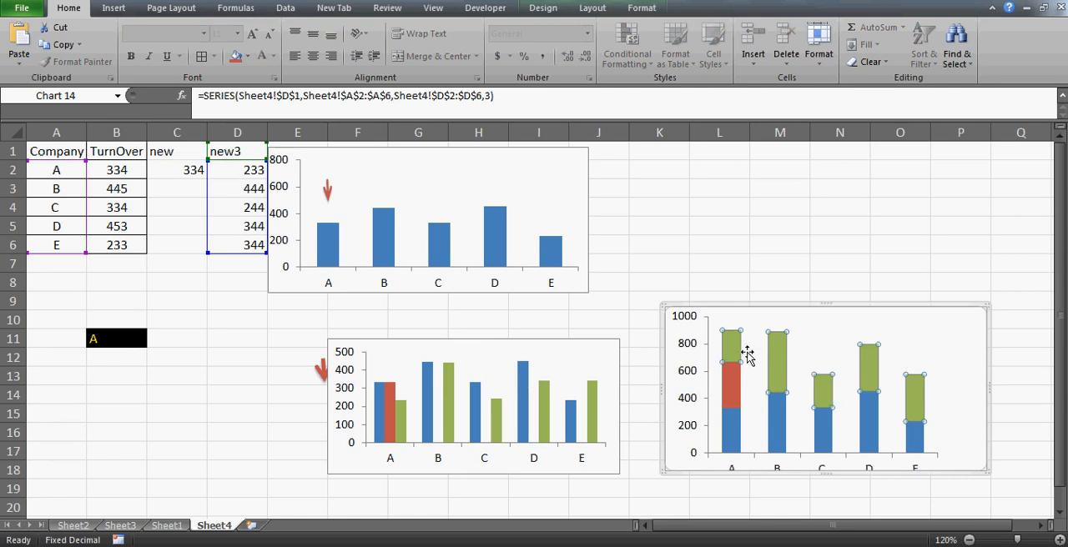
{"action": "mouse_move", "coordinate": [781, 371]}
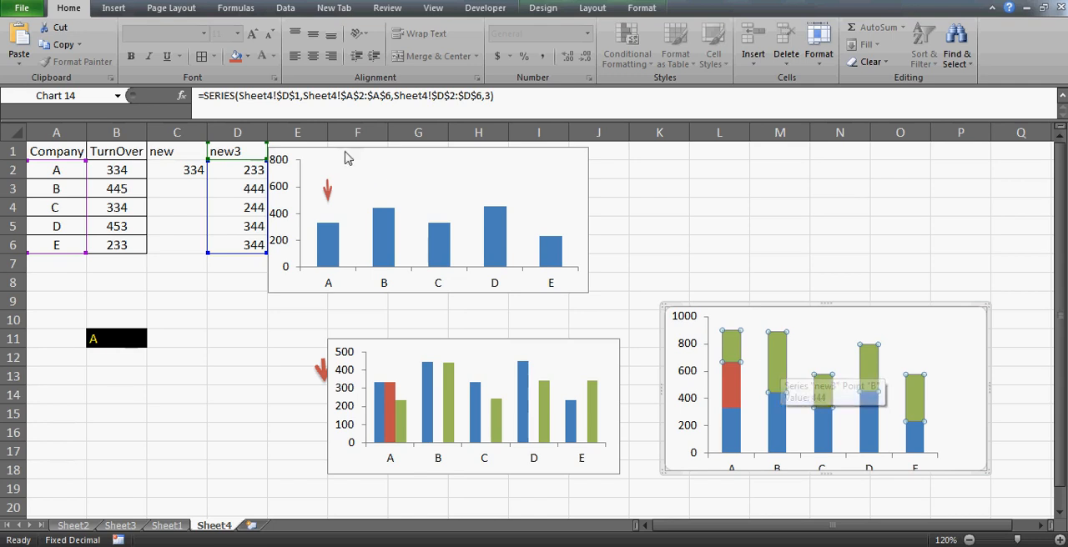
{"action": "left_click", "coordinate": [248, 57]}
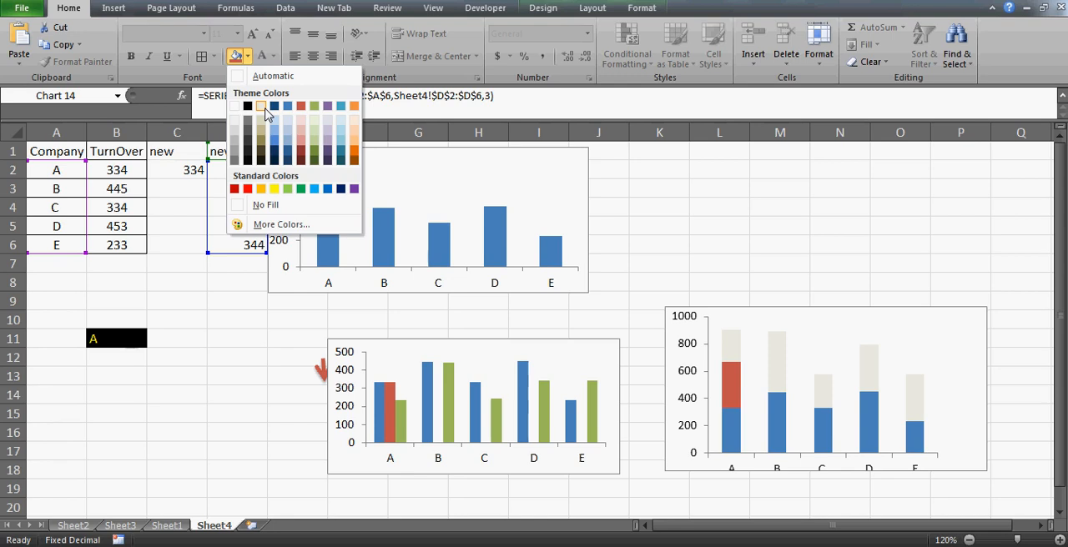
{"action": "left_click", "coordinate": [266, 115]}
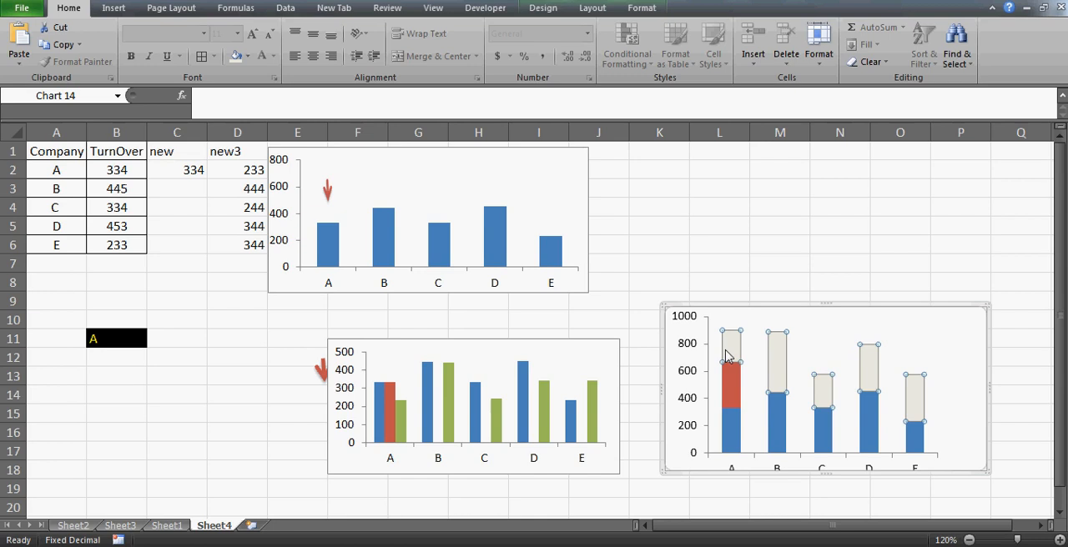
- Move the loose red arrow clear of the clustered chart and paste the arrow as the "new3" series fill in the stacked chart
{"action": "mouse_move", "coordinate": [730, 356]}
{"action": "mouse_move", "coordinate": [331, 199]}
{"action": "left_click", "coordinate": [322, 371]}
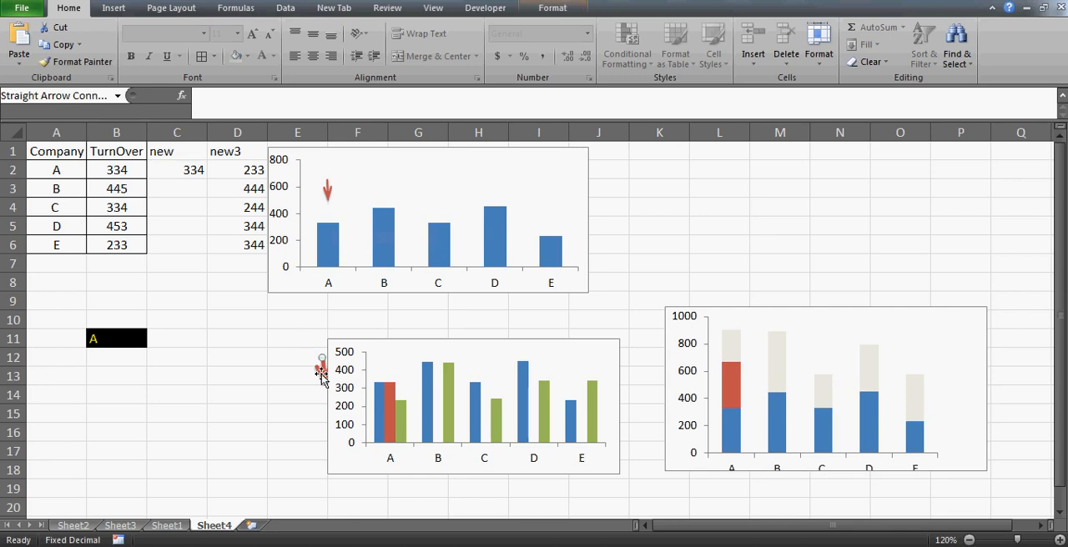
{"action": "left_click_drag", "start_coordinate": [322, 372], "coordinate": [259, 366]}
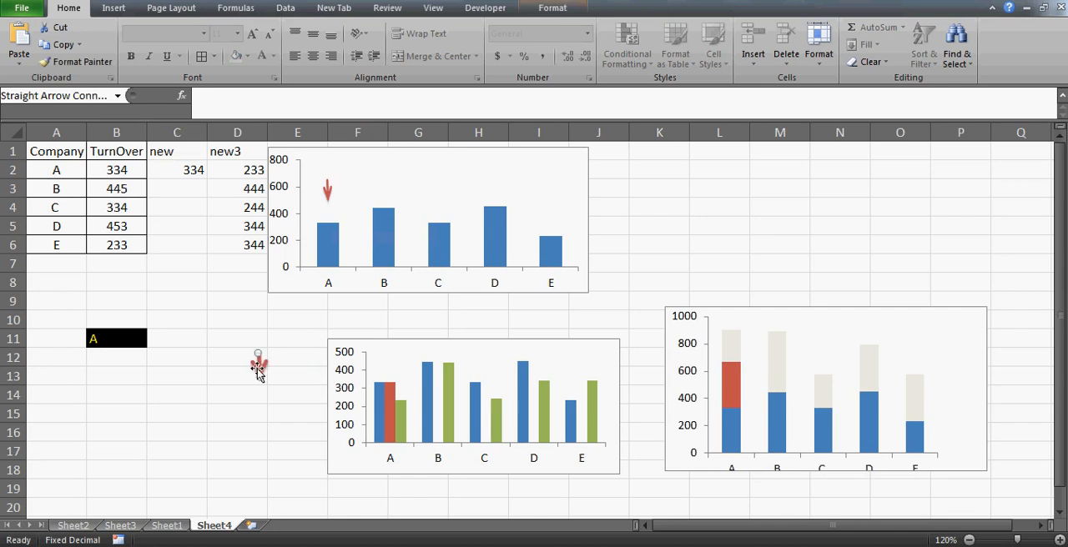
{"action": "left_click", "coordinate": [730, 362]}
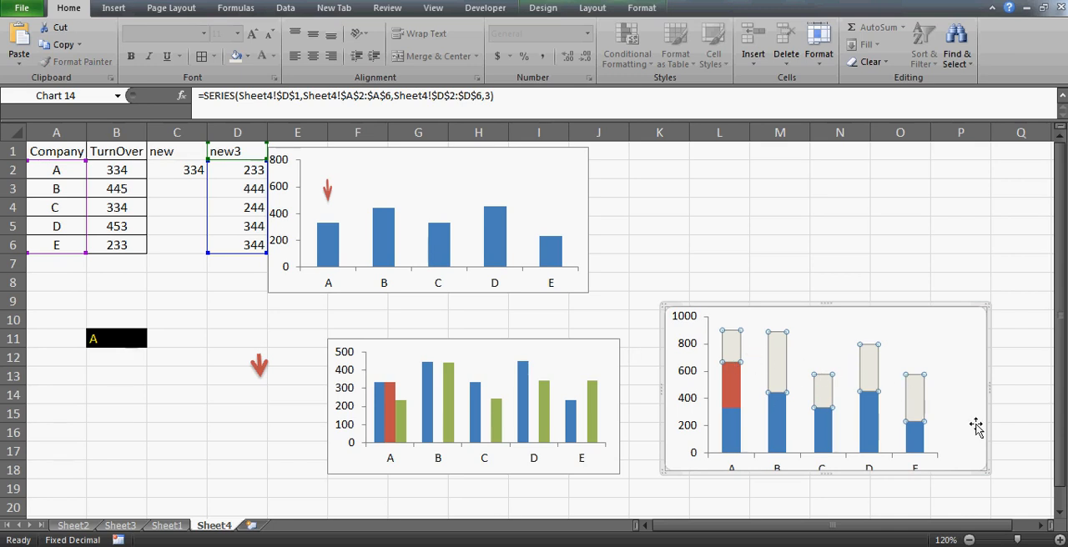
{"action": "key", "text": "ctrl+v"}
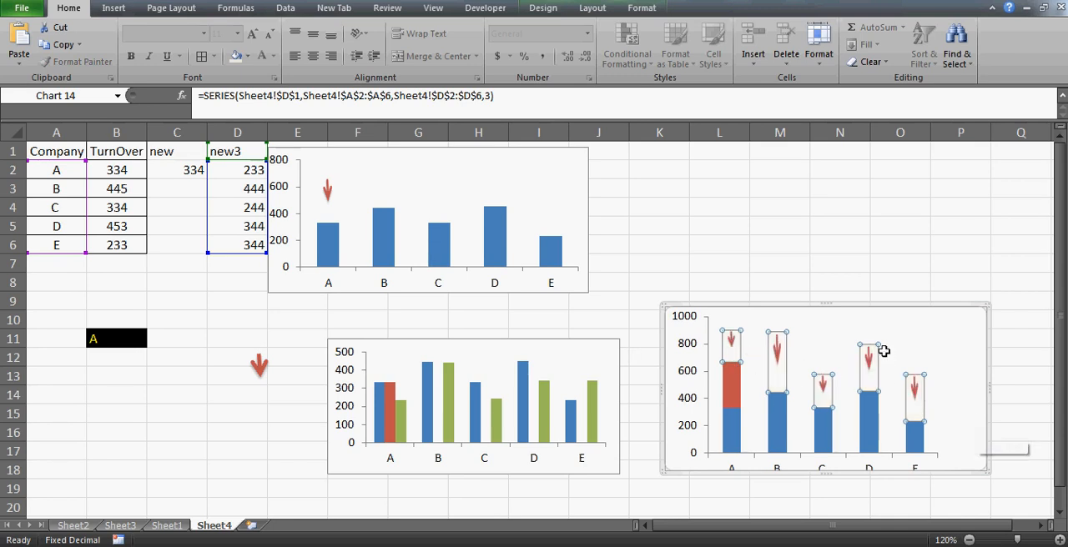
{"action": "left_click", "coordinate": [828, 244]}
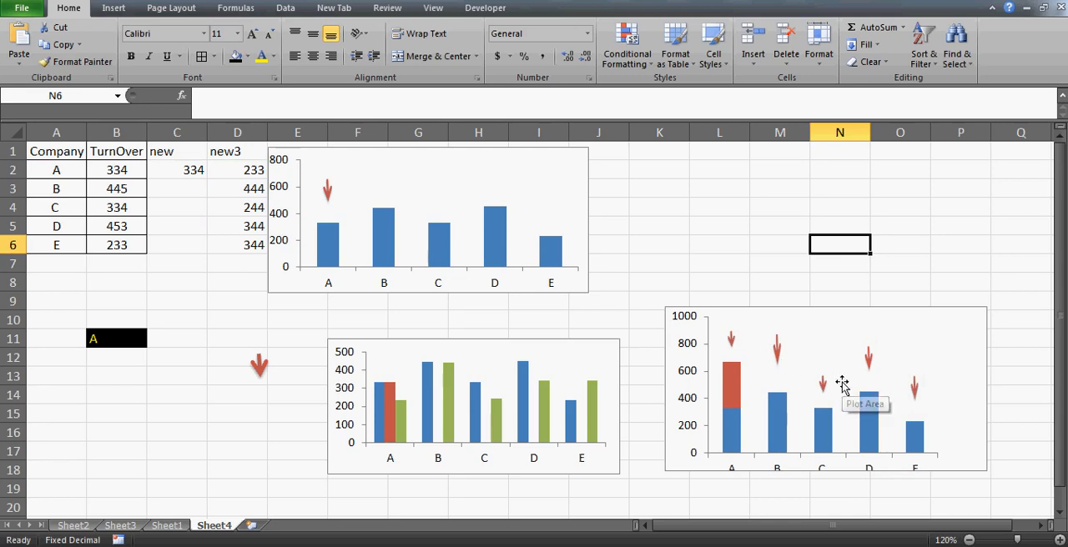
- Compare the arrows in the stacked chart with the "new3" values in D2:D6
{"action": "mouse_move", "coordinate": [731, 346]}
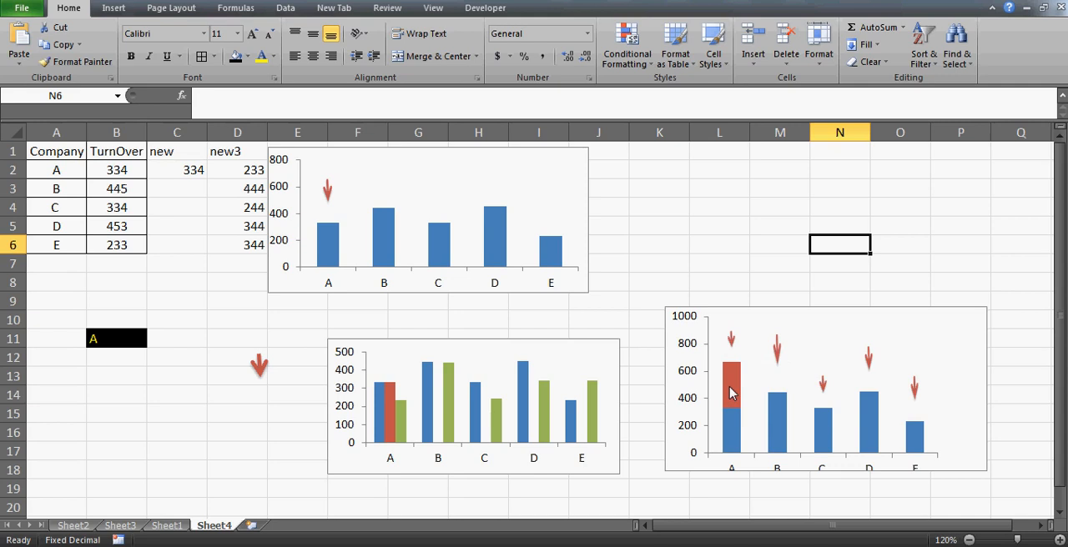
{"action": "mouse_move", "coordinate": [731, 393]}
{"action": "left_click", "coordinate": [233, 170]}
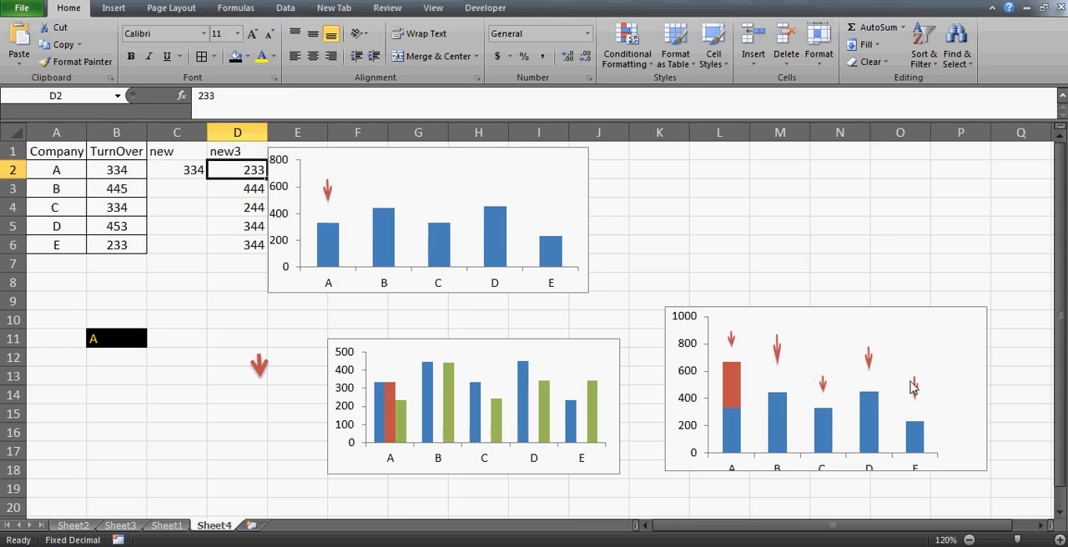
{"action": "key", "text": "shift+Down"}
{"action": "key", "text": "shift+Down"}
{"action": "key", "text": "shift+Down"}
{"action": "key", "text": "shift+Down"}
{"action": "mouse_move", "coordinate": [340, 223]}
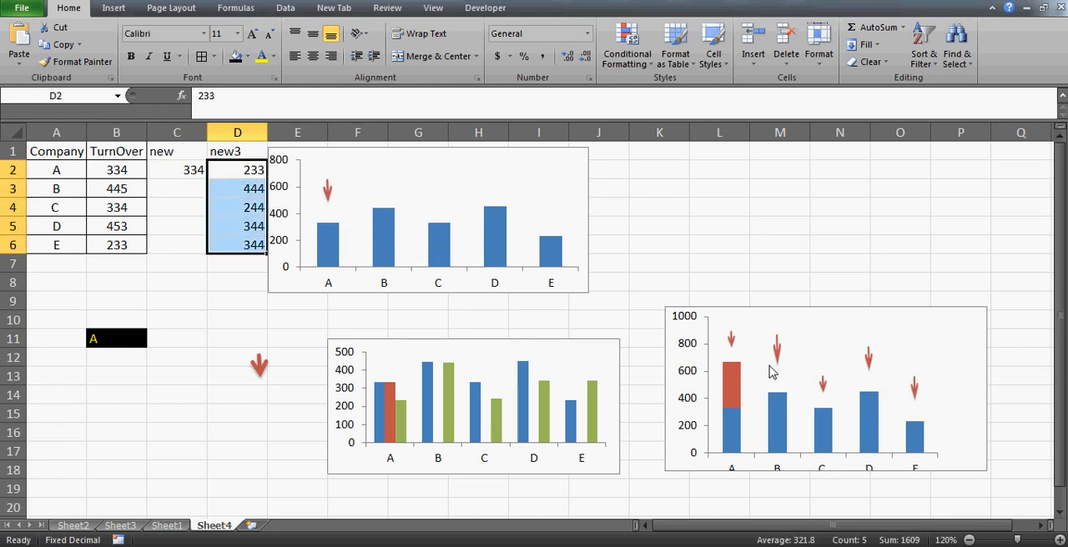
- Examine how the "new" formulas in C2:C6 depend on the company chosen in B11 and relate to the stacked chart
{"action": "left_click", "coordinate": [171, 170]}
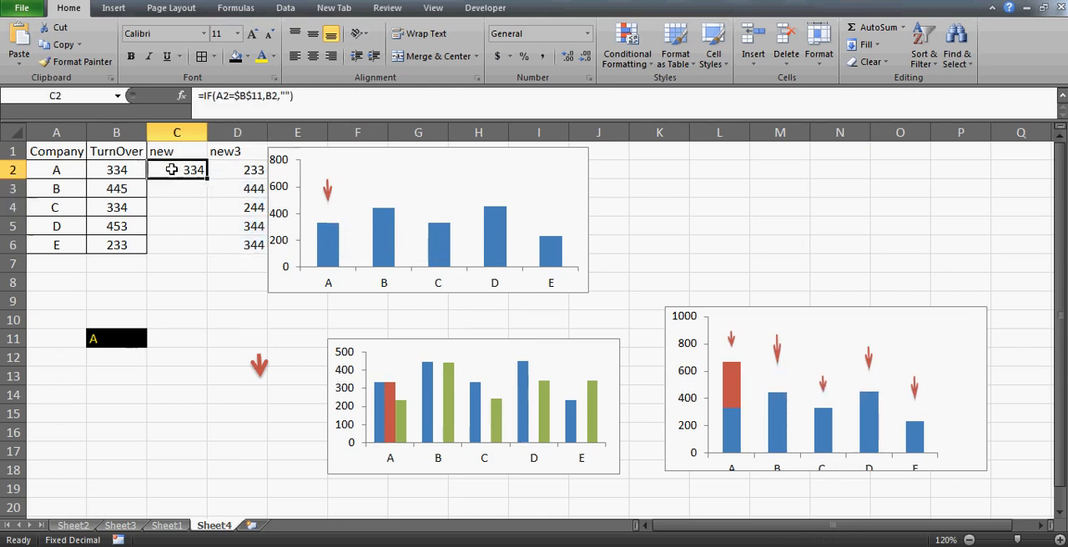
{"action": "key", "text": "Left"}
{"action": "key", "text": "Right"}
{"action": "key", "text": "shift+Down"}
{"action": "key", "text": "shift+Down"}
{"action": "key", "text": "shift+Down"}
{"action": "key", "text": "shift+Down"}
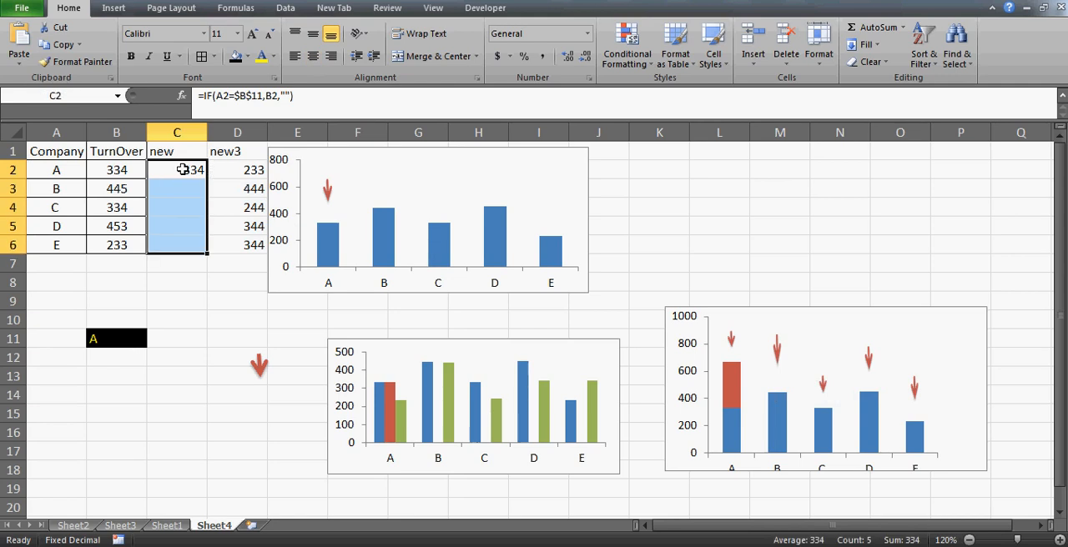
{"action": "left_click", "coordinate": [121, 339]}
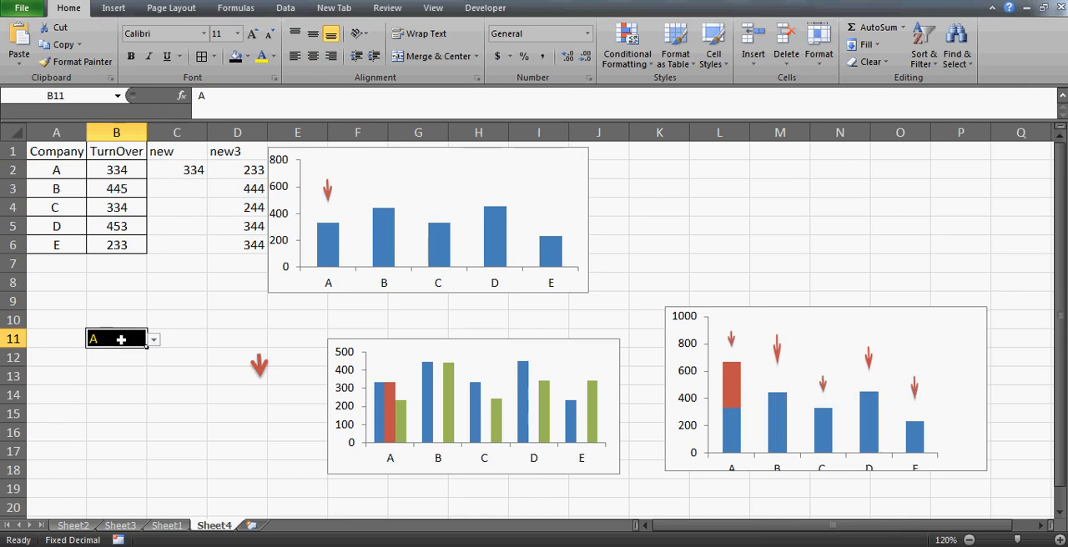
{"action": "left_click", "coordinate": [173, 172]}
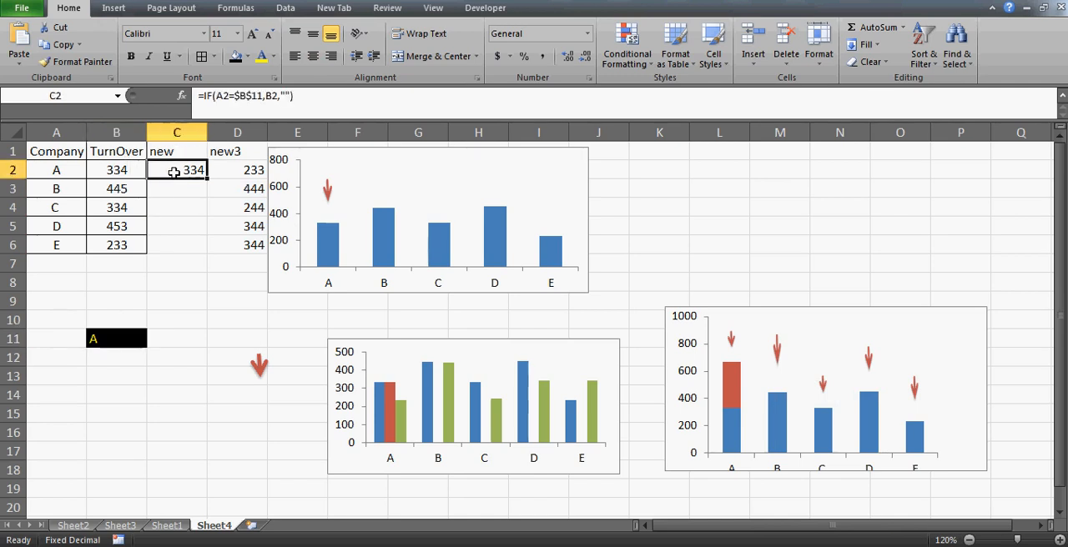
{"action": "key", "text": "shift+Down"}
{"action": "key", "text": "shift+Down"}
{"action": "key", "text": "shift+Down"}
{"action": "key", "text": "shift+Down"}
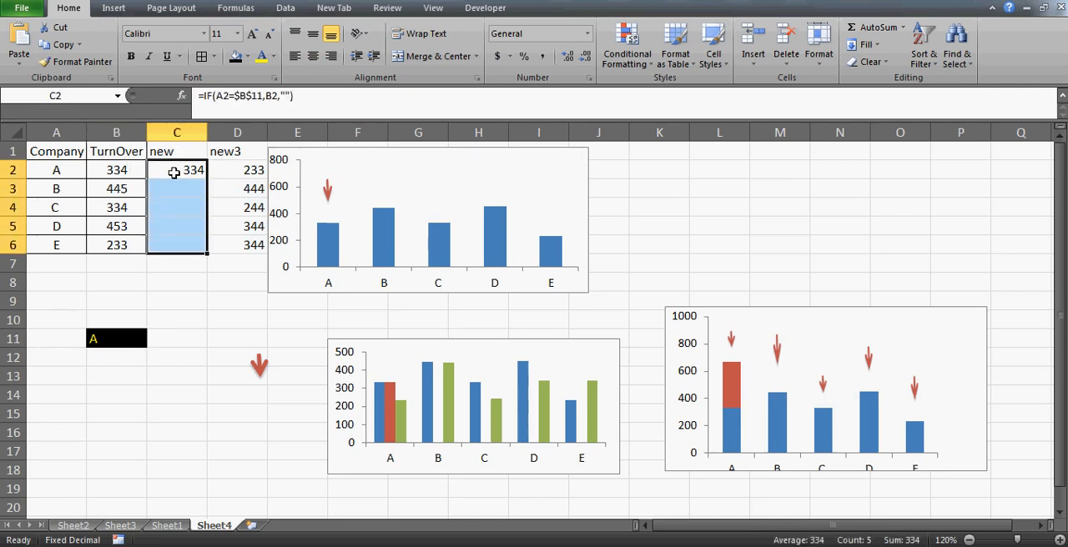
{"action": "left_click", "coordinate": [113, 339]}
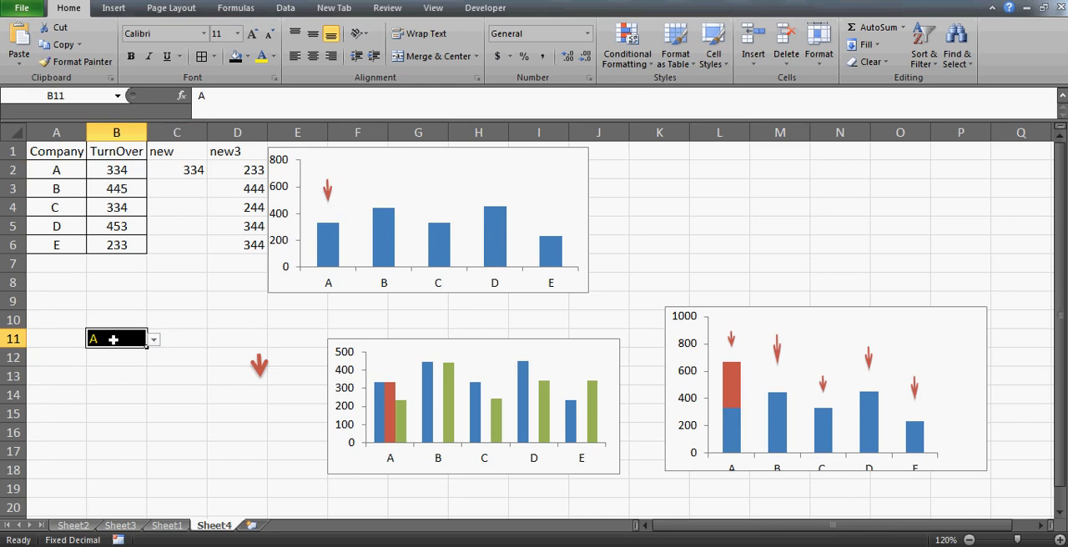
{"action": "left_click", "coordinate": [190, 168]}
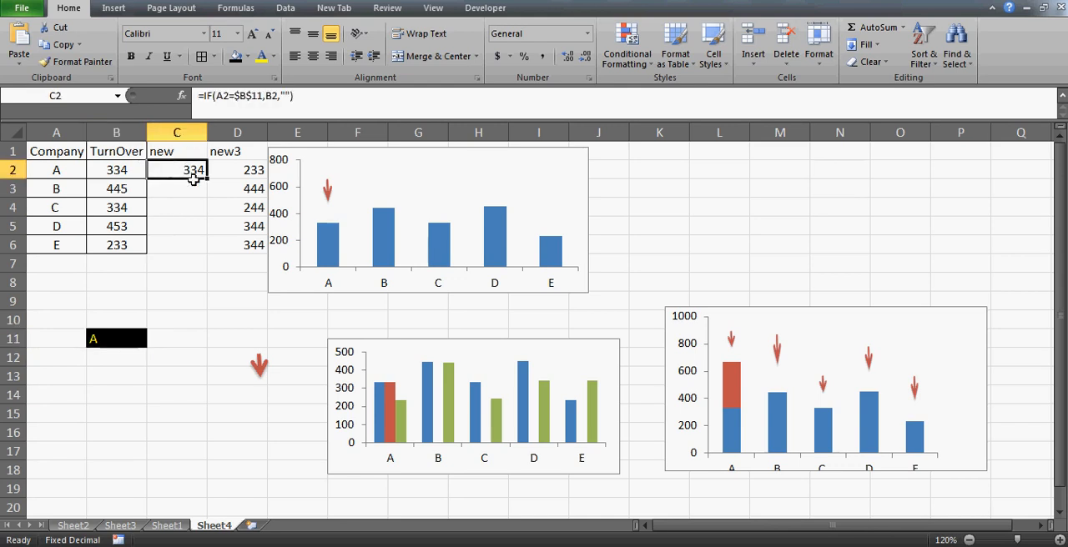
{"action": "left_click", "coordinate": [165, 206]}
{"action": "key", "text": "Up"}
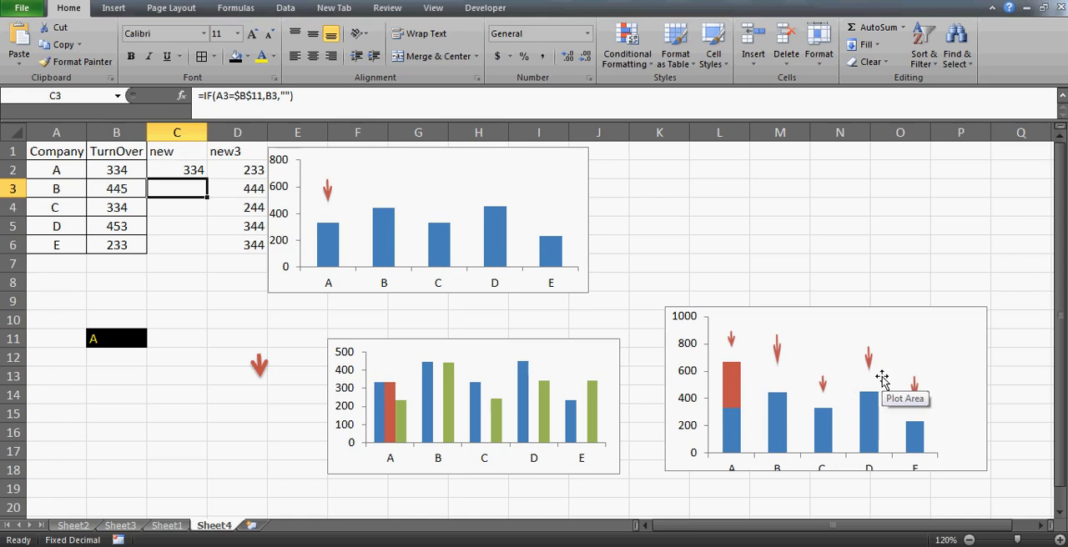
{"action": "left_click", "coordinate": [168, 172]}
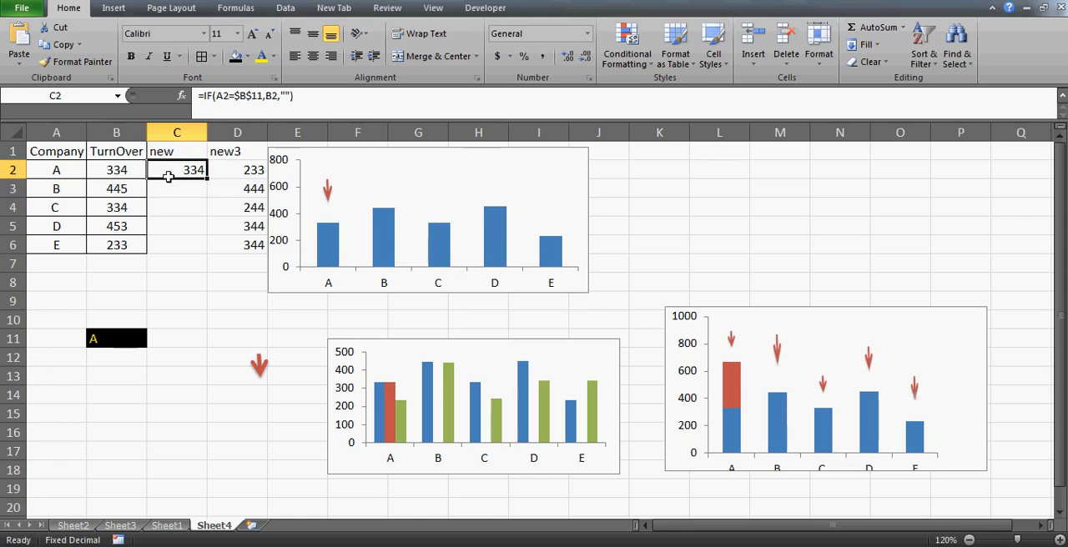
{"action": "left_click", "coordinate": [119, 342]}
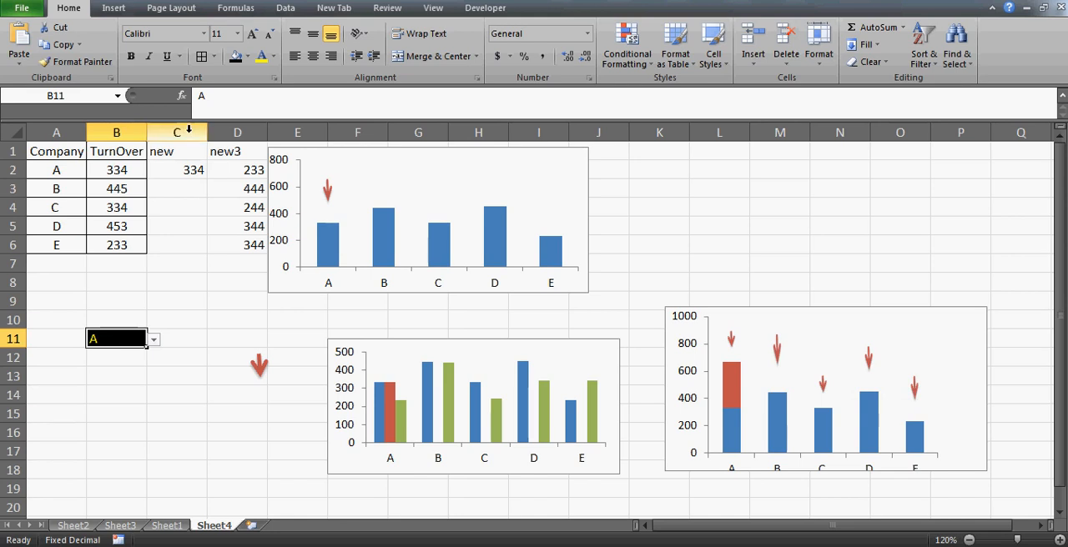
{"action": "left_click", "coordinate": [182, 166]}
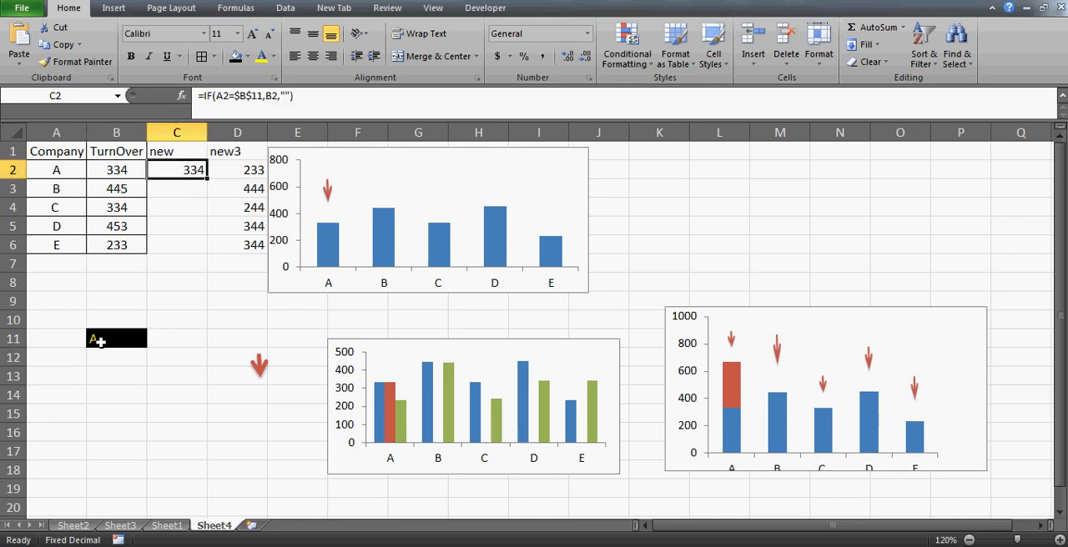
- Choose company E in the B11 selection cell
{"action": "left_click", "coordinate": [101, 341]}
{"action": "key", "text": "alt+Down"}
{"action": "key", "text": "Down"}
{"action": "key", "text": "Down"}
{"action": "key", "text": "Down"}
{"action": "key", "text": "Down"}
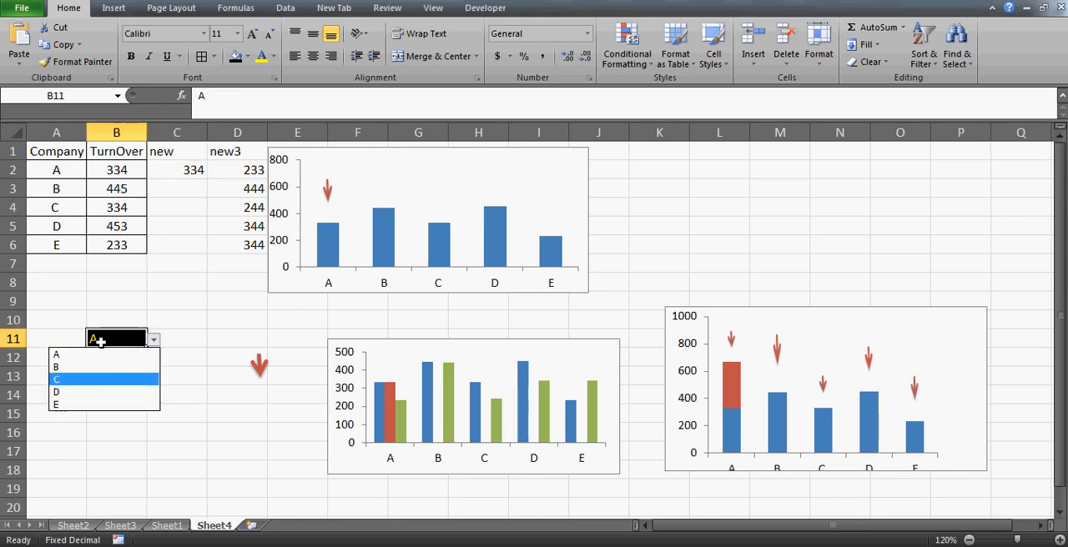
{"action": "key", "text": "Return"}
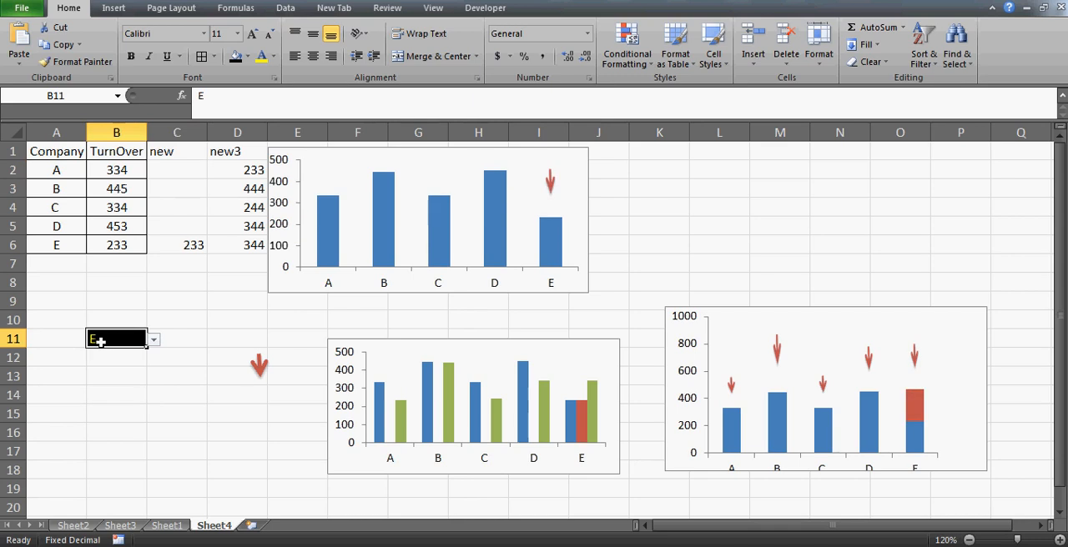
- Check the "new" column's result for company E in C6 against the cells for the other companies in C2:C5
{"action": "left_click", "coordinate": [177, 246]}
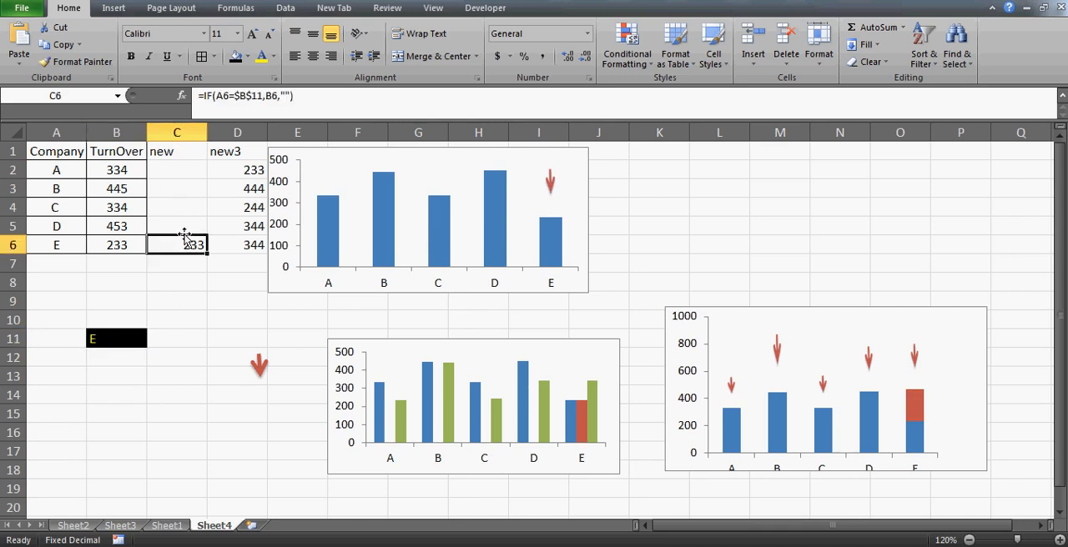
{"action": "left_click", "coordinate": [182, 156]}
{"action": "key", "text": "Down"}
{"action": "key", "text": "shift+Down"}
{"action": "key", "text": "shift+Down"}
{"action": "key", "text": "shift+Down"}
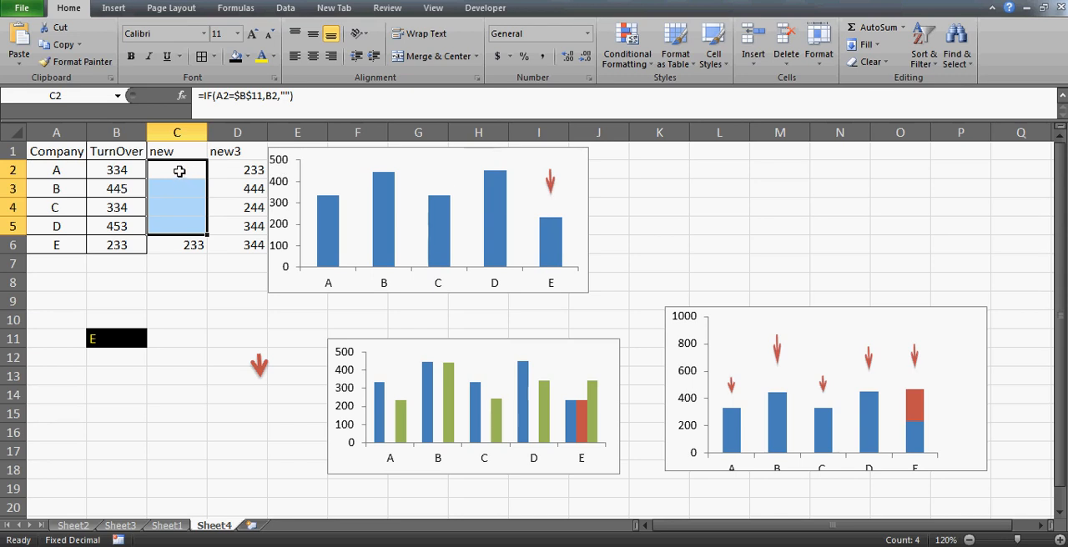
- Clear the "new3" values for companies A to D in D2:D5, keeping only company E's value
{"action": "left_click", "coordinate": [778, 363]}
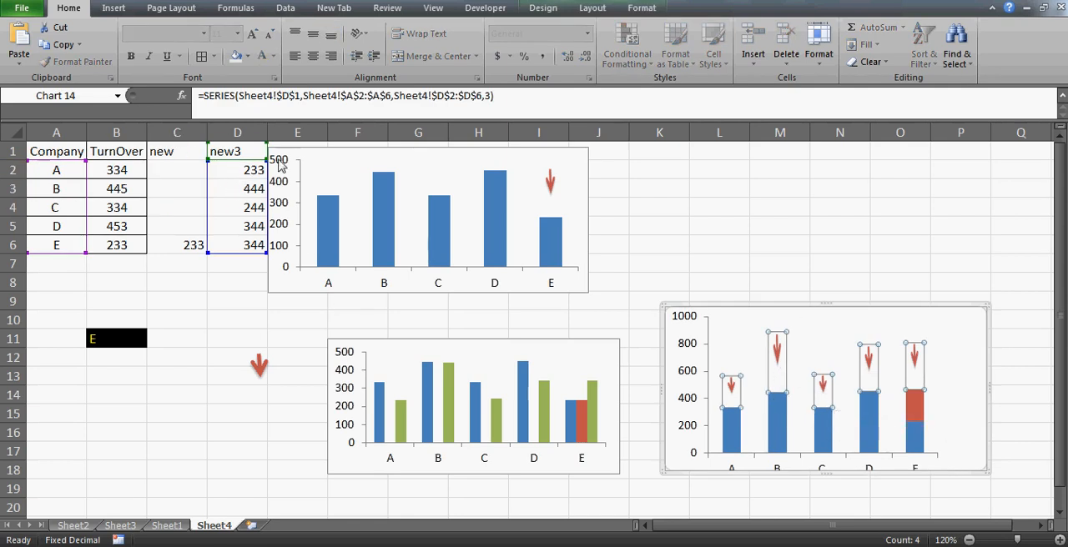
{"action": "left_click", "coordinate": [754, 241]}
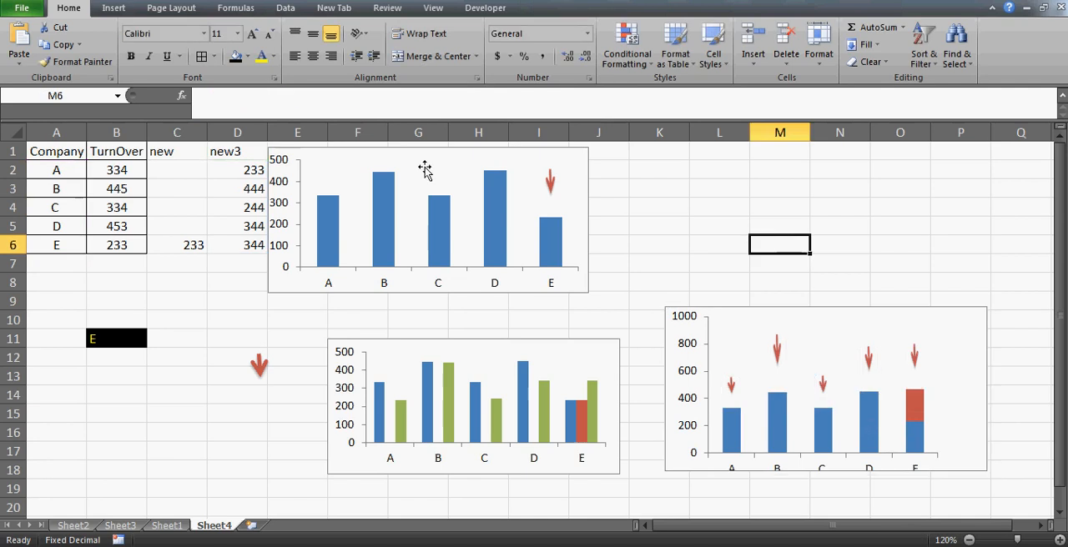
{"action": "left_click", "coordinate": [248, 170]}
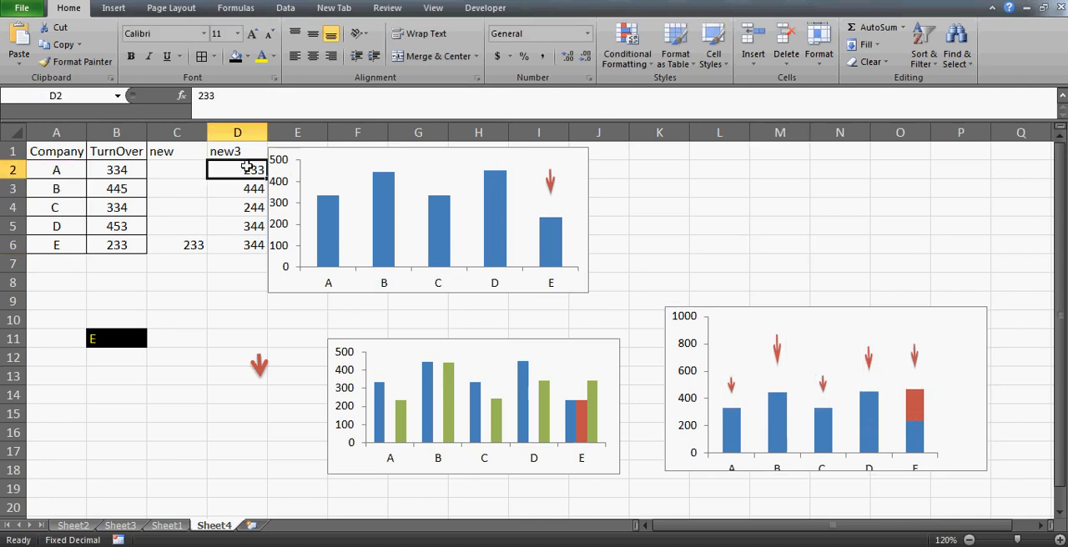
{"action": "key", "text": "Delete"}
{"action": "key", "text": "Down"}
{"action": "key", "text": "Delete"}
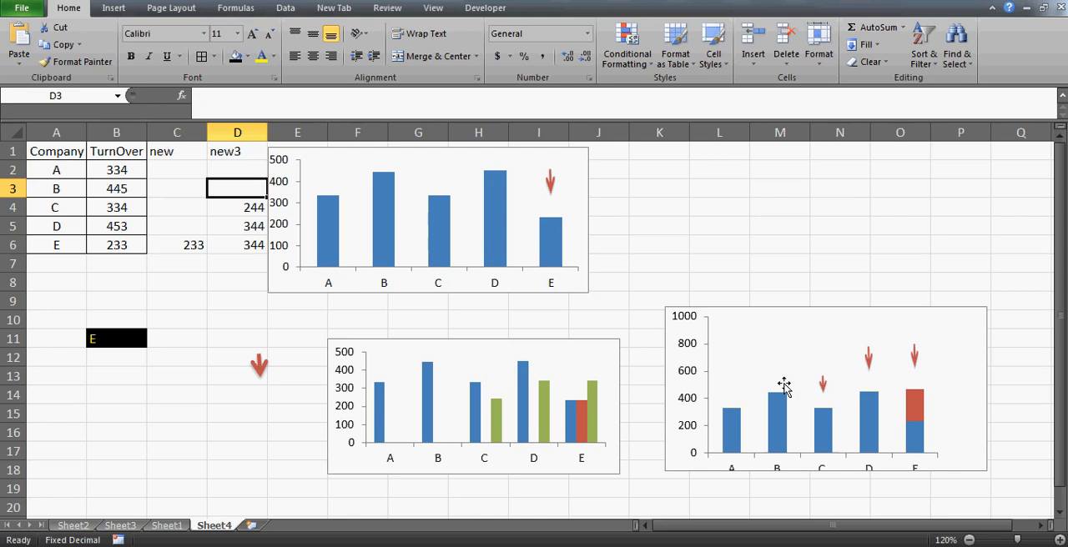
{"action": "key", "text": "Down"}
{"action": "key", "text": "Delete"}
{"action": "key", "text": "Down"}
{"action": "key", "text": "Delete"}
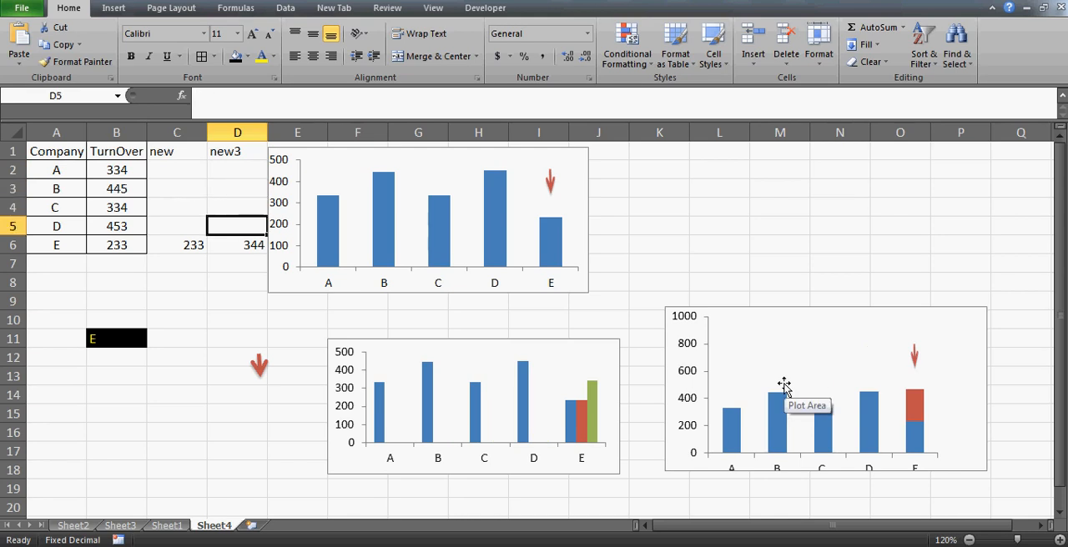
{"action": "mouse_move", "coordinate": [918, 365]}
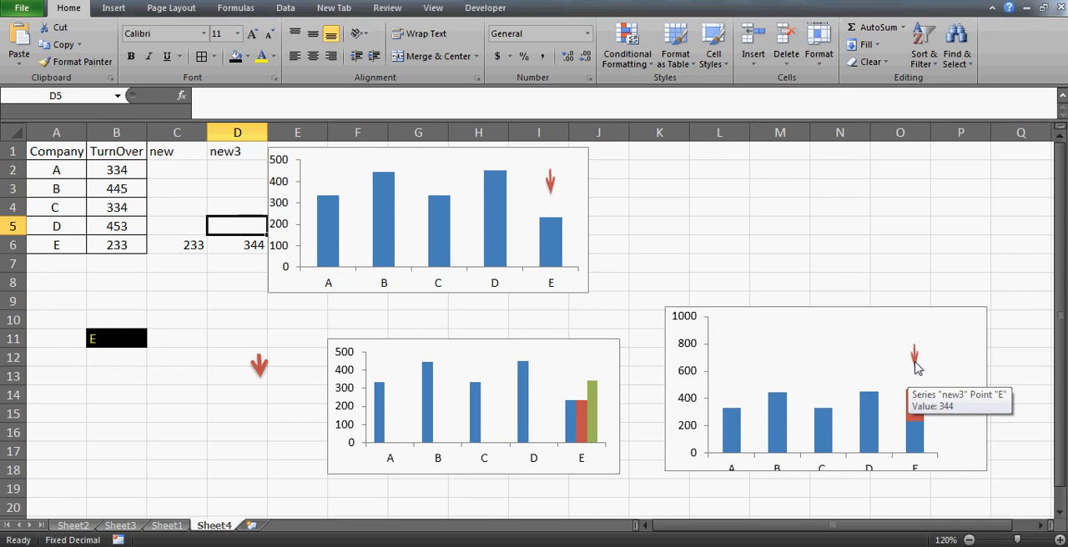
- Examine how the "new" formula in C2 compares company A2 with the B11 selection and draws on turnover B2
{"action": "left_click", "coordinate": [237, 171]}
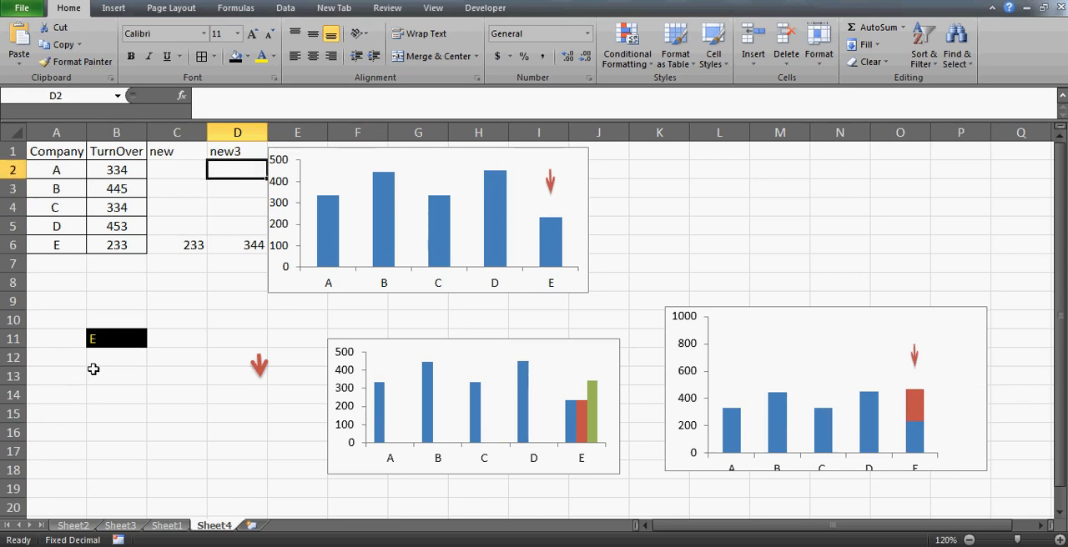
{"action": "left_click", "coordinate": [97, 342]}
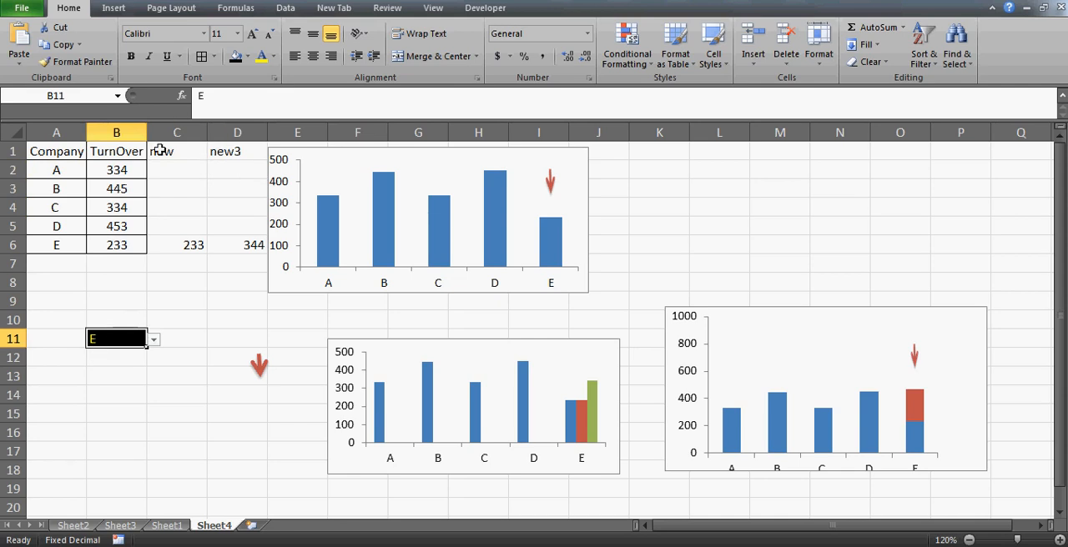
{"action": "left_click", "coordinate": [72, 173]}
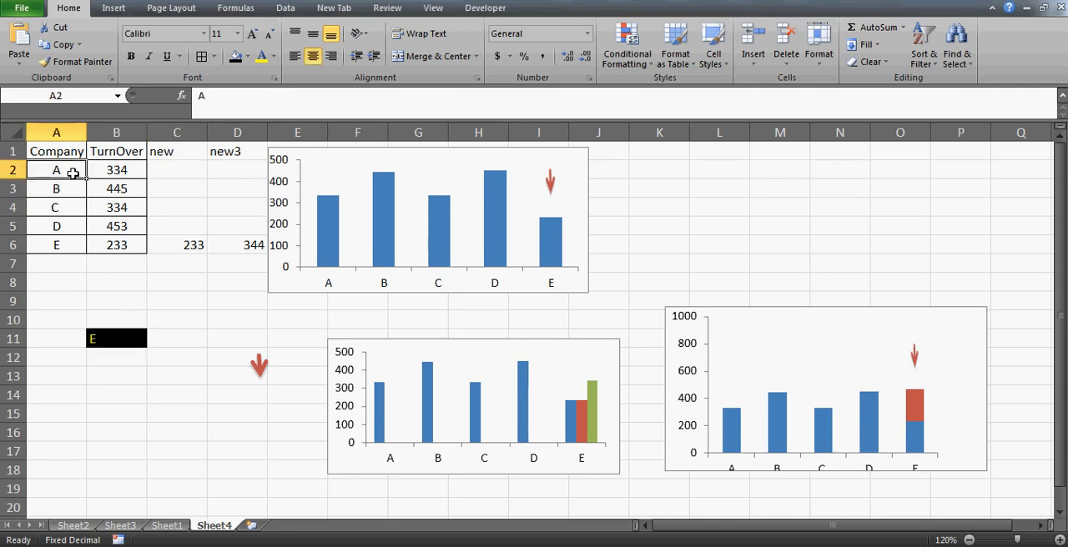
{"action": "left_click", "coordinate": [104, 338]}
{"action": "left_click", "coordinate": [185, 170]}
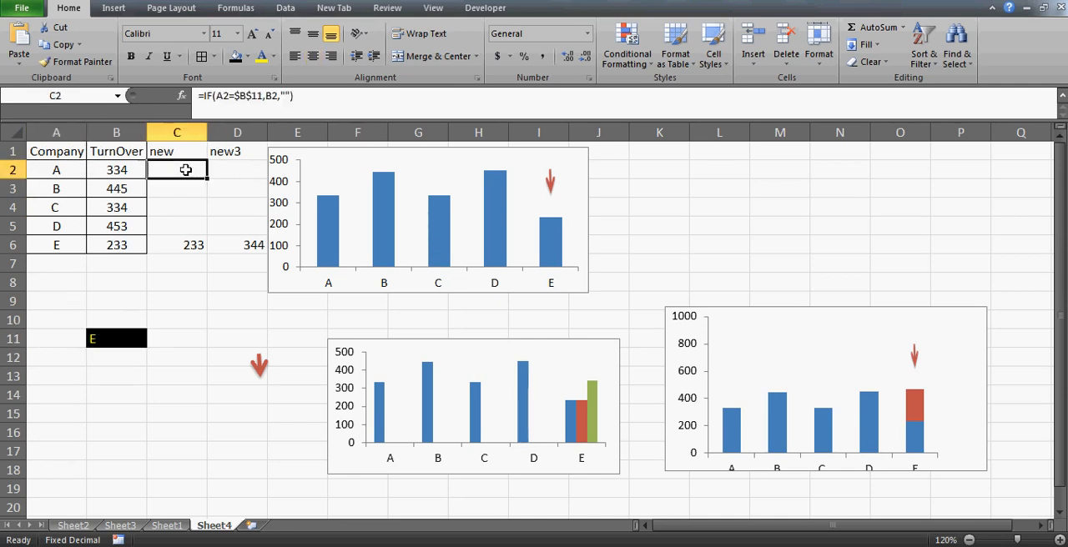
{"action": "key", "text": "Left"}
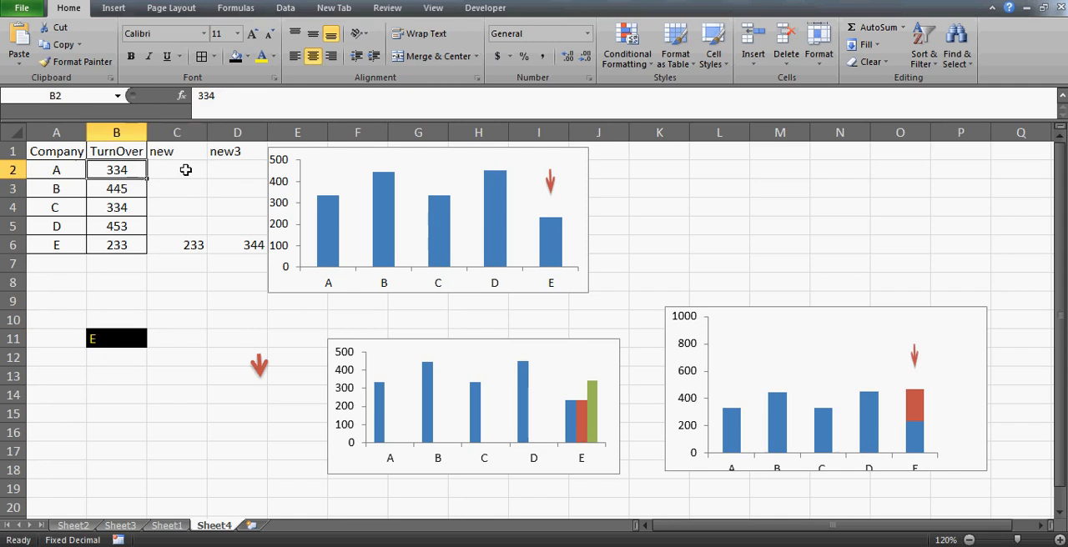
- Choose company C in the B11 selection cell and check its "new" result in C4 and the arrow in the upper chart
{"action": "left_click", "coordinate": [122, 352]}
{"action": "key", "text": "Up"}
{"action": "key", "text": "alt+Down"}
{"action": "key", "text": "Down"}
{"action": "key", "text": "Down"}
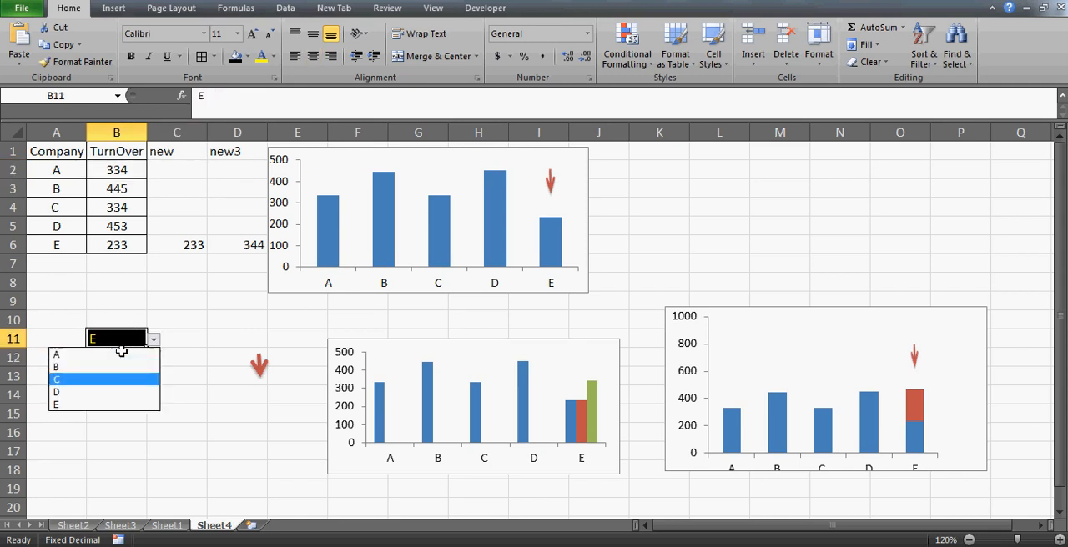
{"action": "key", "text": "Return"}
{"action": "left_click", "coordinate": [170, 203]}
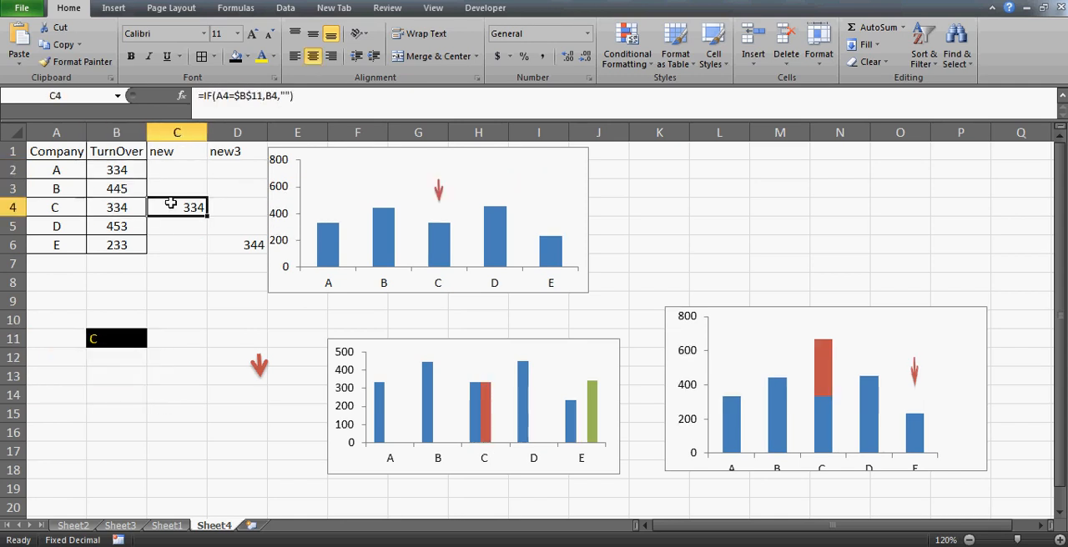
{"action": "mouse_move", "coordinate": [442, 196]}
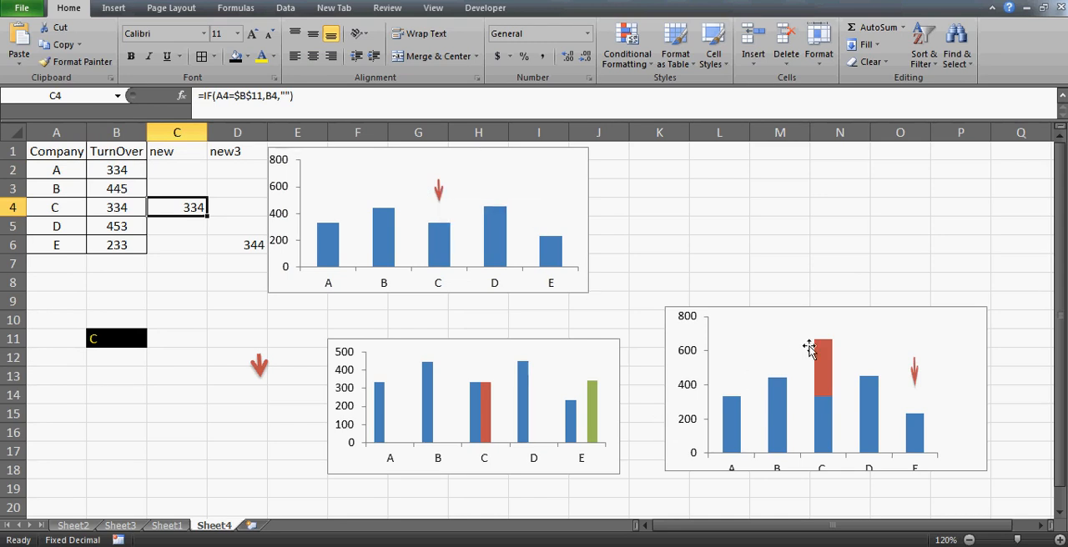
- Delete the stacked chart and the clustered chart with three series, keeping only the upper arrow chart
{"action": "left_click", "coordinate": [775, 320]}
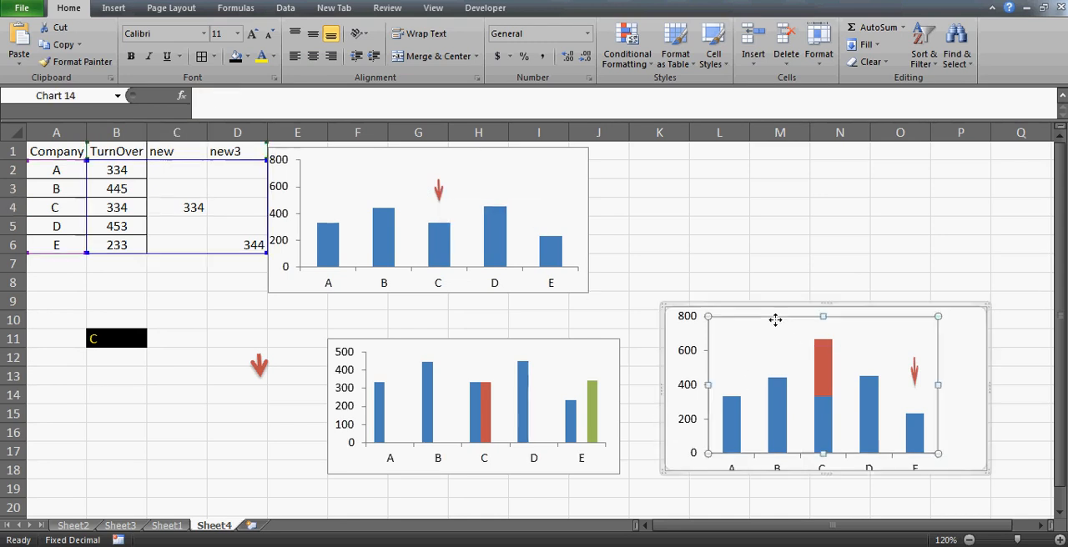
{"action": "left_click", "coordinate": [863, 309]}
{"action": "key", "text": "Delete"}
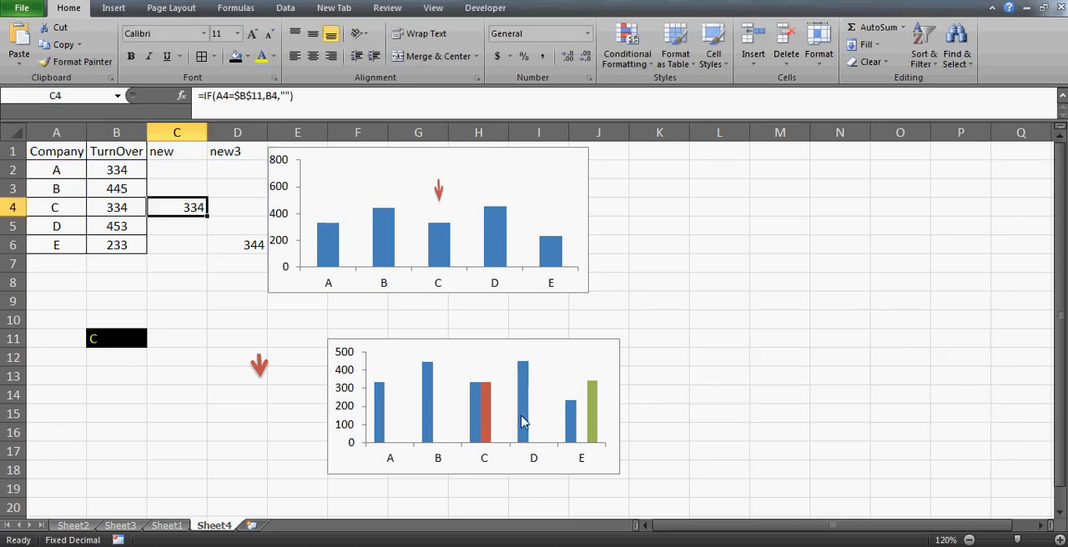
{"action": "left_click_drag", "start_coordinate": [504, 335], "coordinate": [525, 335]}
{"action": "left_click", "coordinate": [524, 340]}
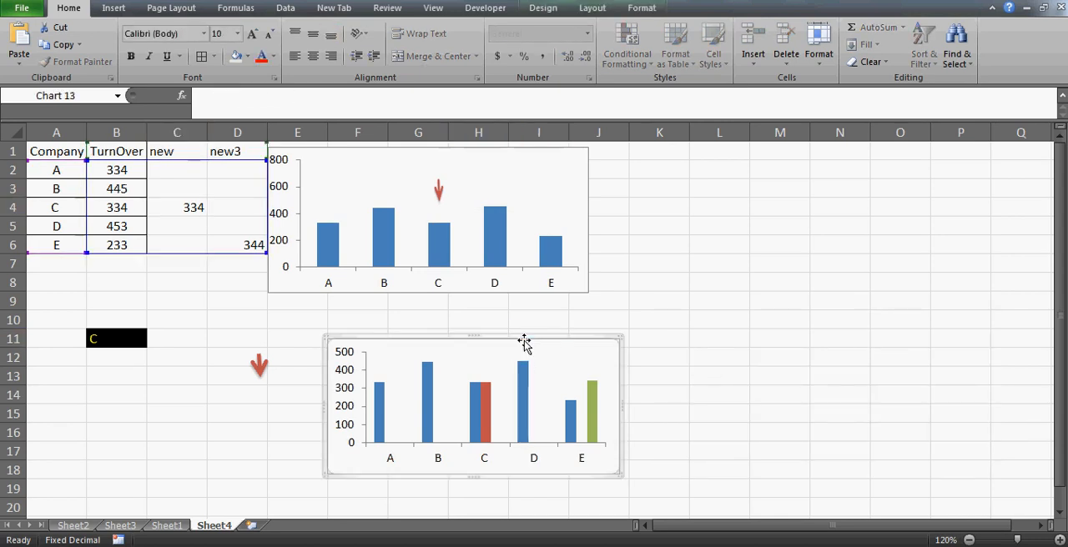
{"action": "key", "text": "Delete"}
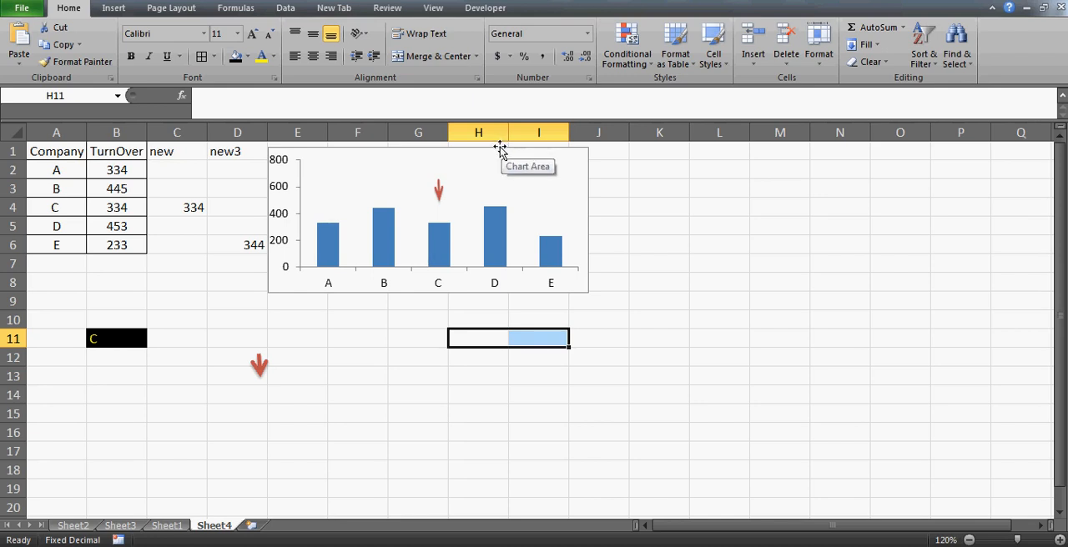
{"action": "double_click", "coordinate": [500, 148]}
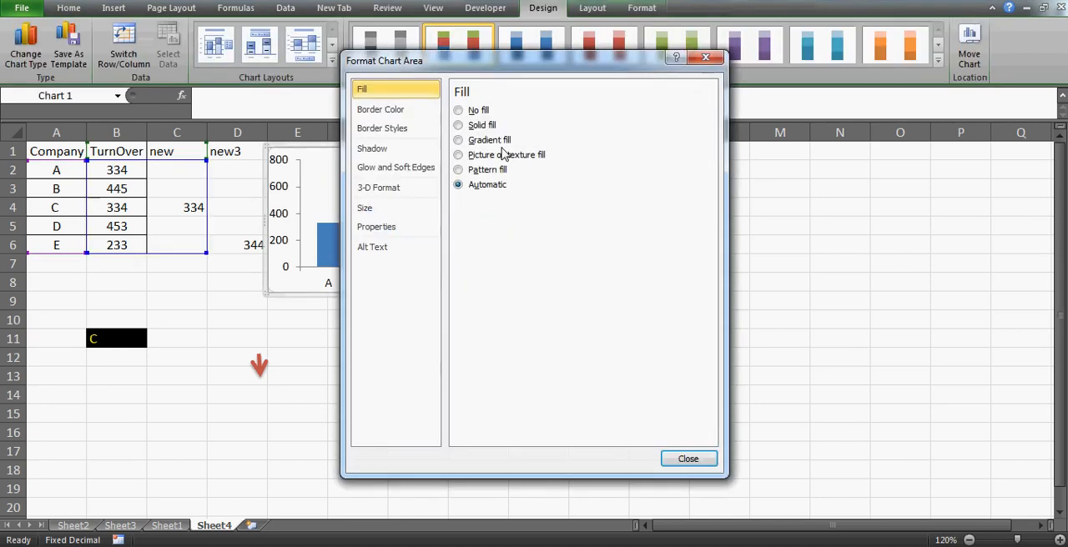
{"action": "left_click", "coordinate": [687, 457]}
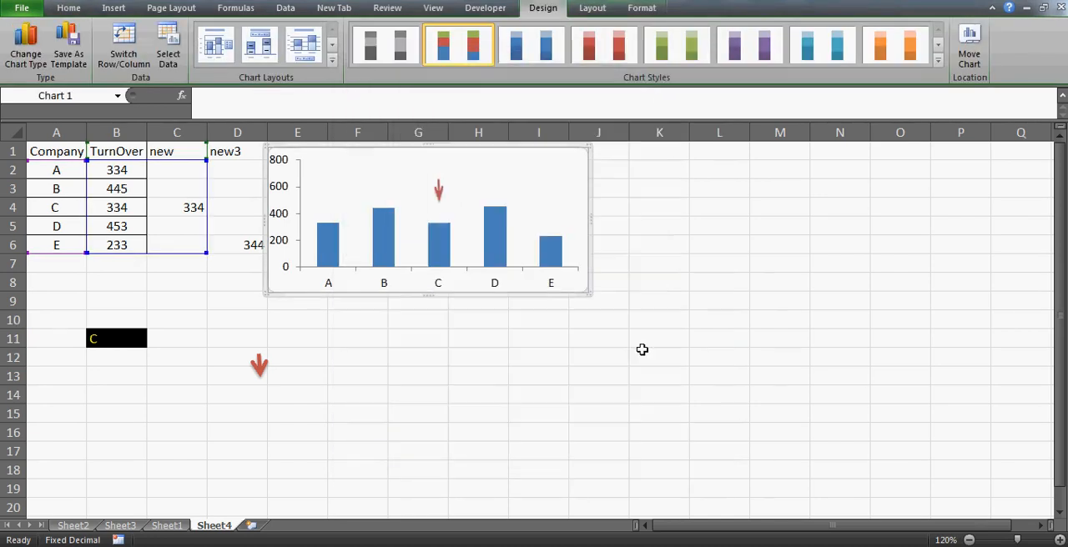
{"action": "double_click", "coordinate": [462, 150]}
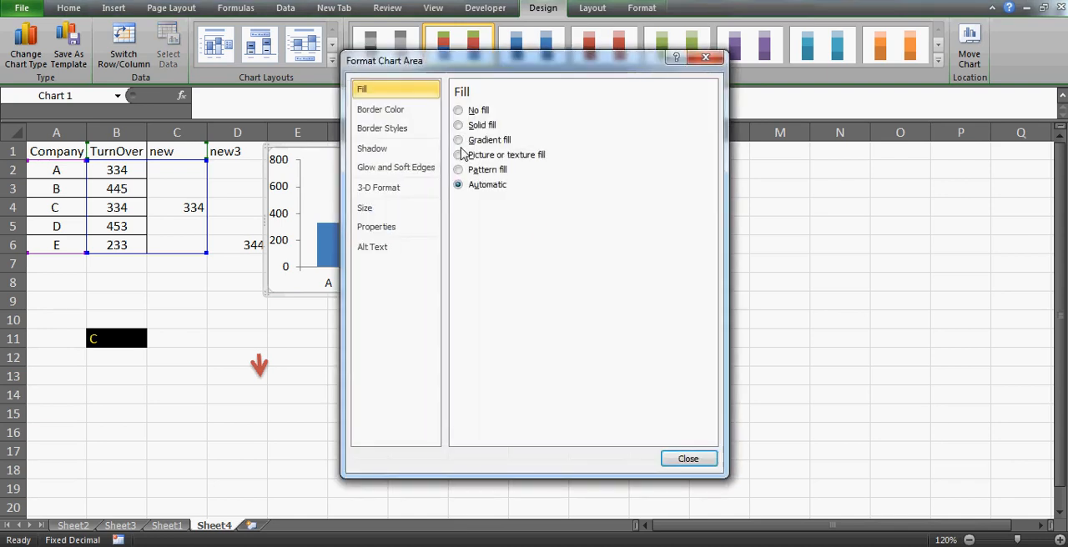
{"action": "key", "text": "Escape"}
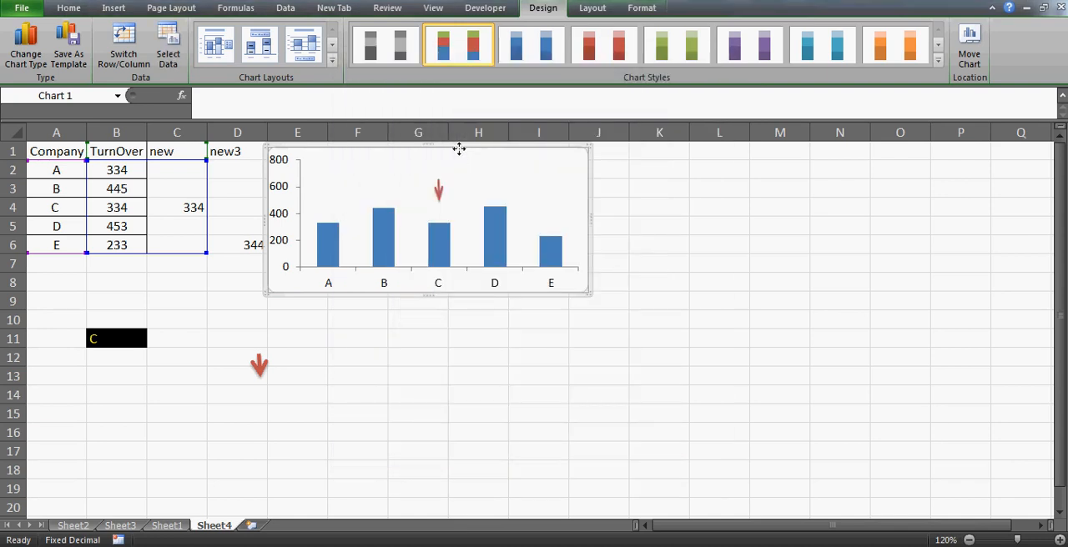
- Move the arrow chart away from the table to about H3:M10 and hide the sheet's gridlines
{"action": "left_click_drag", "start_coordinate": [461, 148], "coordinate": [676, 186]}
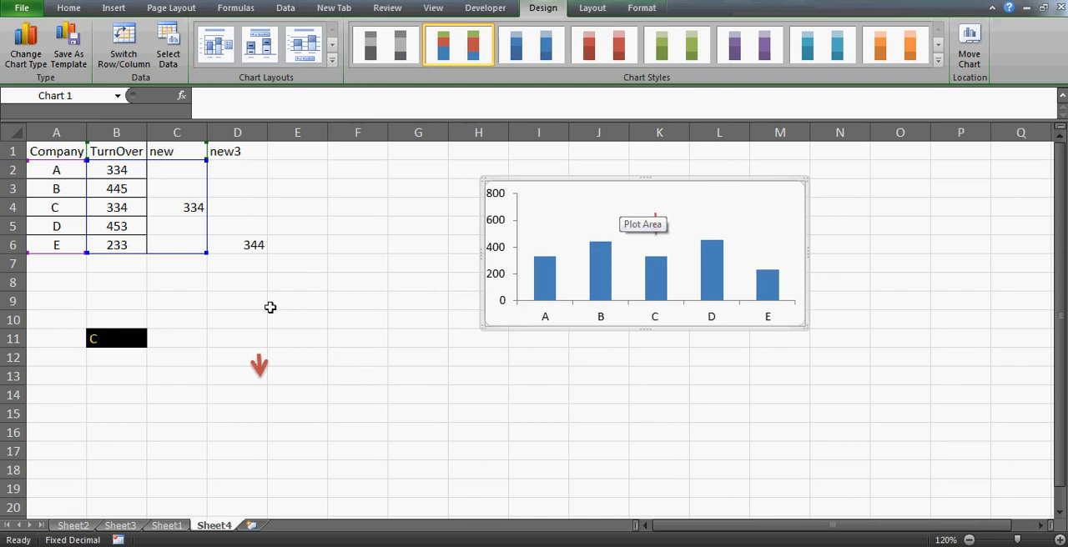
{"action": "left_click", "coordinate": [129, 338]}
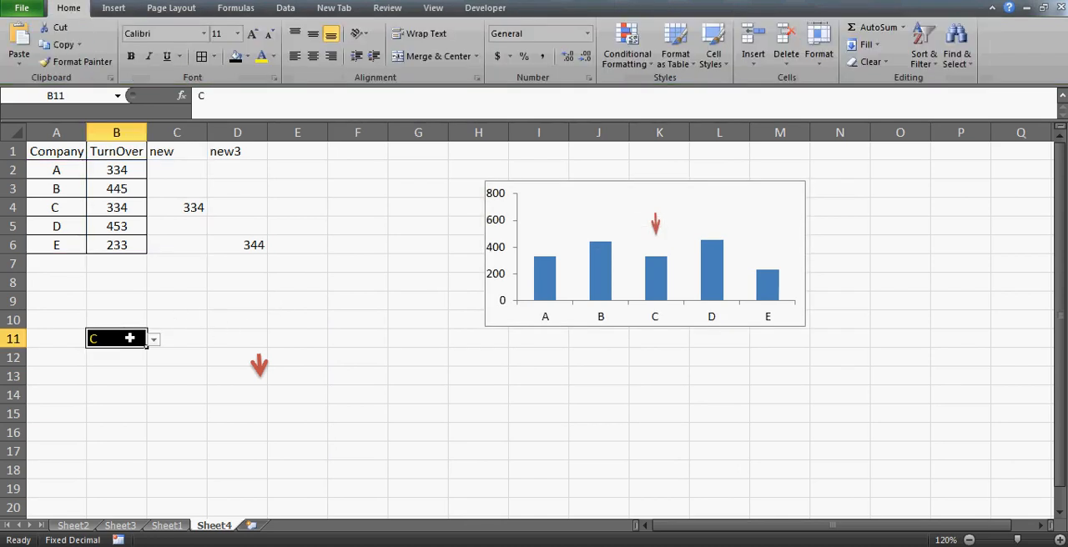
{"action": "left_click", "coordinate": [435, 8]}
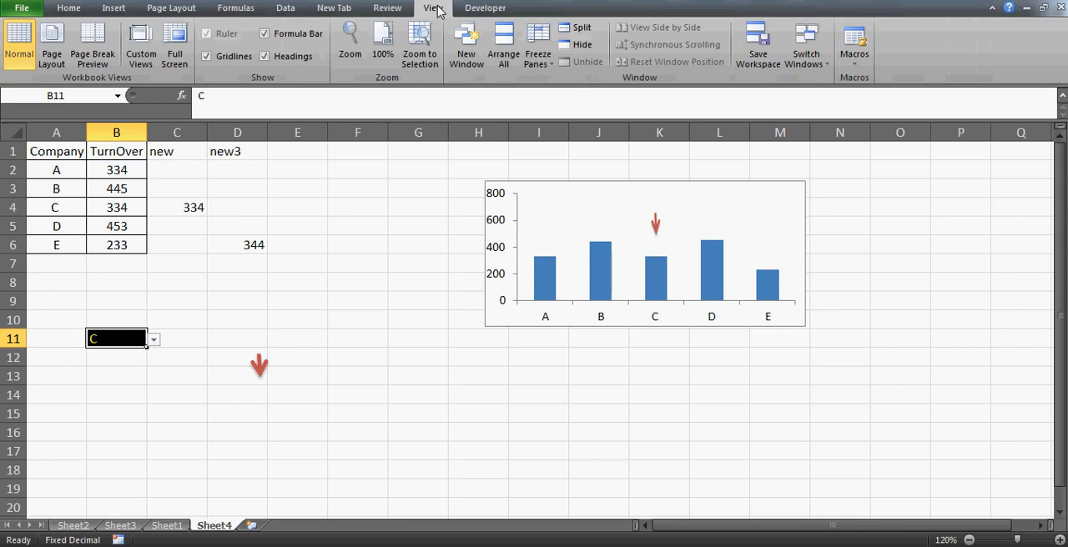
{"action": "left_click", "coordinate": [232, 56]}
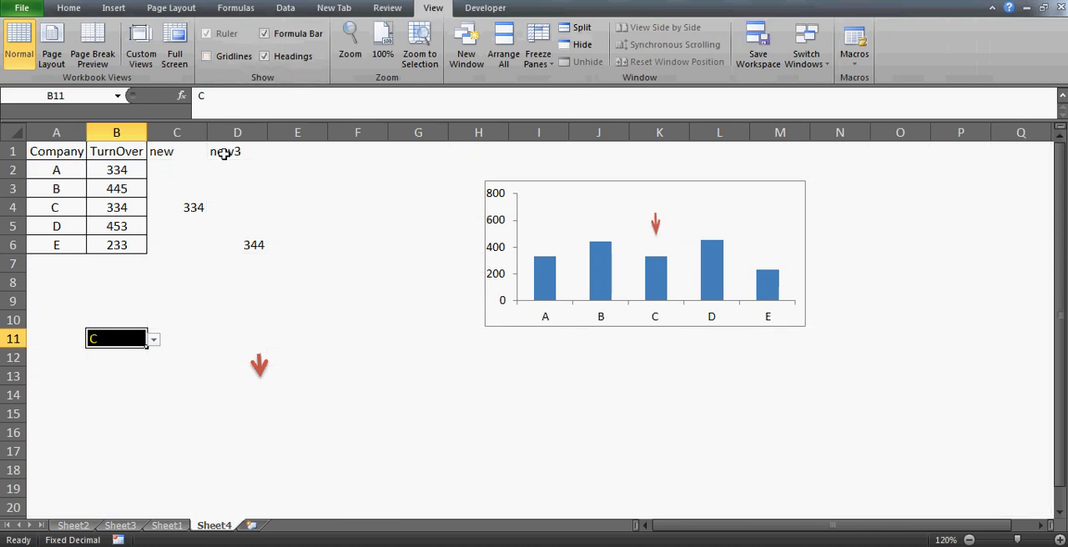
- Set the font color of the "new" column in C1:C6 to white to conceal the helper values
{"action": "left_click", "coordinate": [184, 146]}
{"action": "key", "text": "shift+Down"}
{"action": "key", "text": "shift+Down"}
{"action": "key", "text": "shift+Down"}
{"action": "key", "text": "shift+Down"}
{"action": "key", "text": "shift+Down"}
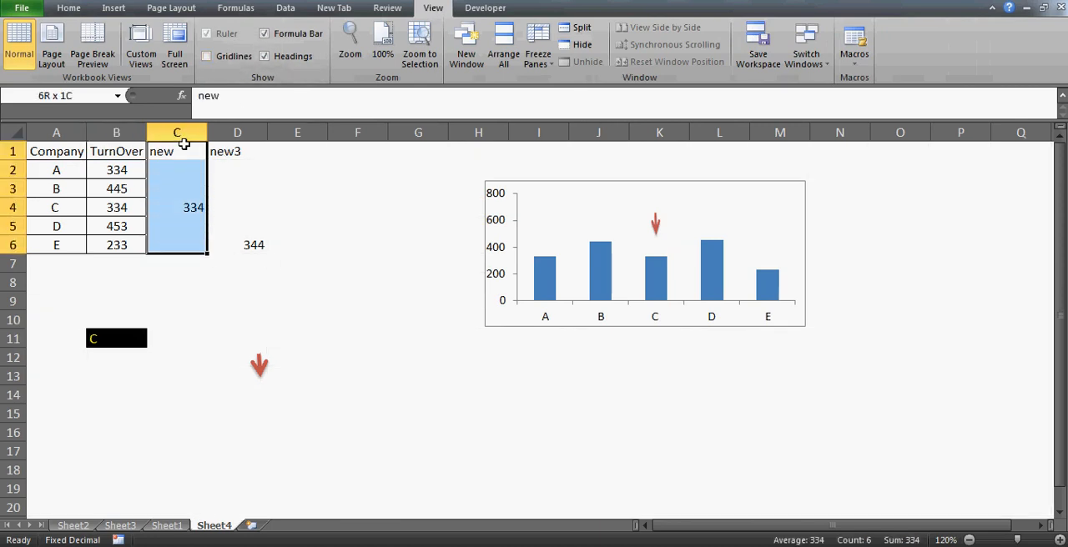
{"action": "left_click", "coordinate": [69, 10]}
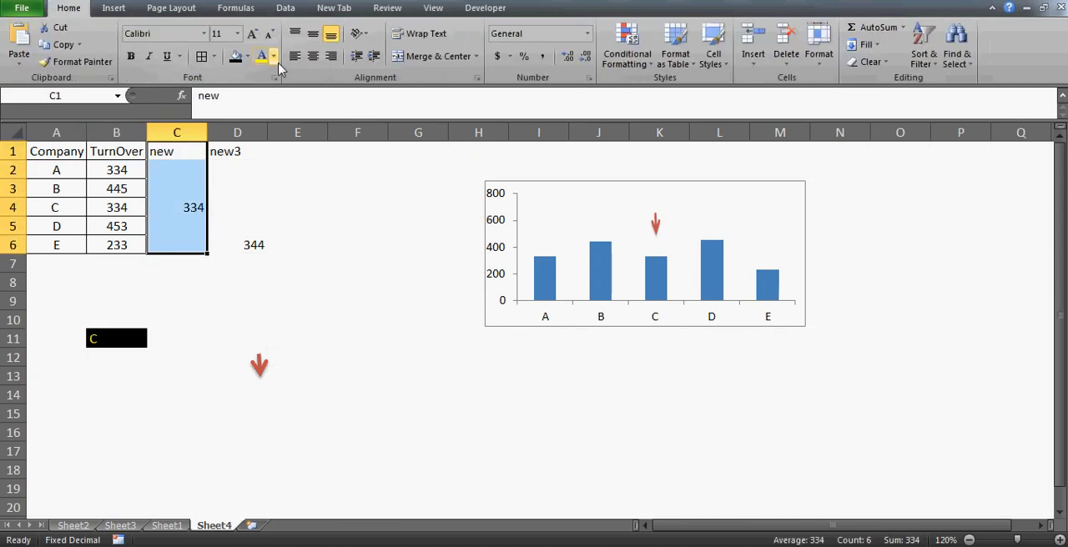
{"action": "left_click", "coordinate": [274, 56]}
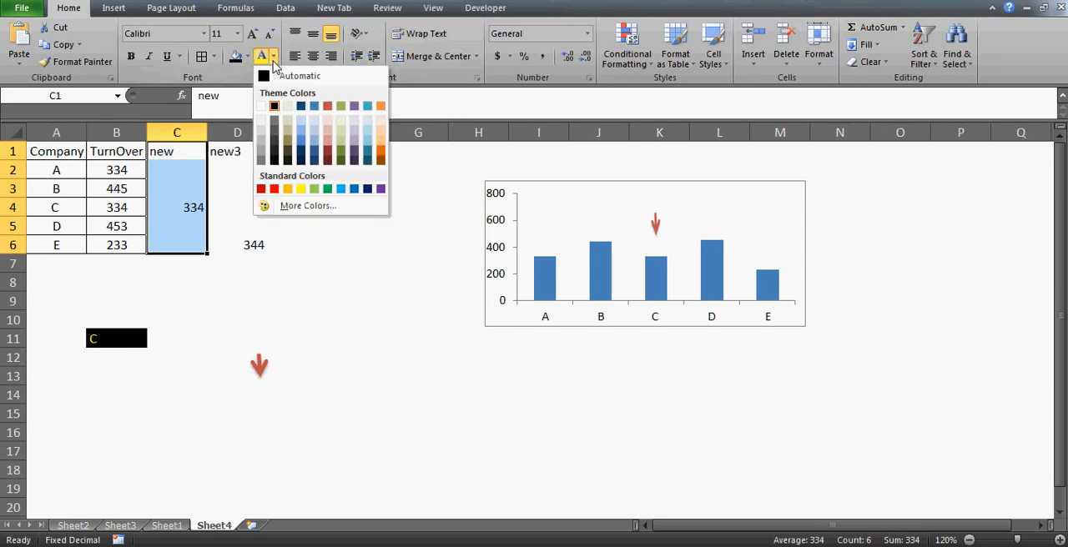
{"action": "left_click", "coordinate": [262, 105]}
- Clear the "new3" column in D1:D6 and delete the loose red arrow shape from the sheet
{"action": "left_click", "coordinate": [239, 147]}
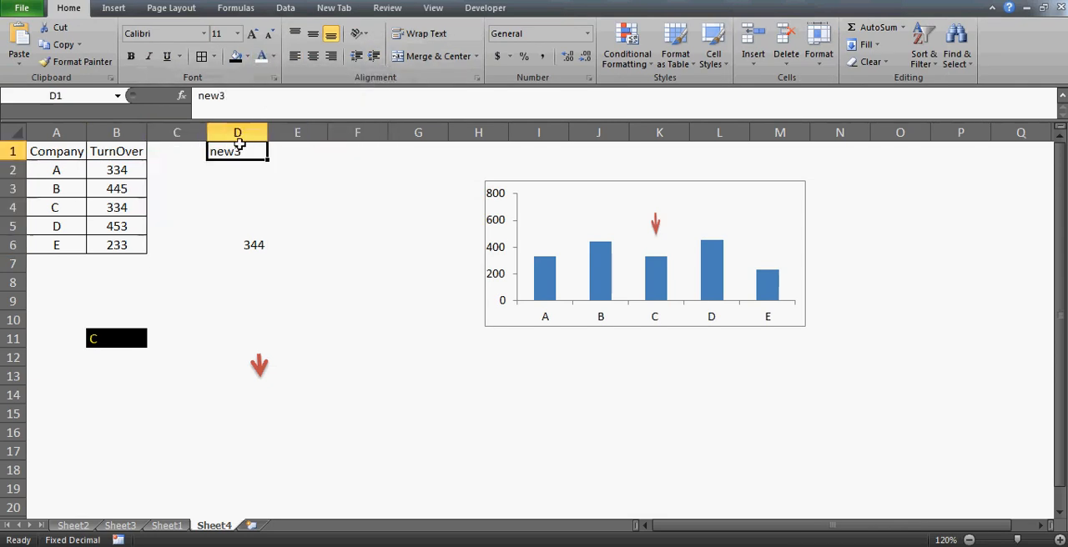
{"action": "key", "text": "shift+Down"}
{"action": "key", "text": "shift+Down"}
{"action": "key", "text": "shift+Down"}
{"action": "key", "text": "shift+Down"}
{"action": "key", "text": "shift+Down"}
{"action": "key", "text": "Delete"}
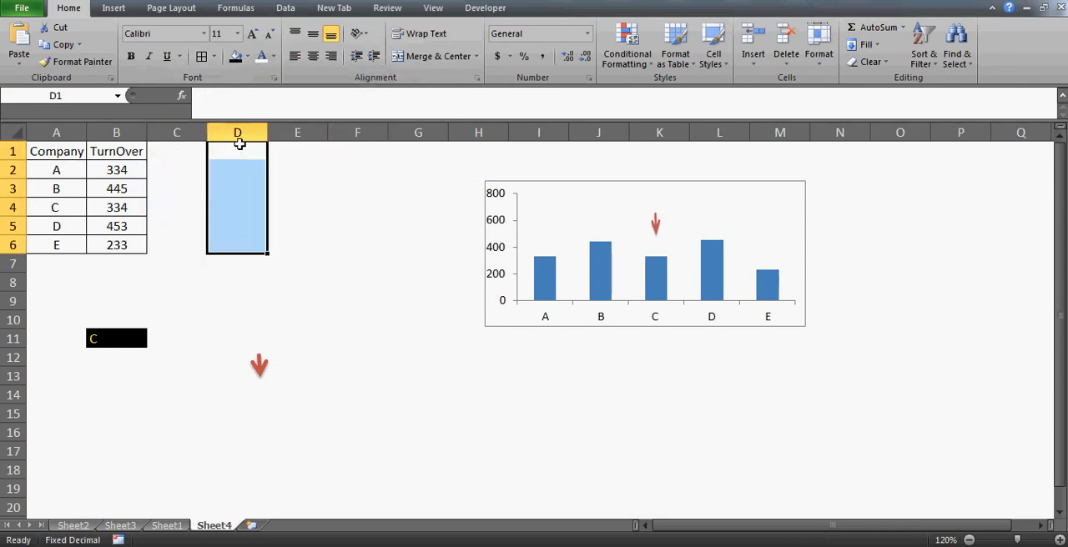
{"action": "left_click", "coordinate": [258, 368]}
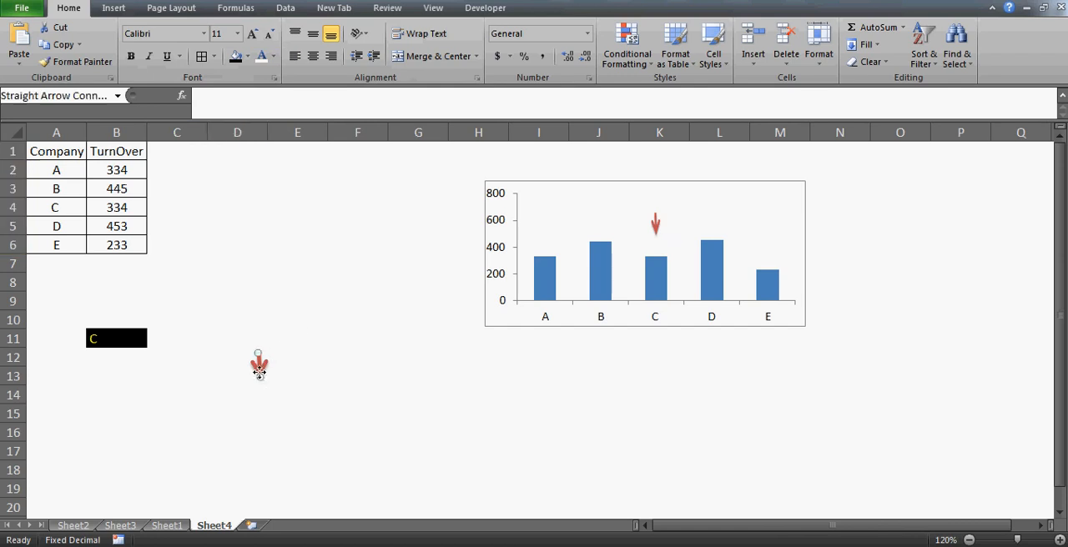
{"action": "key", "text": "Delete"}
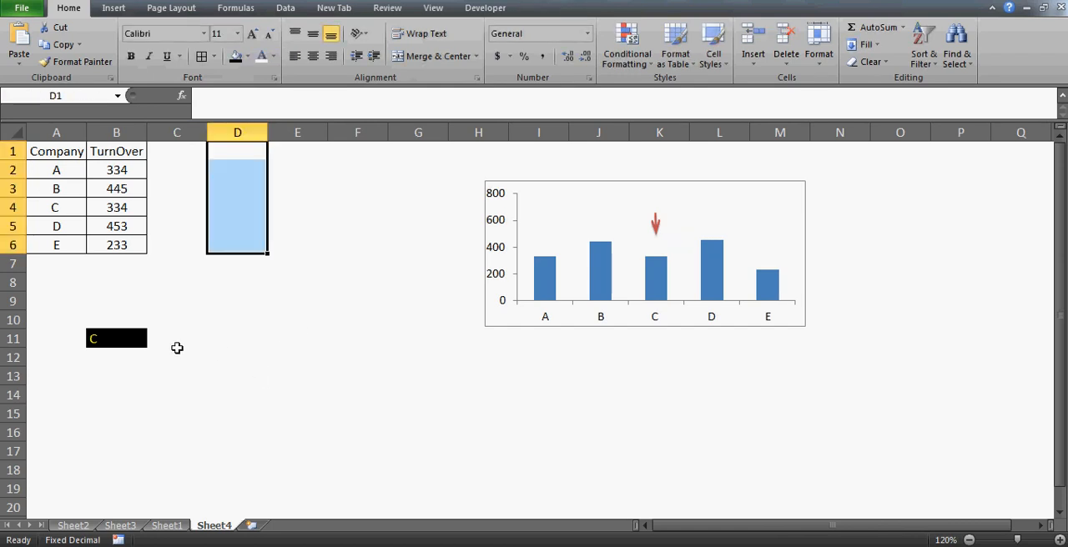
- Move the company selection cell from B11 to G1, above the chart
{"action": "left_click", "coordinate": [129, 343]}
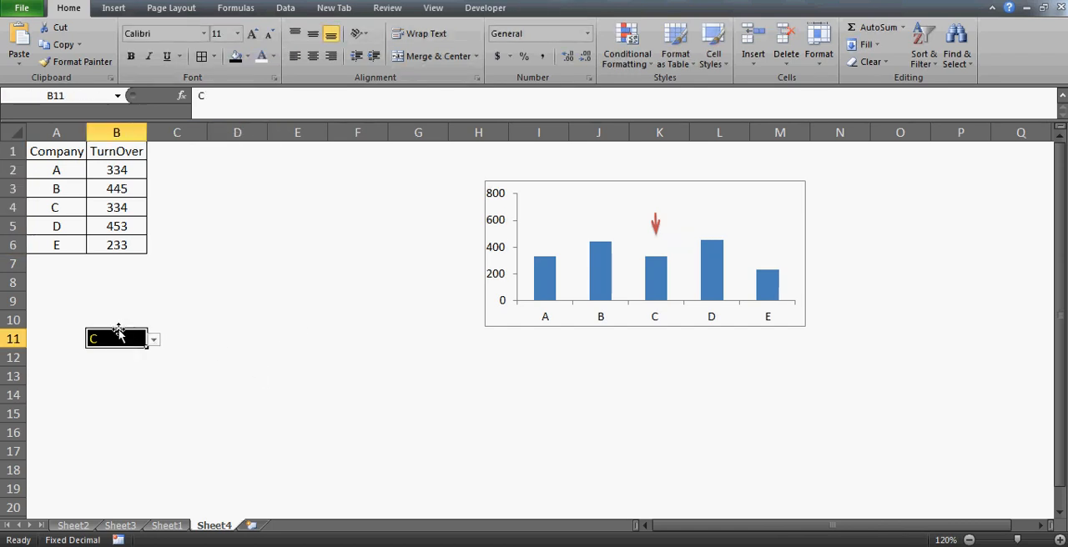
{"action": "left_click_drag", "start_coordinate": [118, 332], "coordinate": [417, 134]}
{"action": "left_click", "coordinate": [342, 156]}
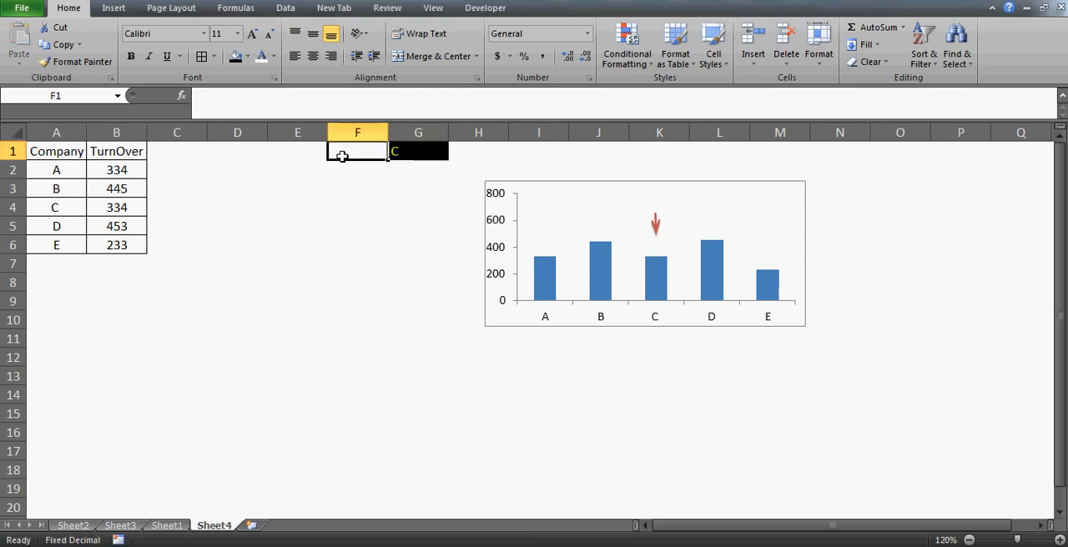
- Label cell F1 "select company" and autofit column F to the text
{"action": "type", "text": "selec"}
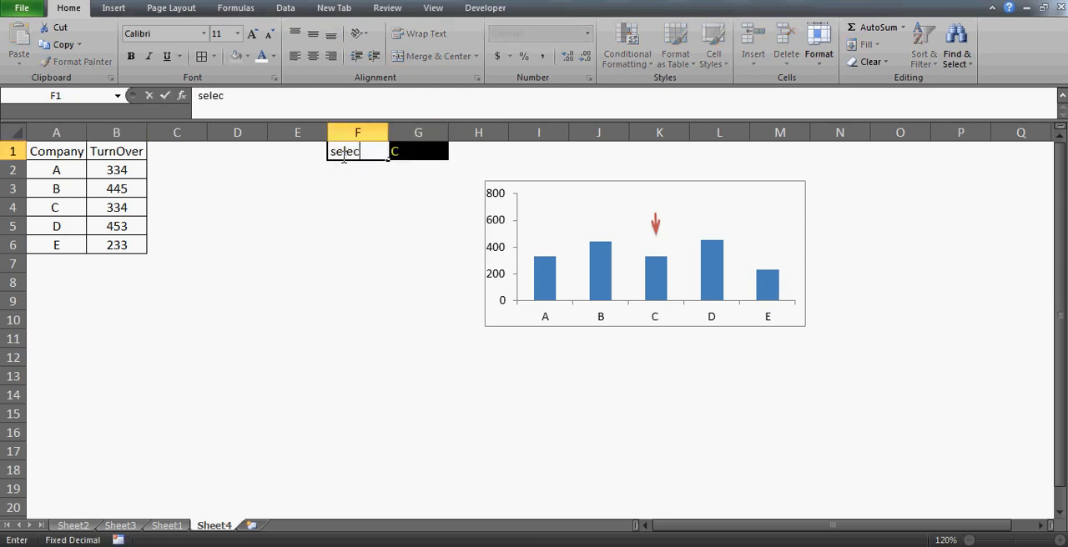
{"action": "type", "text": "t company"}
{"action": "key", "text": "Return"}
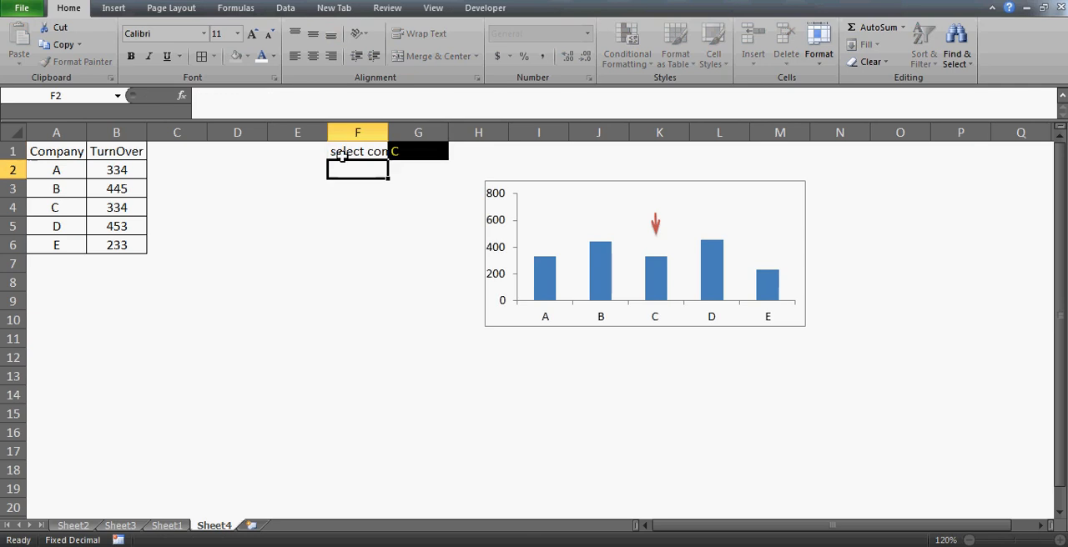
{"action": "left_click", "coordinate": [342, 156]}
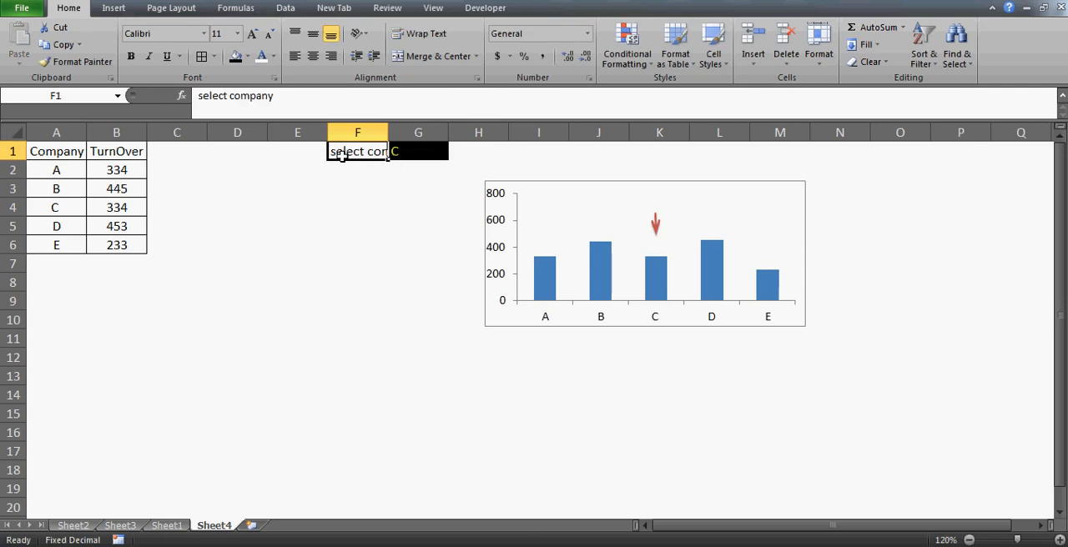
{"action": "double_click", "coordinate": [388, 125]}
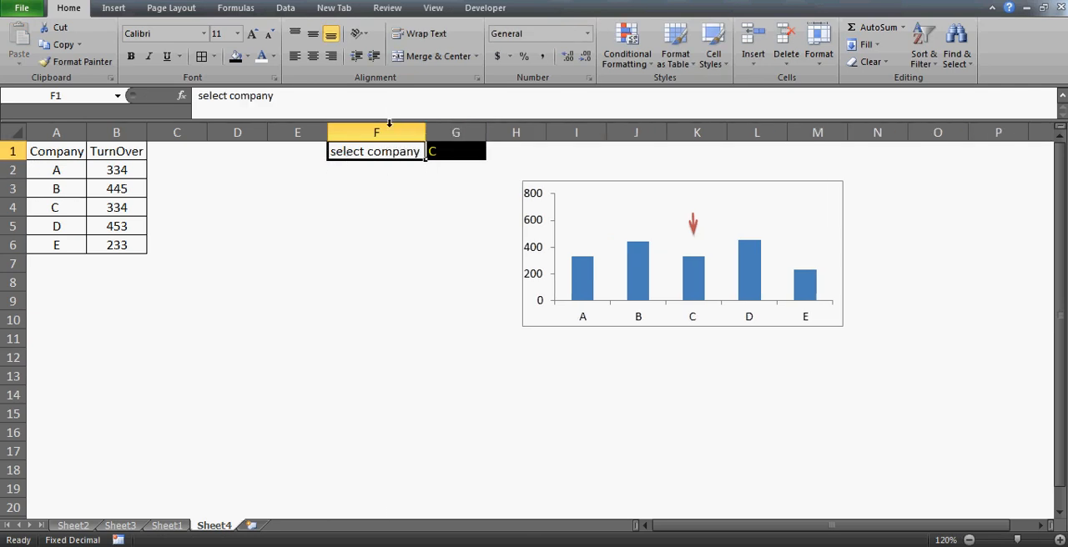
- Set the font of the F1 label to Algerian and autofit column F again
{"action": "left_click", "coordinate": [203, 35]}
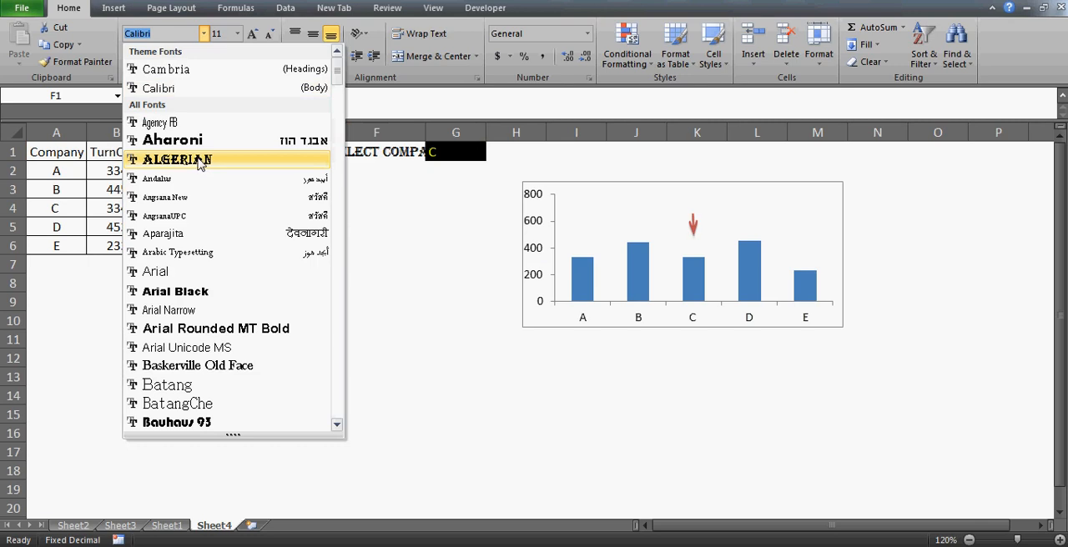
{"action": "left_click", "coordinate": [198, 164]}
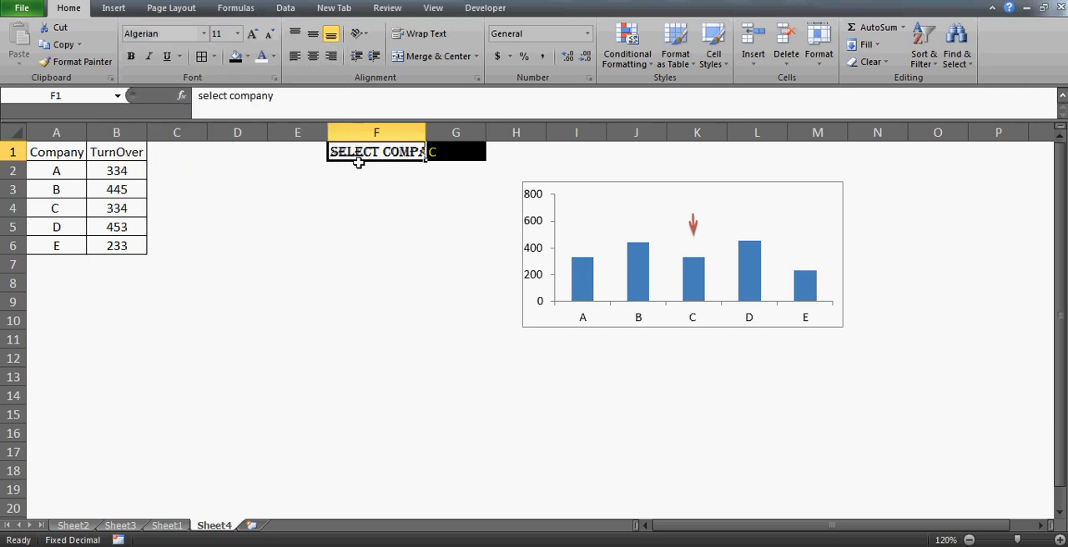
{"action": "double_click", "coordinate": [425, 133]}
- Format the company selection cell G1 in Arial Black at size 14
{"action": "left_click", "coordinate": [498, 150]}
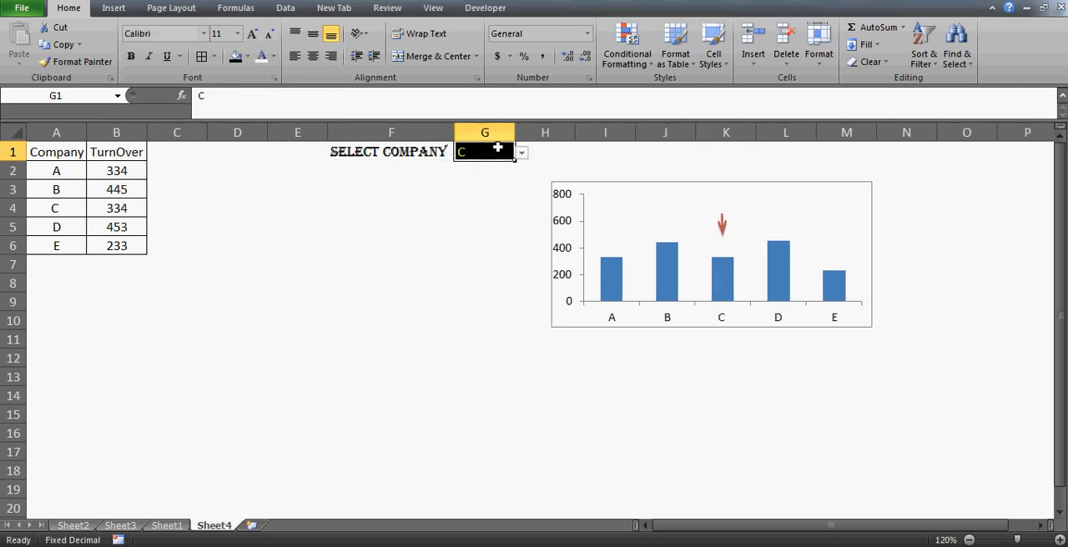
{"action": "left_click", "coordinate": [238, 34]}
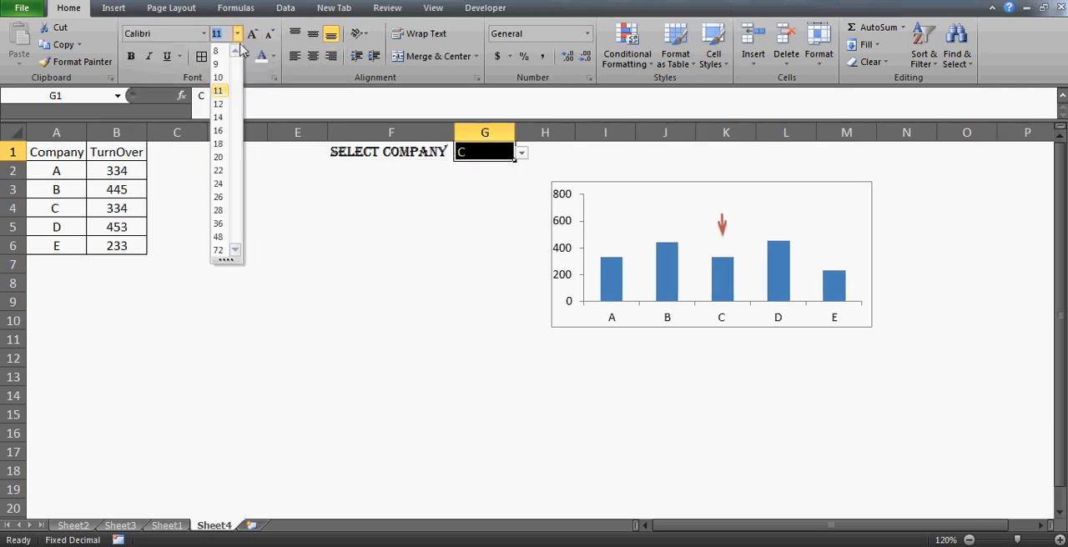
{"action": "left_click", "coordinate": [219, 144]}
{"action": "left_click", "coordinate": [204, 34]}
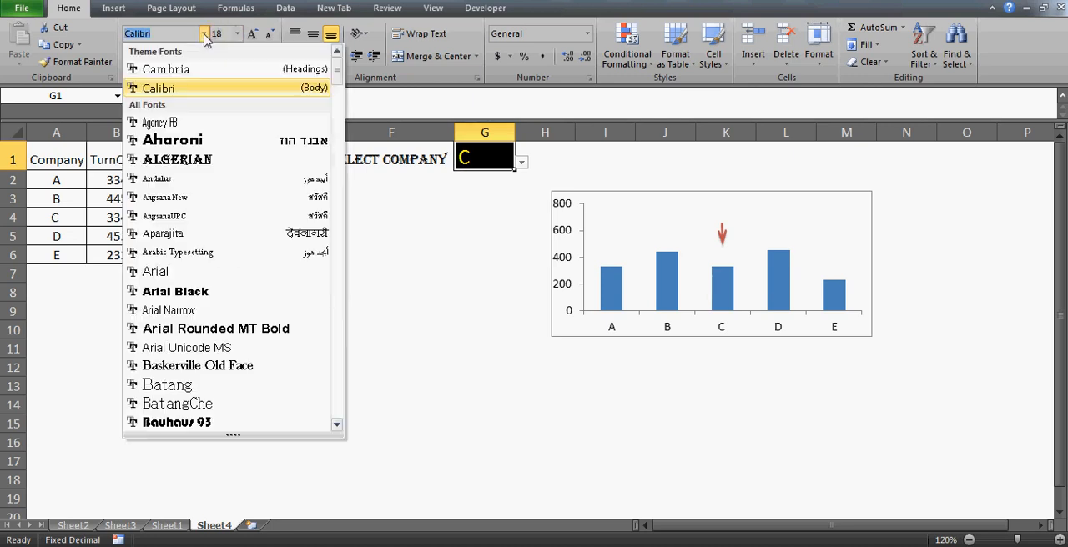
{"action": "left_click", "coordinate": [193, 292]}
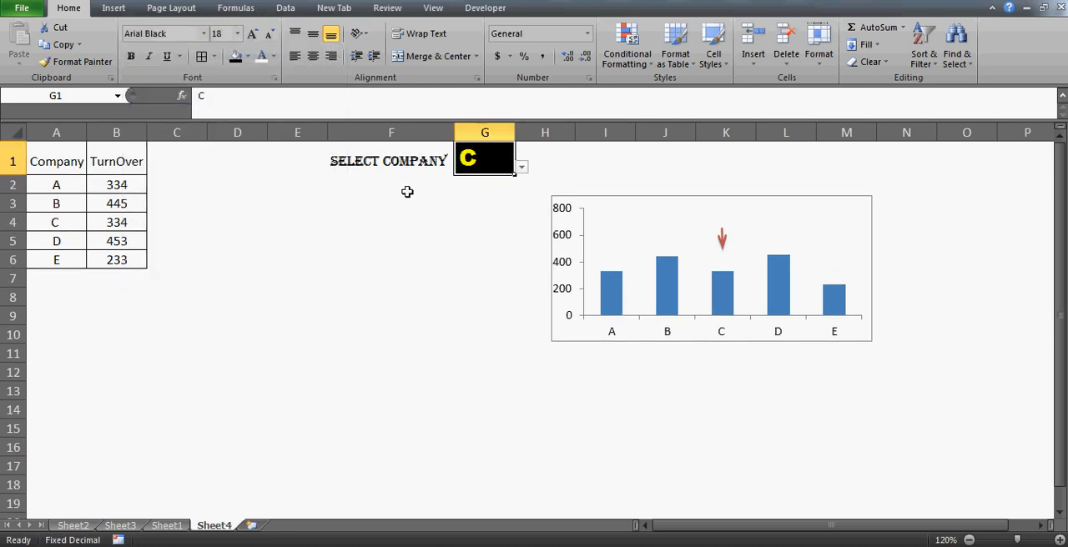
{"action": "left_click", "coordinate": [238, 34]}
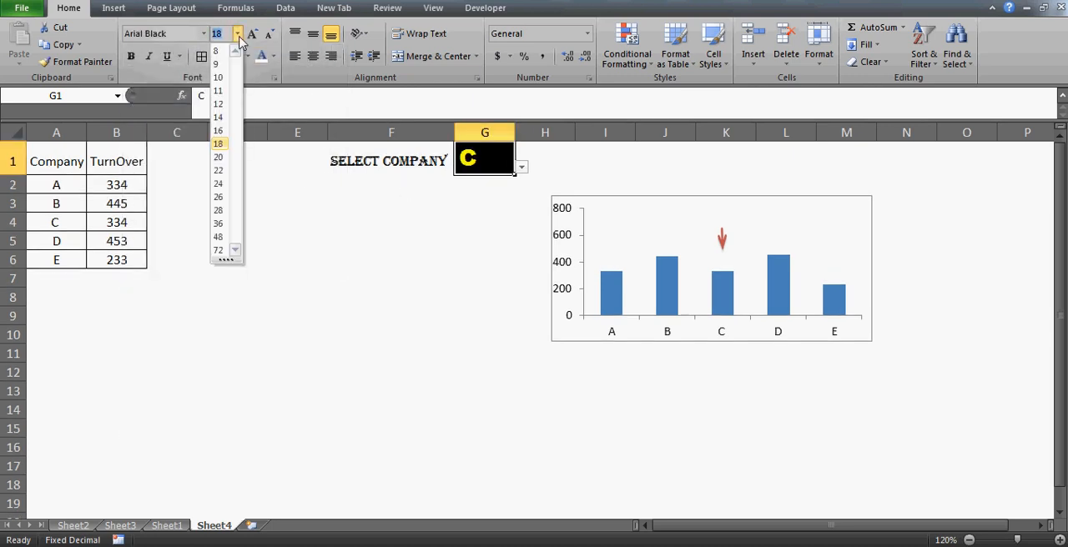
{"action": "left_click", "coordinate": [219, 117]}
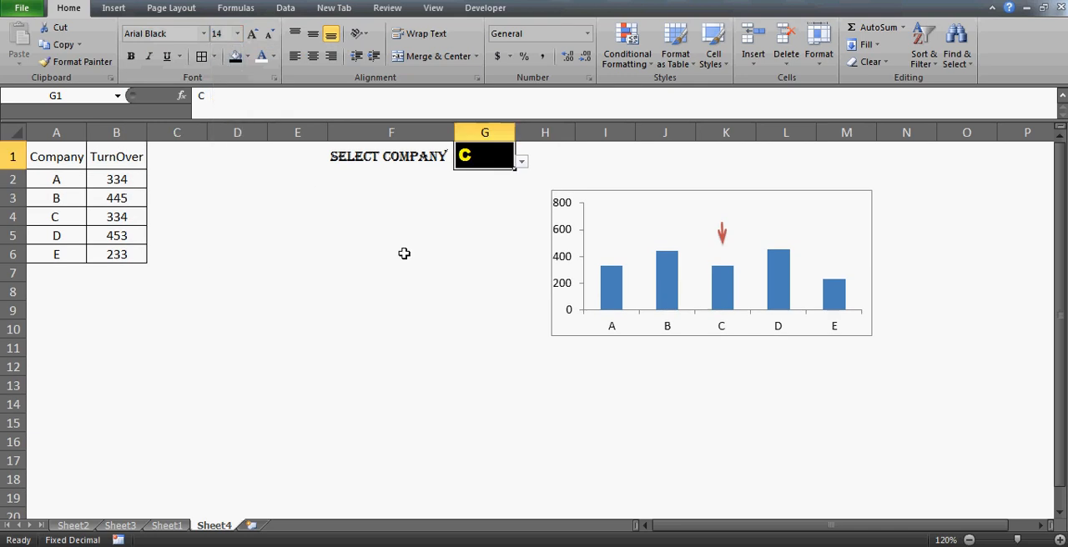
- Center the label and the company selection horizontally in F1:G1
{"action": "left_click", "coordinate": [442, 201]}
{"action": "key", "text": "Up"}
{"action": "key", "text": "Up"}
{"action": "key", "text": "Right"}
{"action": "key", "text": "Left"}
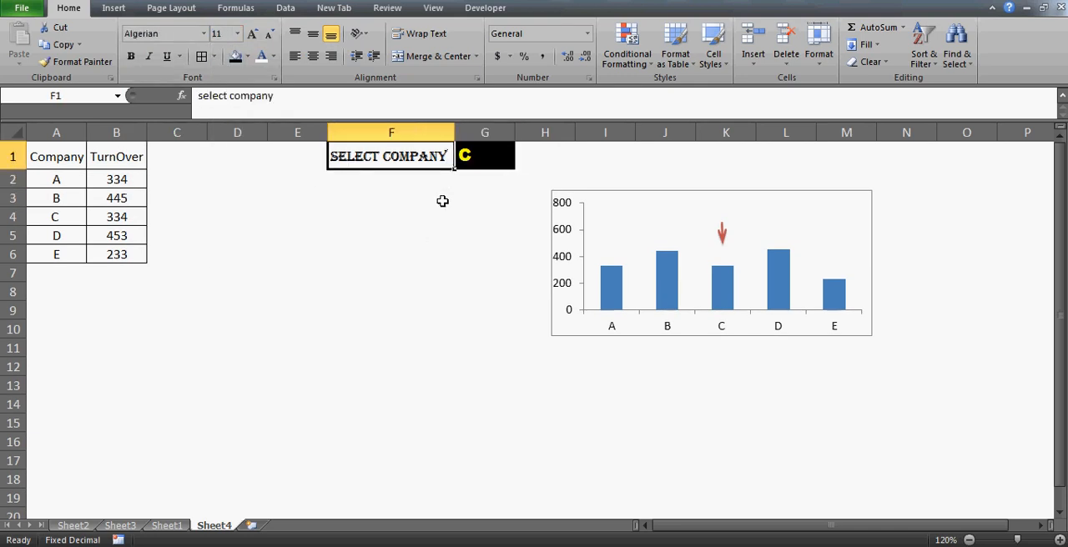
{"action": "key", "text": "shift+Right"}
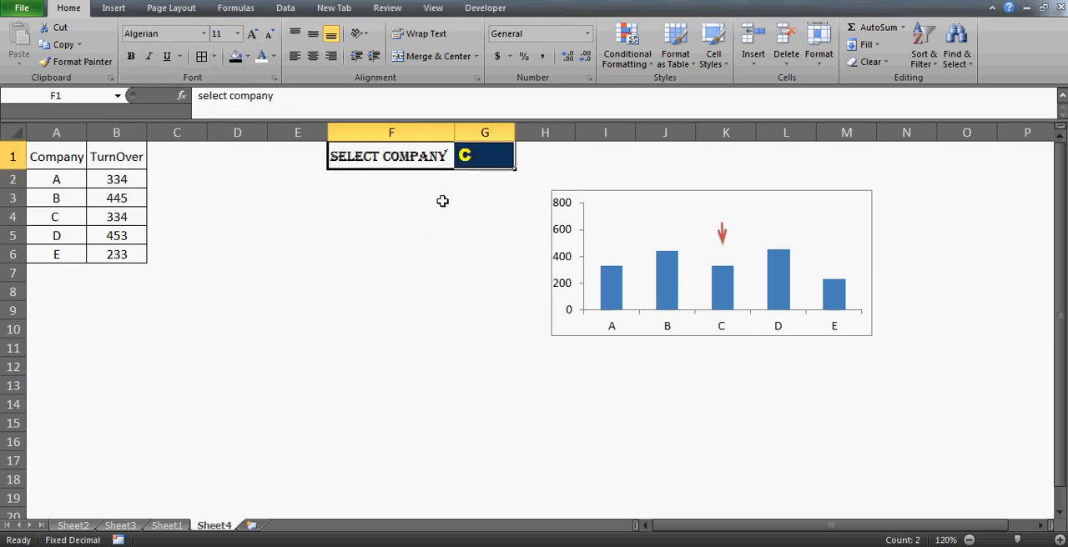
{"action": "left_click", "coordinate": [315, 58]}
{"action": "left_click", "coordinate": [408, 185]}
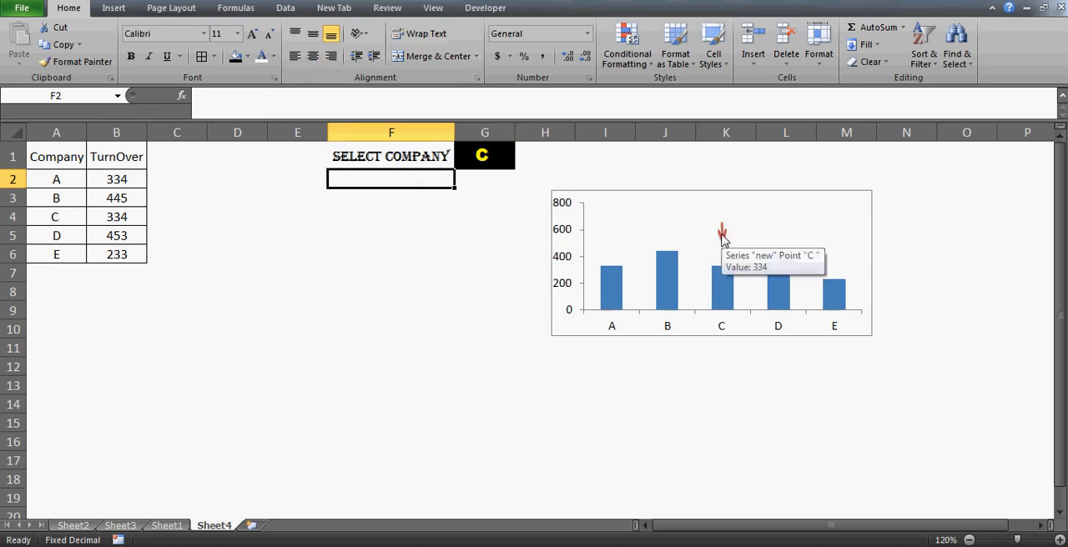
- Enter 131 in cell F6
{"action": "left_click", "coordinate": [329, 254]}
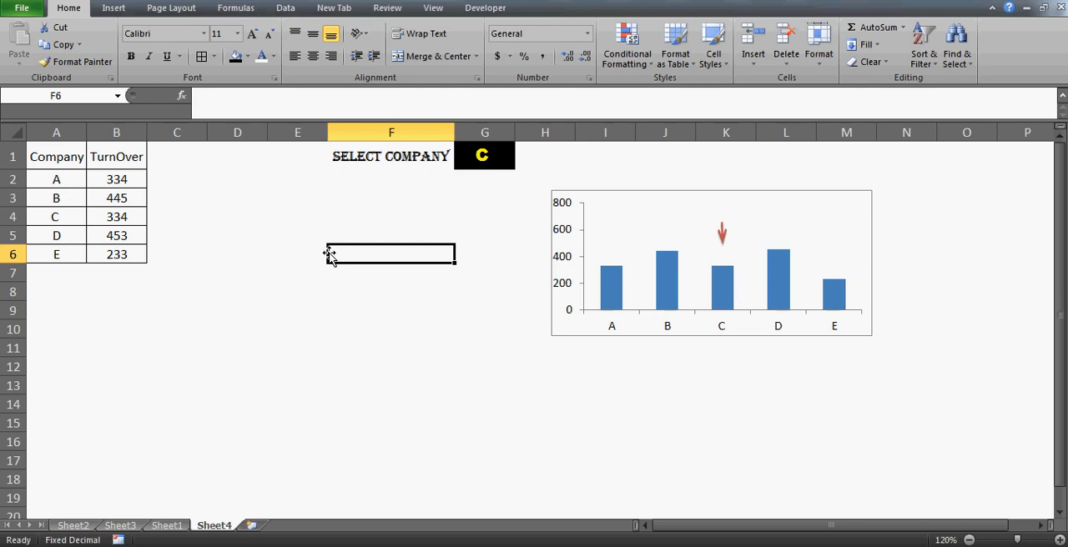
{"action": "type", "text": "131"}
{"action": "key", "text": "Return"}
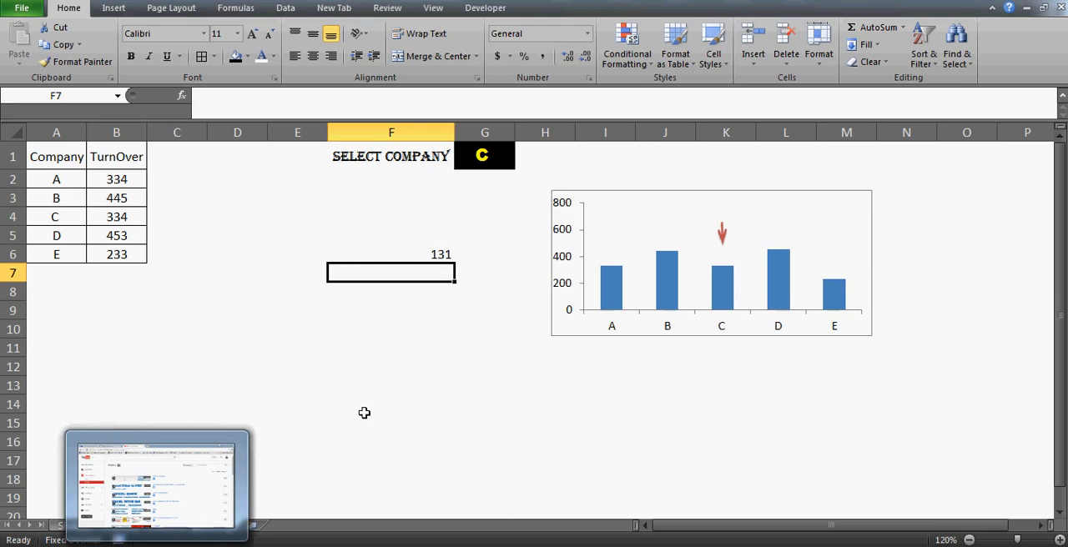
- Switch to YouTube in the browser and look through the channel's list of Excel playlists
{"action": "left_click", "coordinate": [179, 471]}
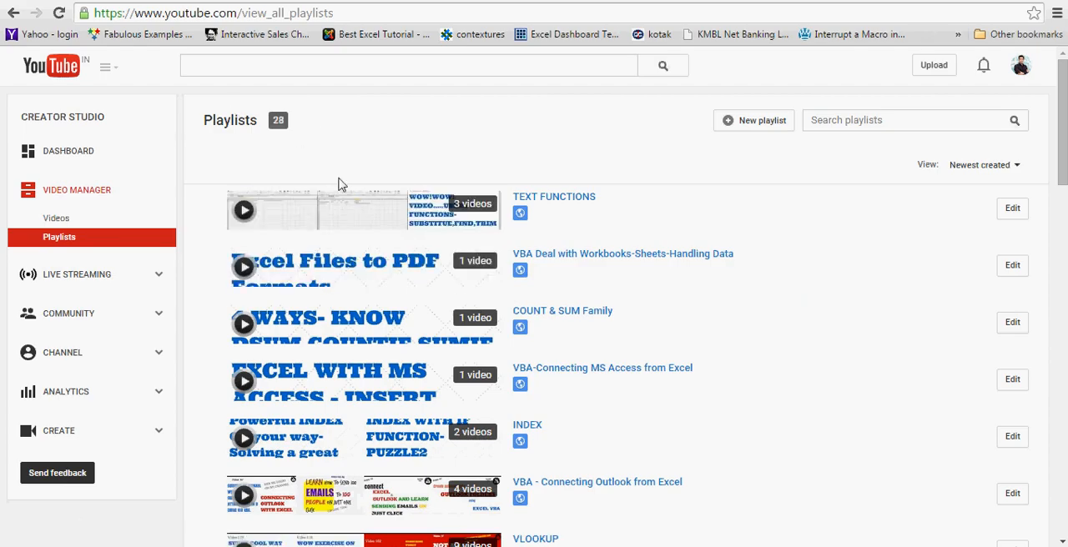
{"action": "left_click", "coordinate": [61, 240]}
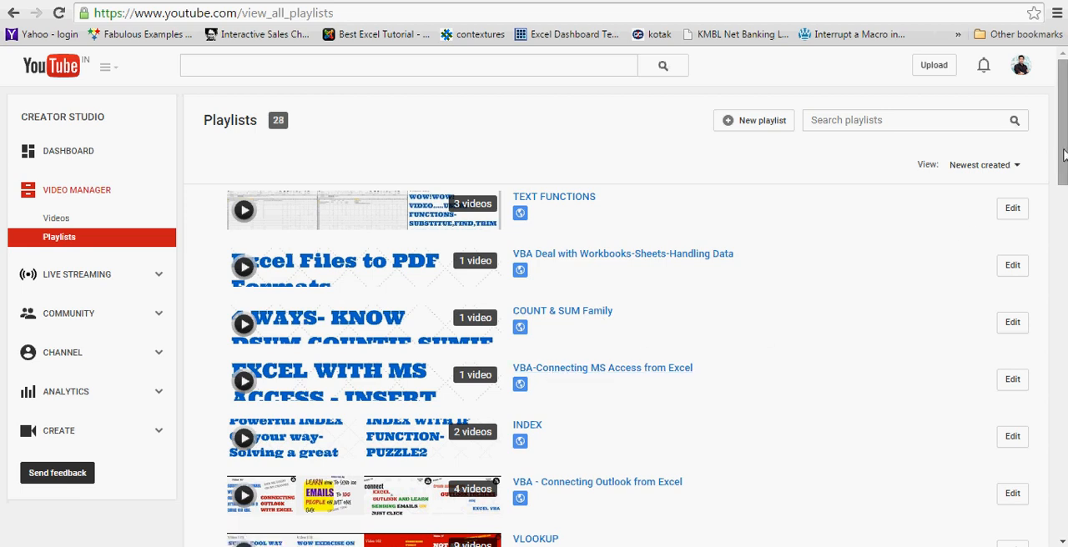
{"action": "left_click_drag", "start_coordinate": [1065, 155], "coordinate": [1065, 200]}
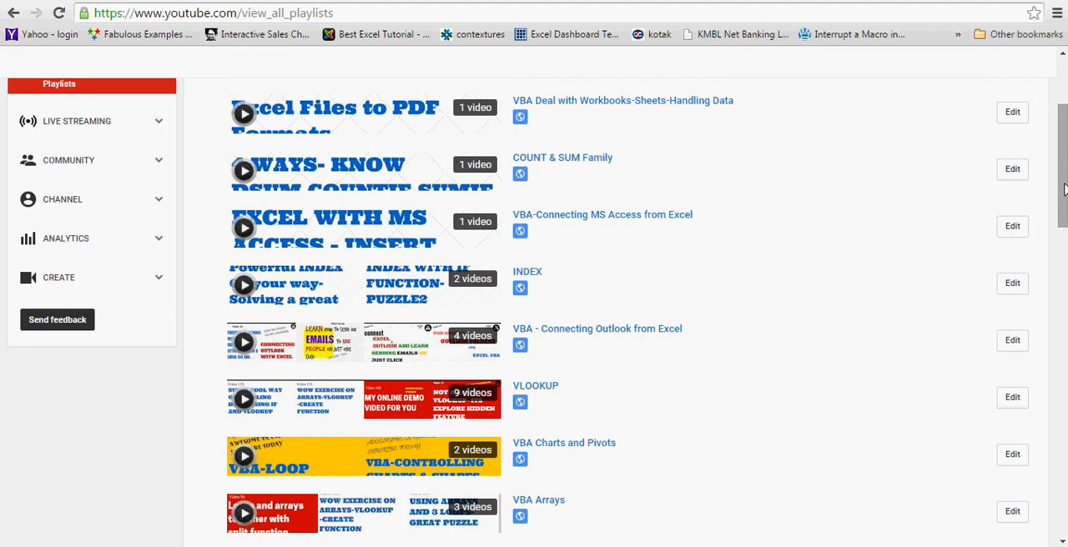
{"action": "left_click_drag", "start_coordinate": [1063, 209], "coordinate": [1063, 393]}
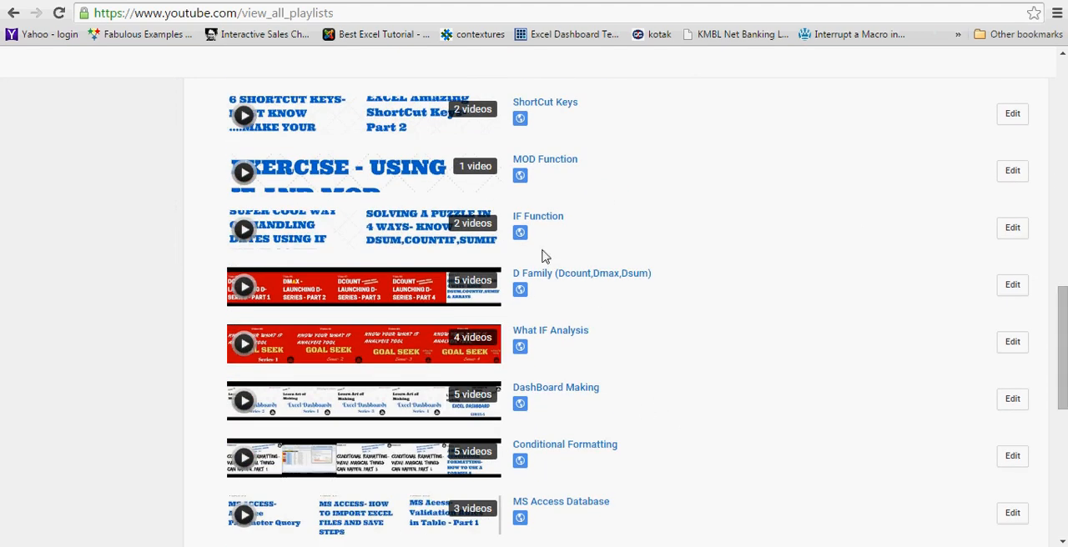